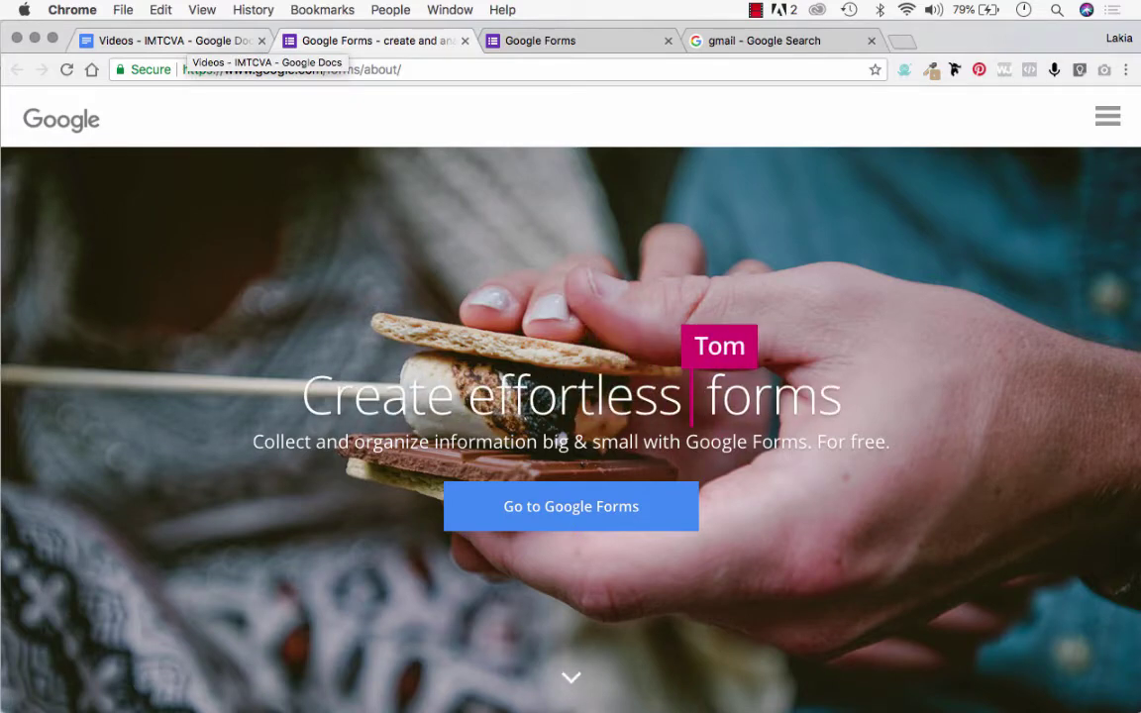
Switch to the Videos - IMTCVA document and read the "Why use them" notes under Google Forms
{"action": "left_click", "coordinate": [174, 40]}
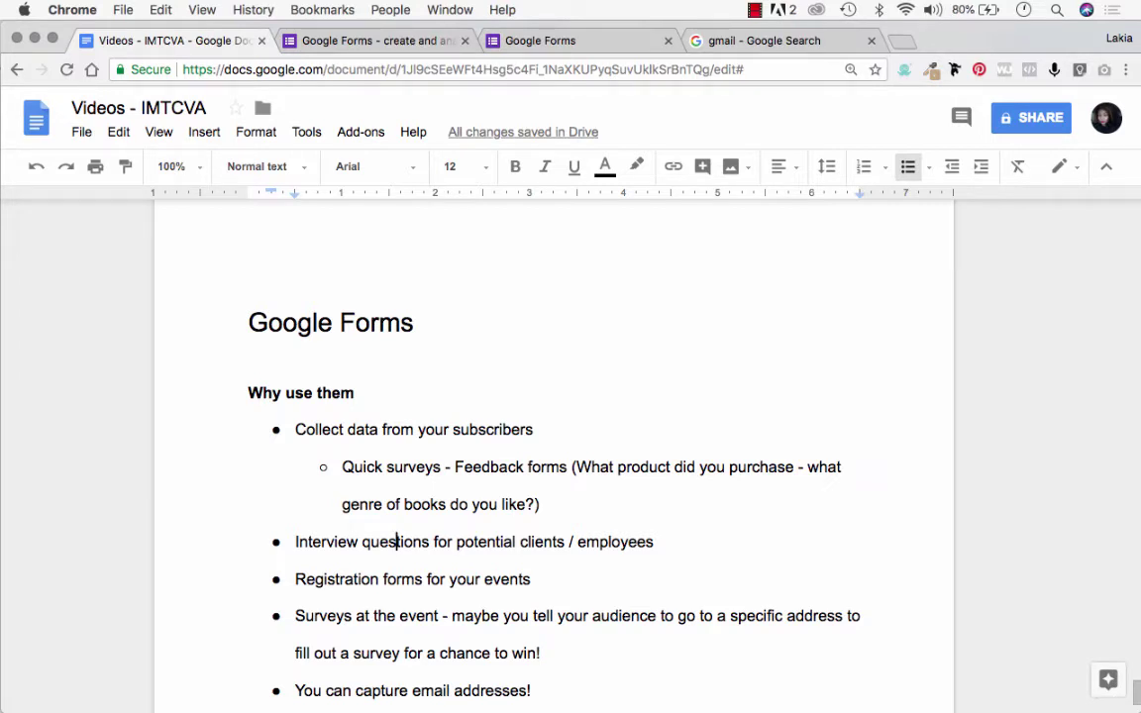
{"action": "scroll", "coordinate": [555, 446], "scroll_direction": "down", "scroll_amount": 3}
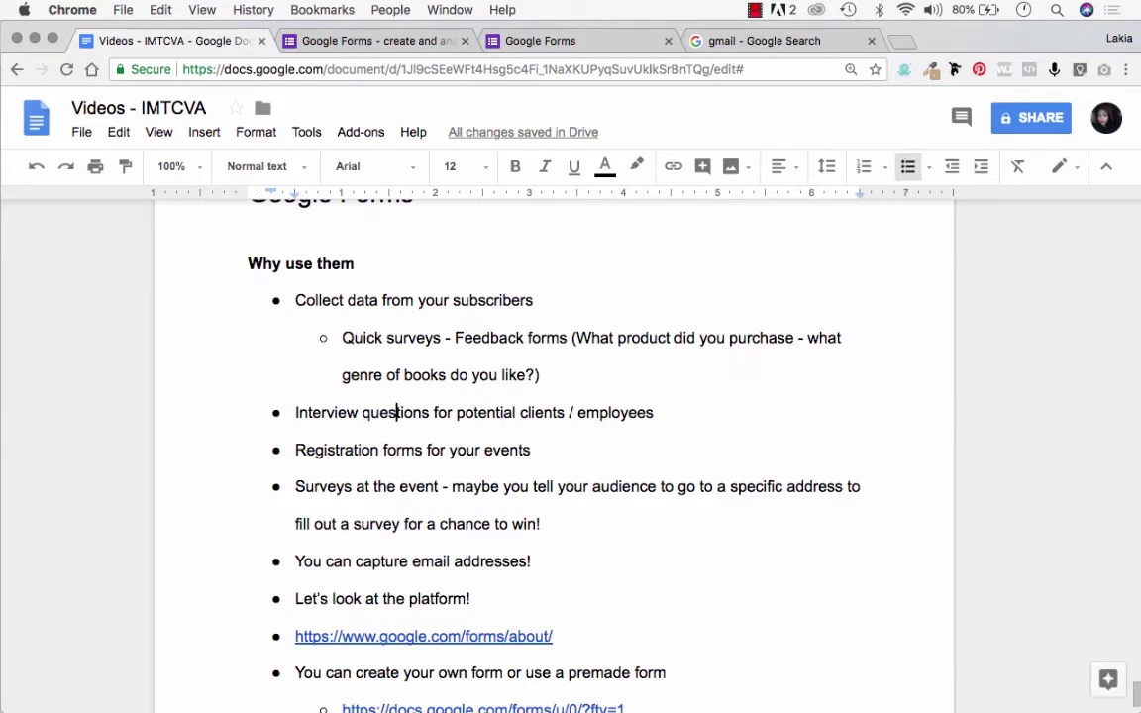
{"action": "scroll", "coordinate": [553, 446], "scroll_direction": "up", "scroll_amount": 1}
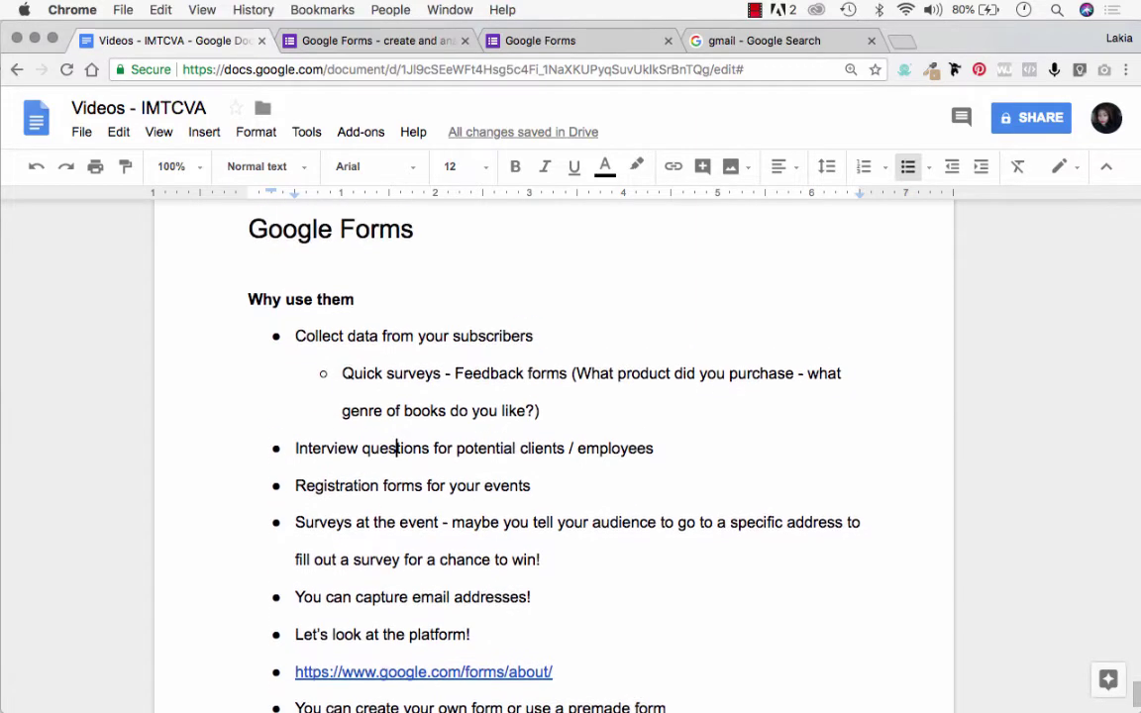
{"action": "scroll", "coordinate": [553, 446], "scroll_direction": "up", "scroll_amount": 2}
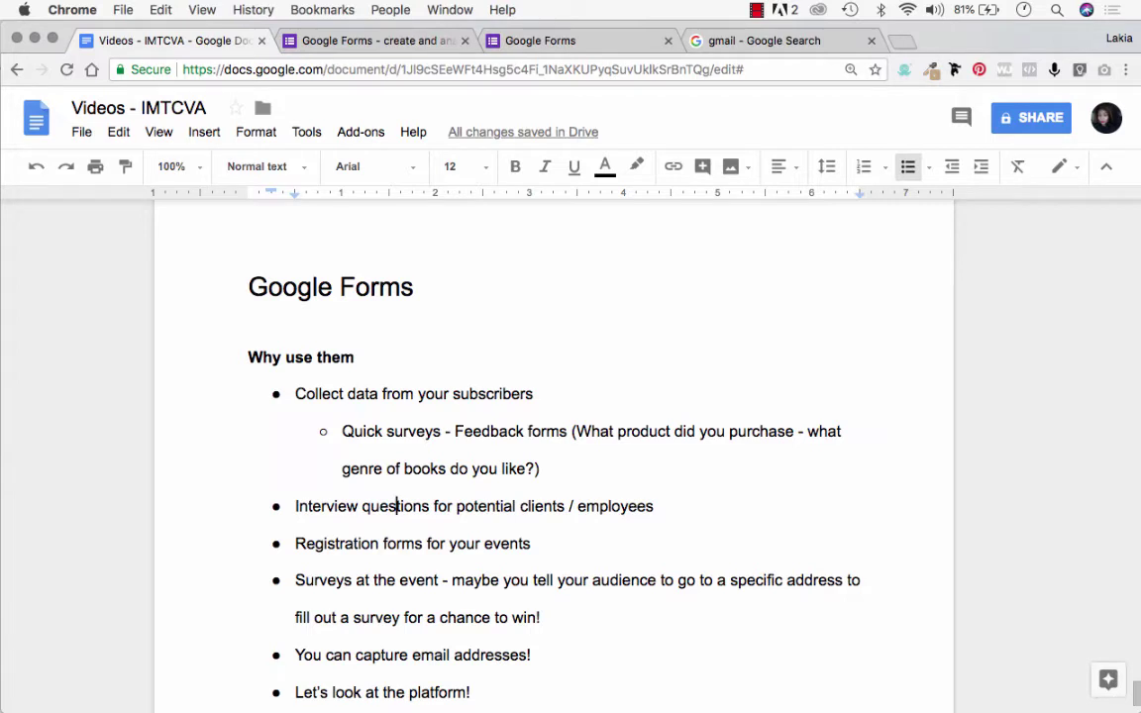
Review the Google Forms about page, from the introduction through the feature sections to "Build it together"
{"action": "left_click", "coordinate": [368, 40]}
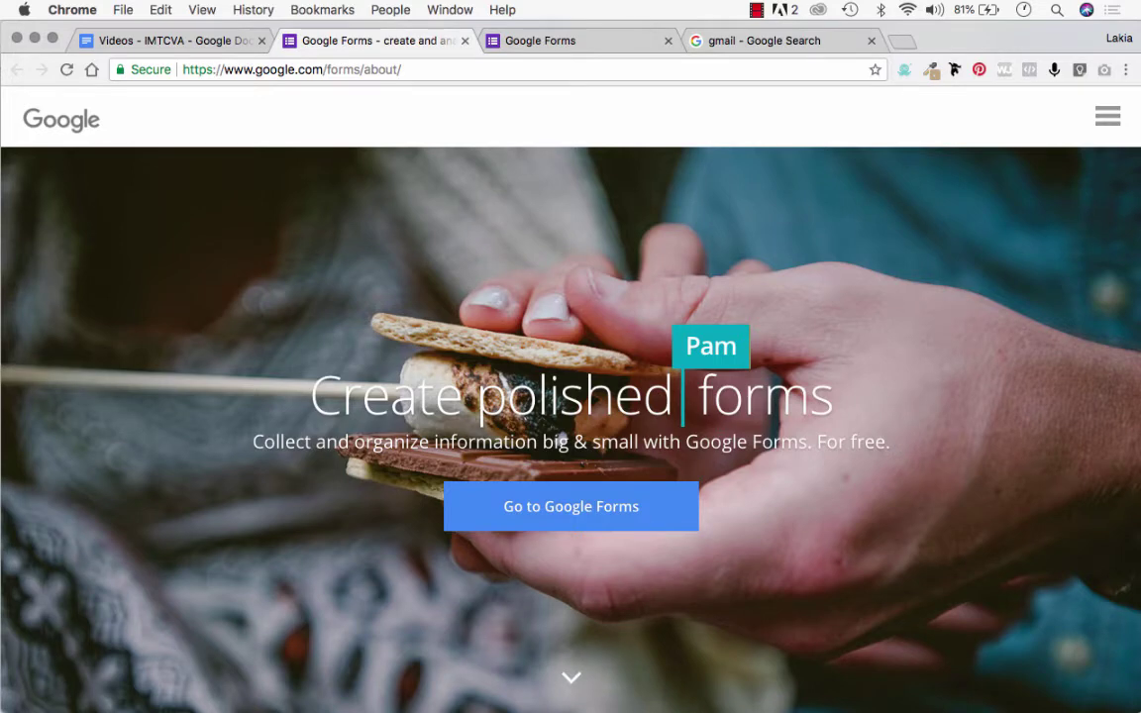
{"action": "scroll", "coordinate": [571, 396], "scroll_direction": "down", "scroll_amount": 10}
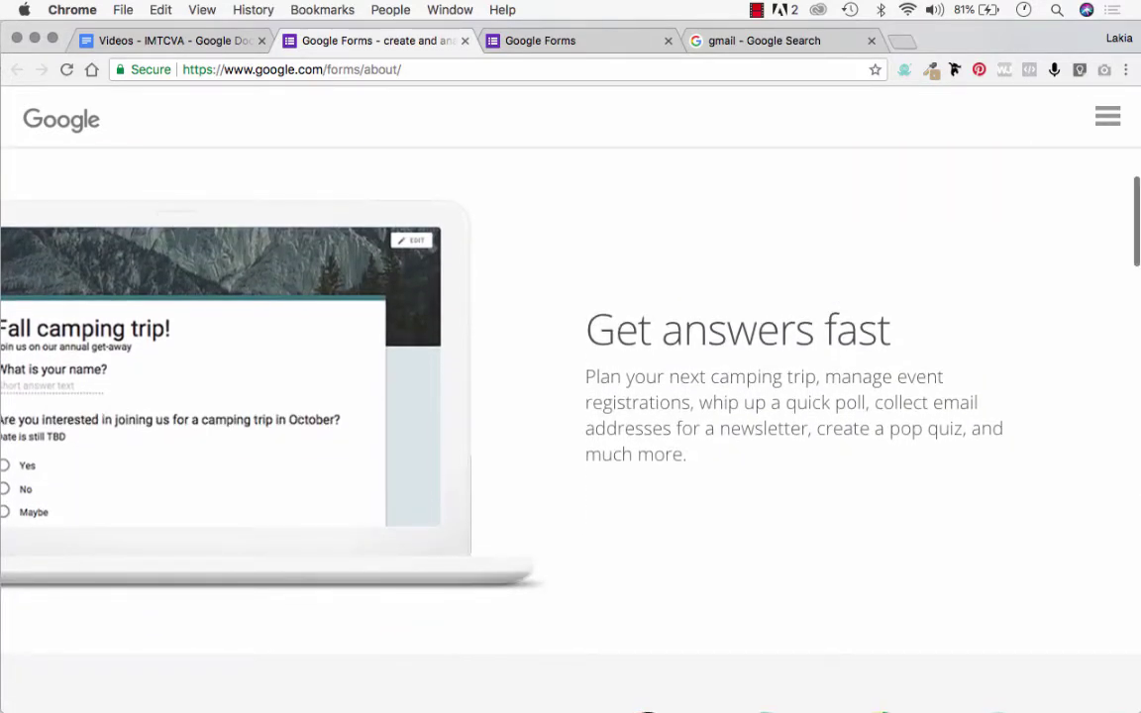
{"action": "scroll", "coordinate": [1018, 706], "scroll_direction": "down", "scroll_amount": 5}
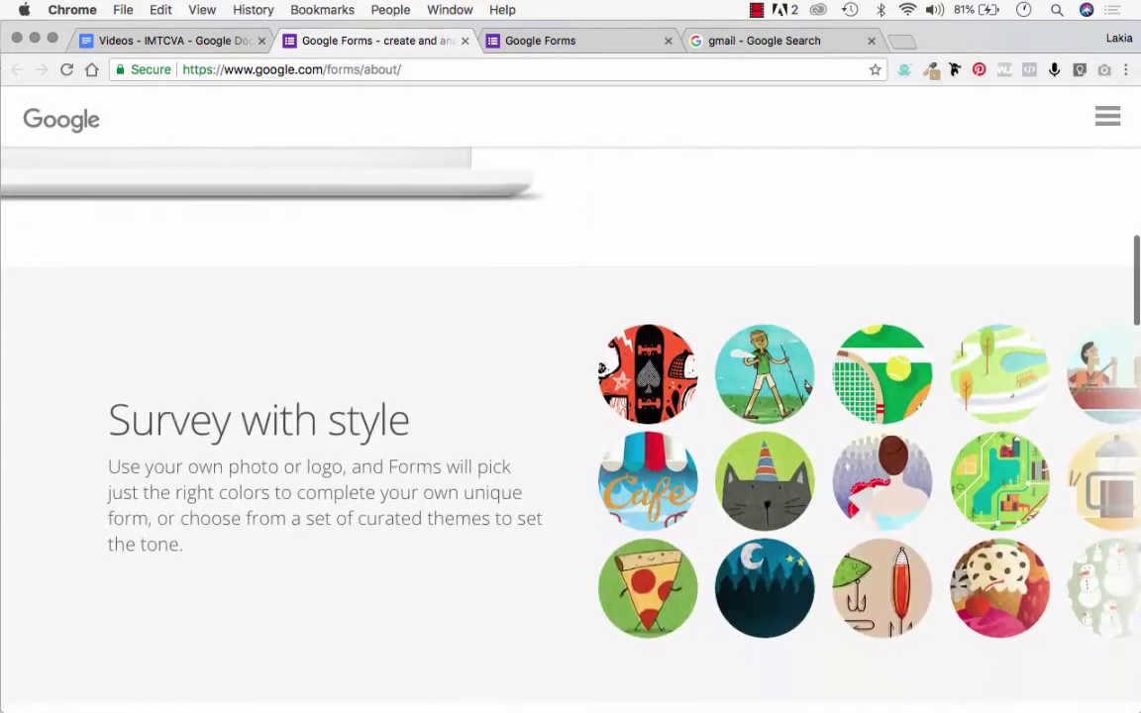
{"action": "scroll", "coordinate": [571, 397], "scroll_direction": "down", "scroll_amount": 5}
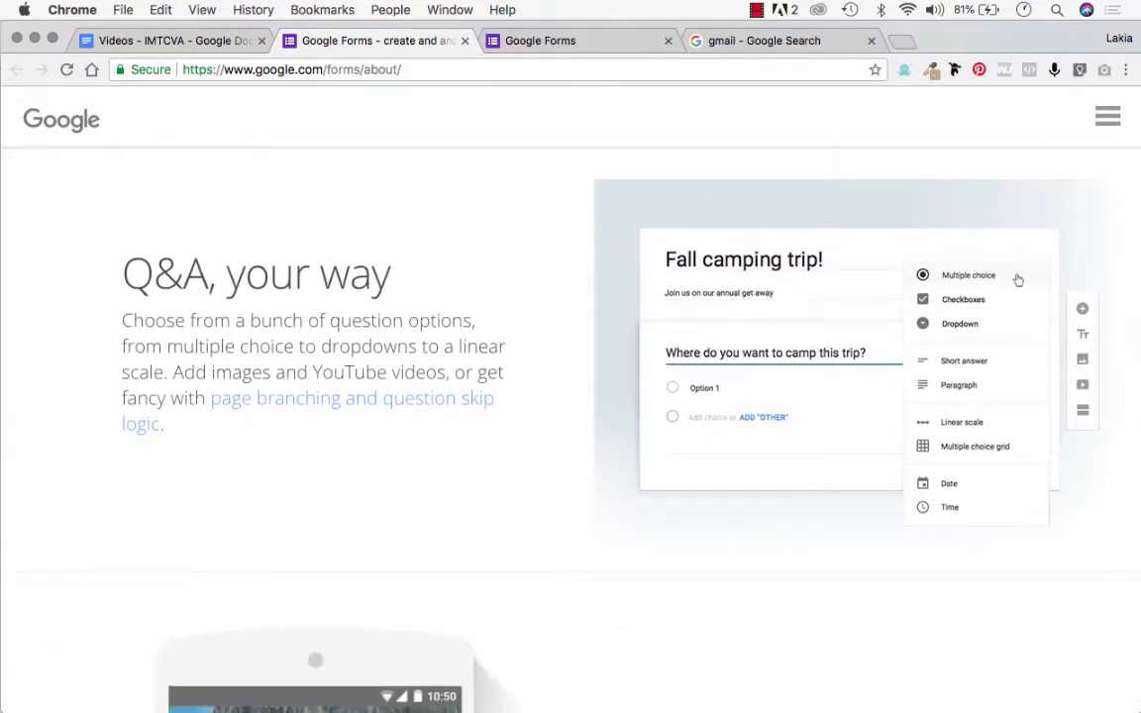
{"action": "scroll", "coordinate": [1017, 279], "scroll_direction": "down", "scroll_amount": 5}
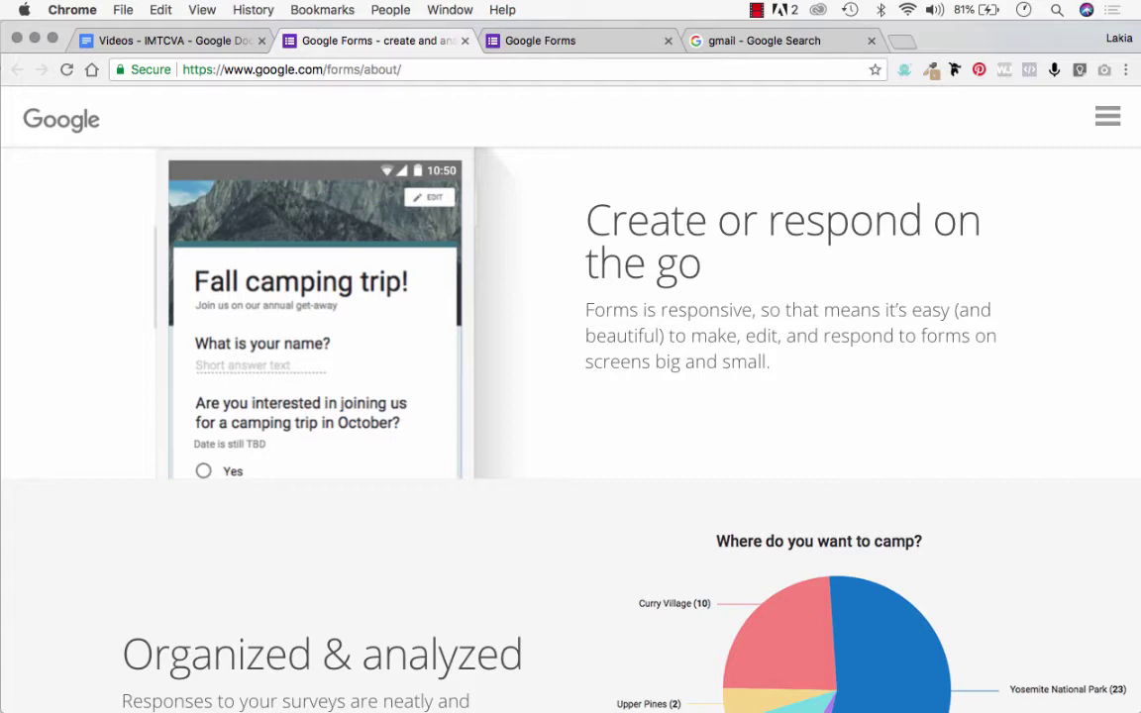
{"action": "scroll", "coordinate": [571, 396], "scroll_direction": "down", "scroll_amount": 4}
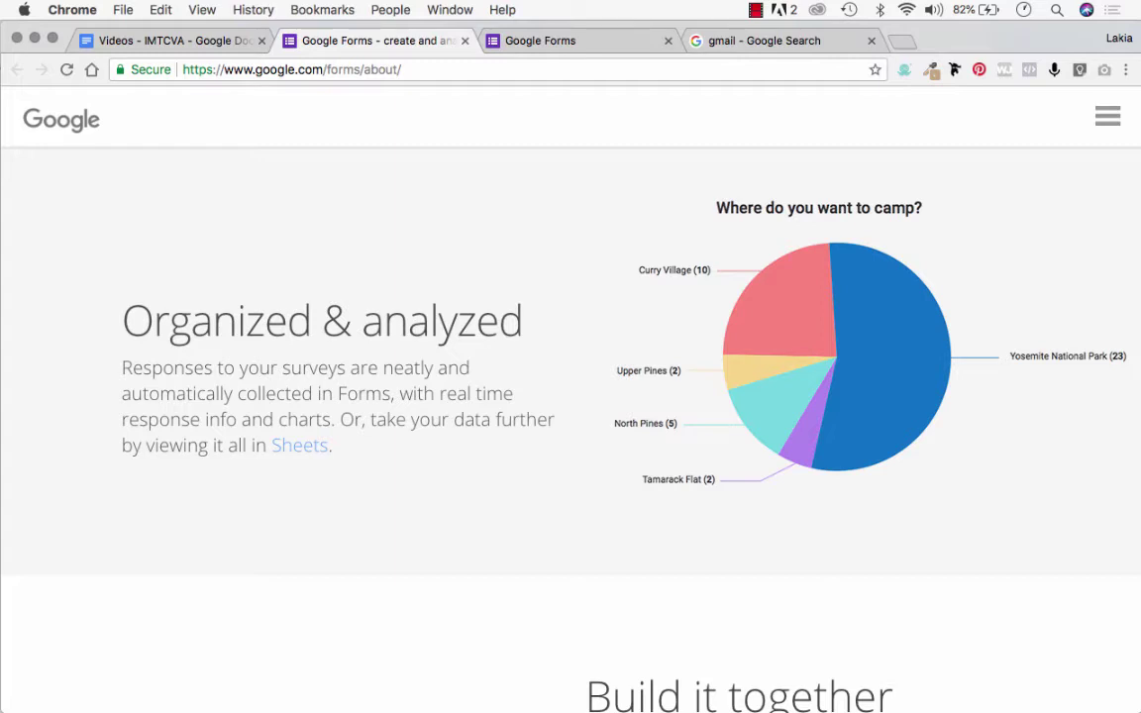
{"action": "scroll", "coordinate": [571, 396], "scroll_direction": "down", "scroll_amount": 6}
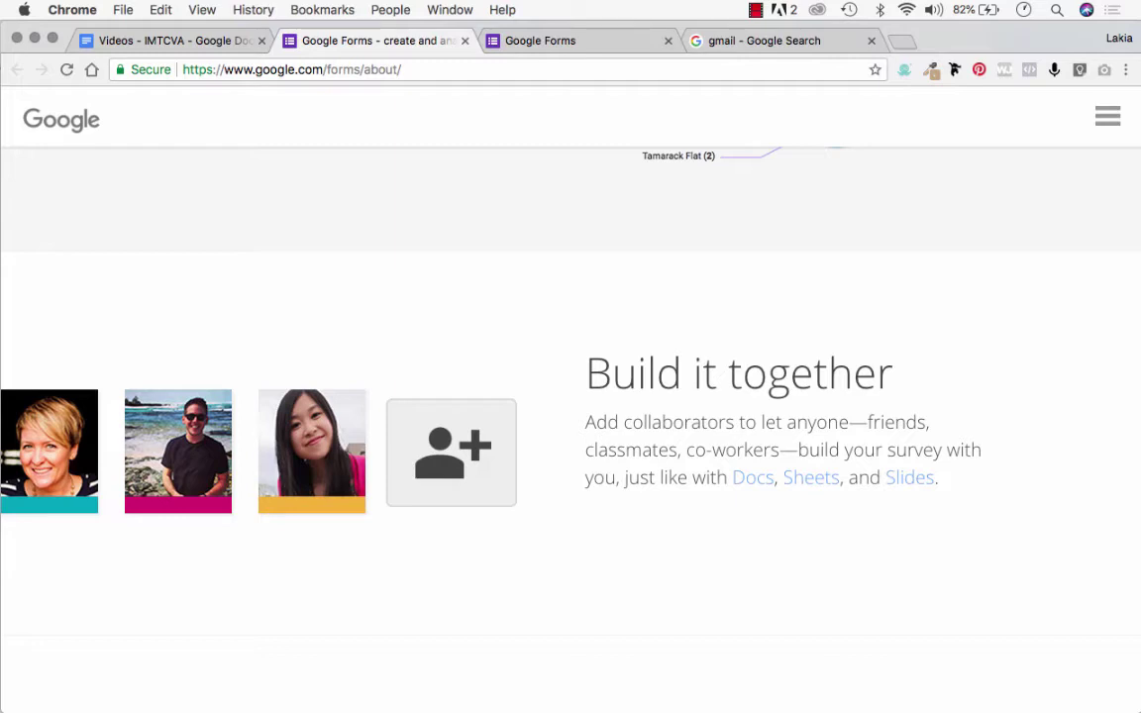
{"action": "scroll", "coordinate": [570, 396], "scroll_direction": "down", "scroll_amount": 1}
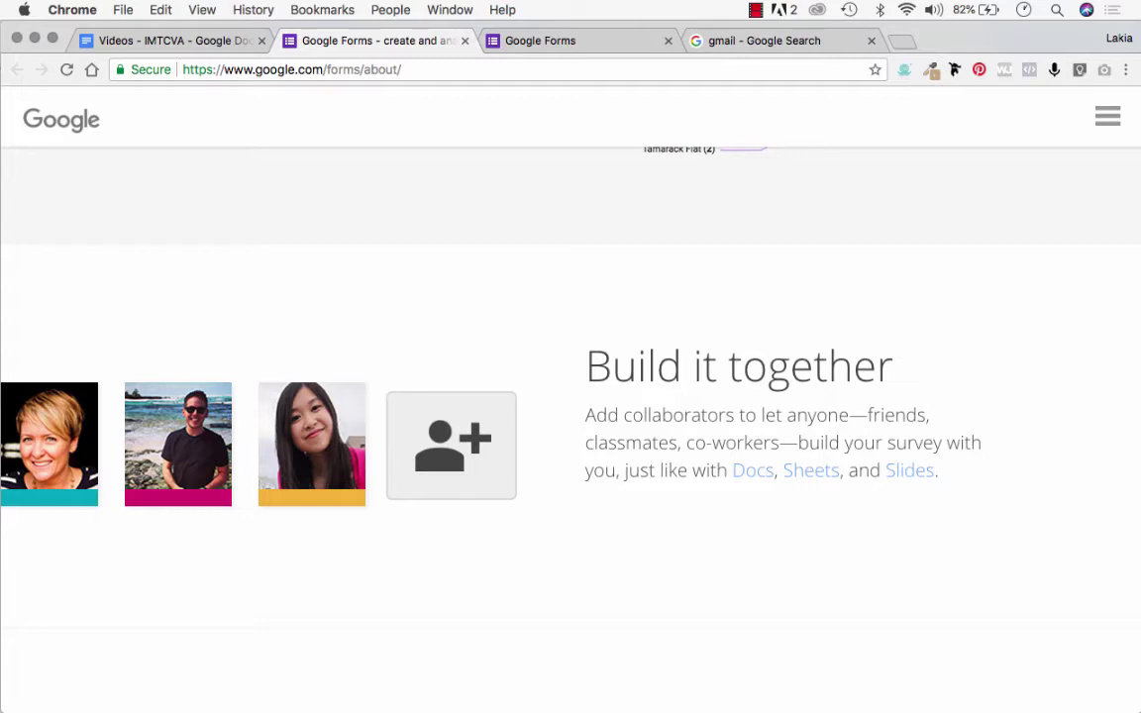
Browse the Google Forms template gallery through the Personal, Work and Education templates
{"action": "left_click", "coordinate": [540, 40]}
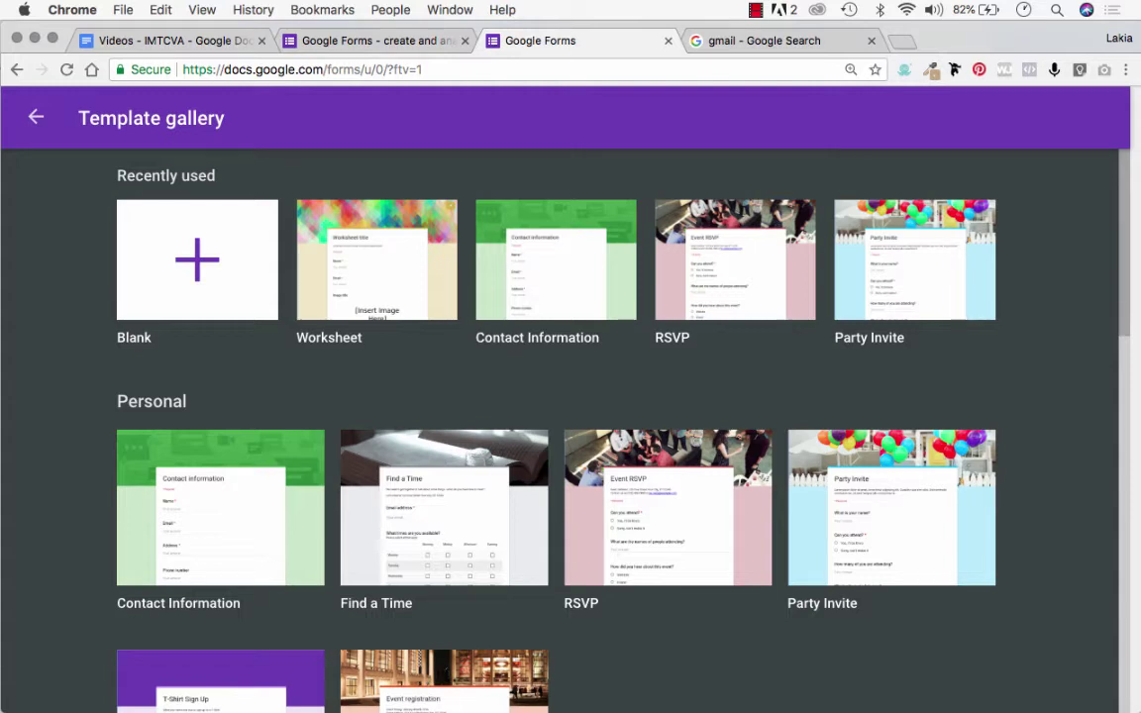
{"action": "scroll", "coordinate": [570, 427], "scroll_direction": "down", "scroll_amount": 2}
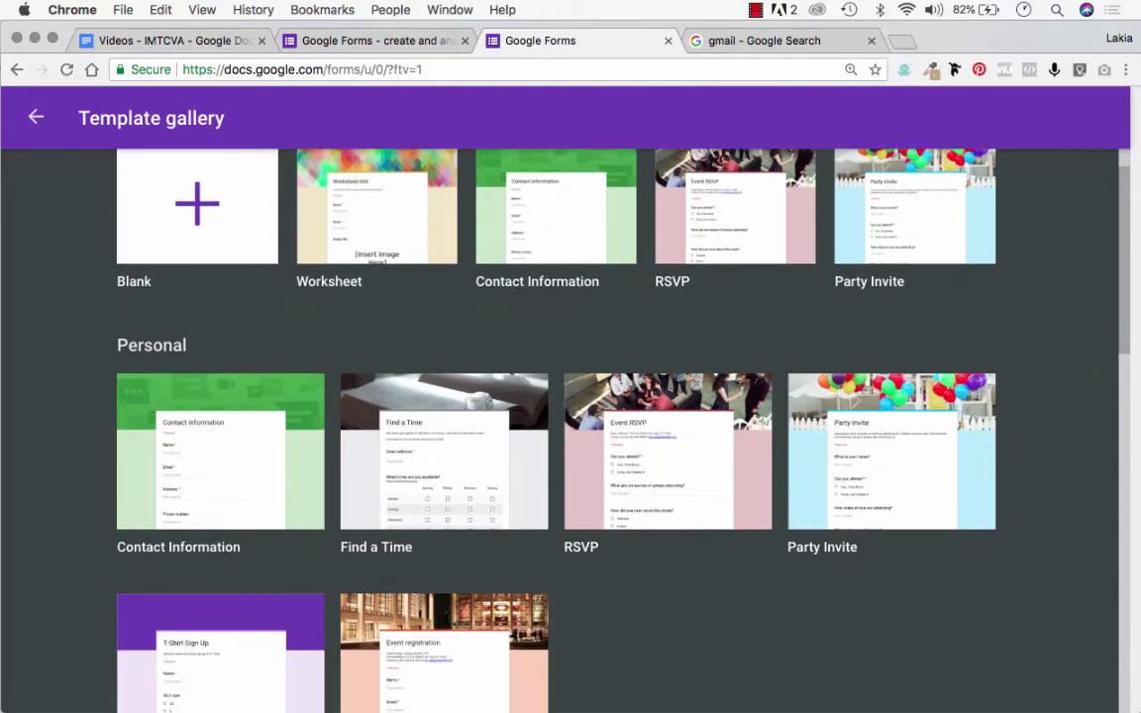
{"action": "scroll", "coordinate": [570, 426], "scroll_direction": "down", "scroll_amount": 8}
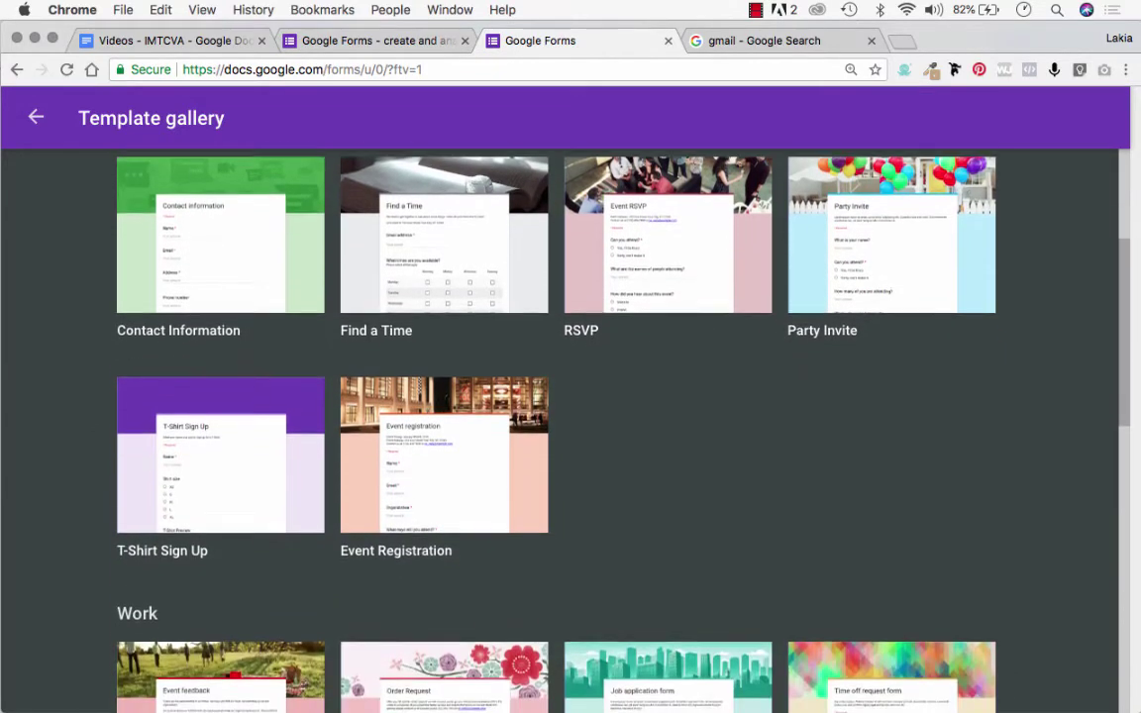
{"action": "scroll", "coordinate": [570, 426], "scroll_direction": "down", "scroll_amount": 1}
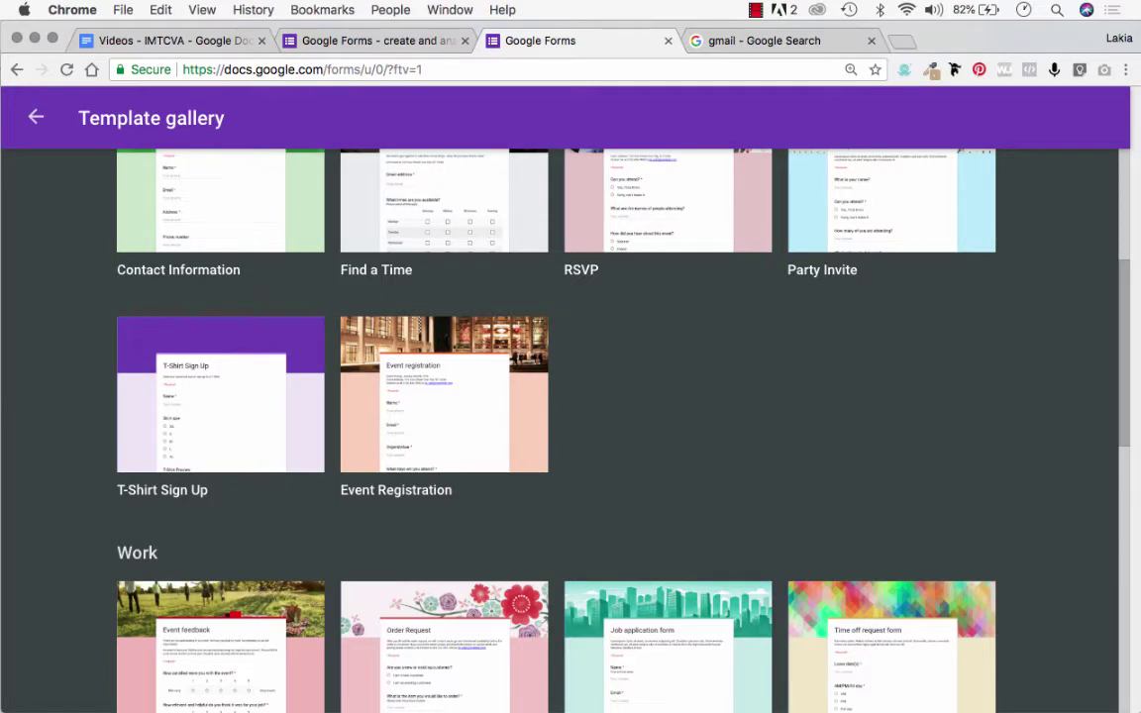
{"action": "scroll", "coordinate": [571, 426], "scroll_direction": "down", "scroll_amount": 12}
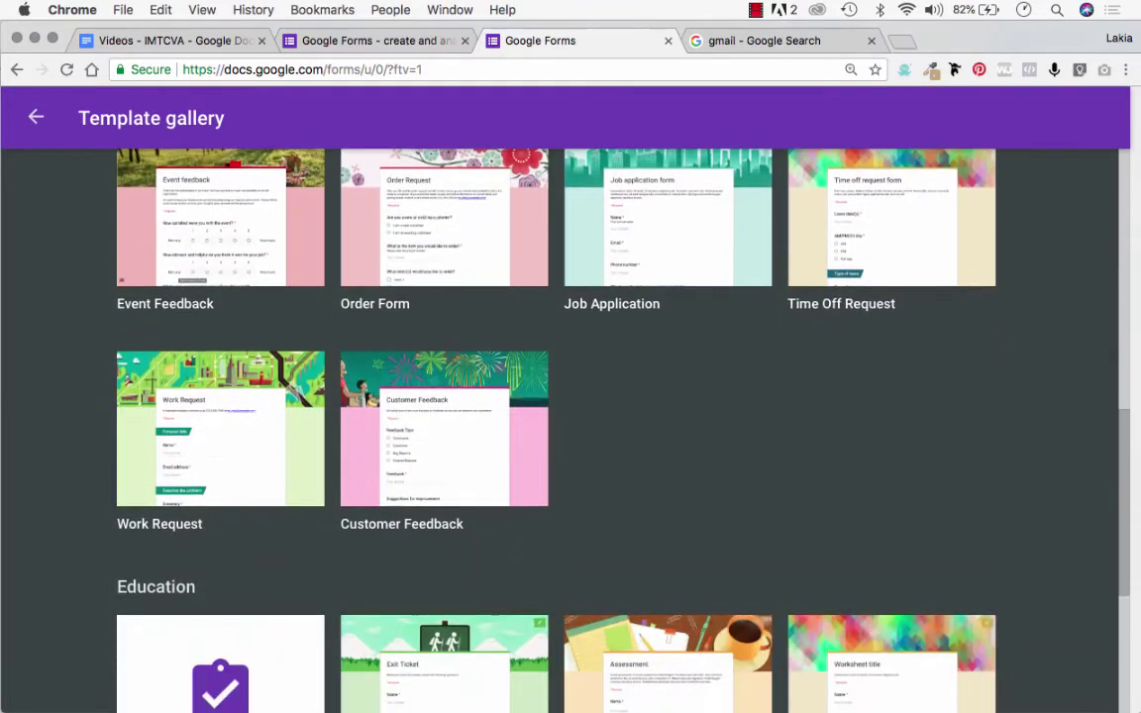
{"action": "scroll", "coordinate": [571, 426], "scroll_direction": "down", "scroll_amount": 6}
{"action": "scroll", "coordinate": [571, 426], "scroll_direction": "down", "scroll_amount": 3}
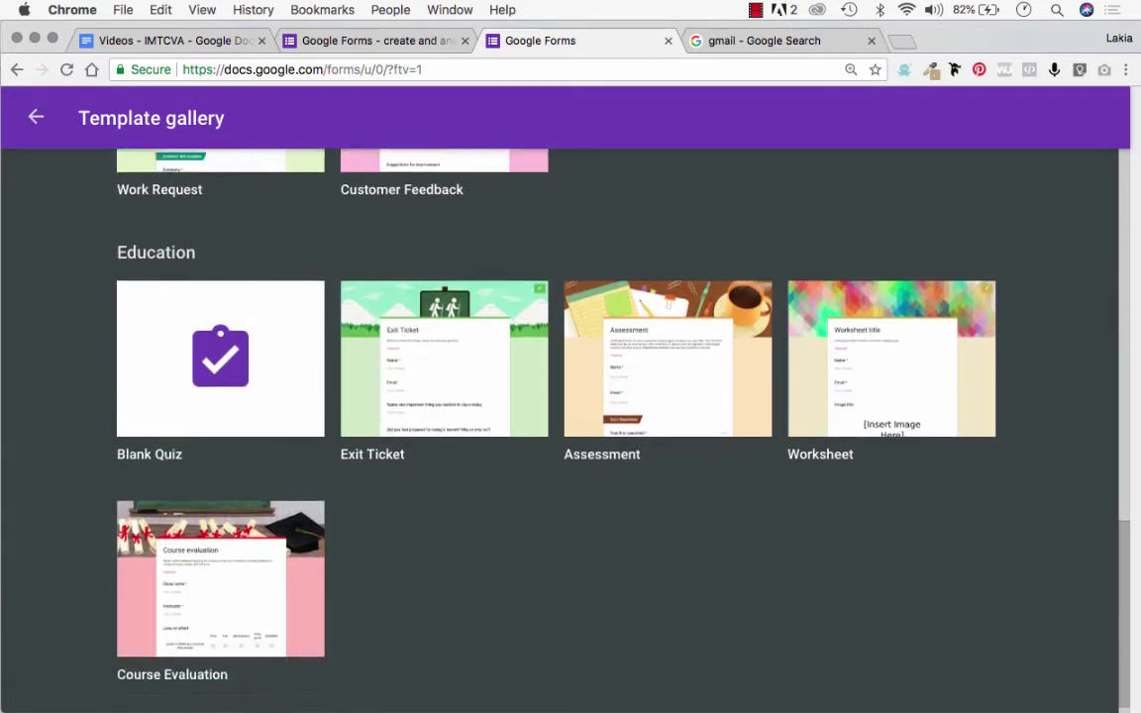
{"action": "scroll", "coordinate": [571, 426], "scroll_direction": "down", "scroll_amount": 1}
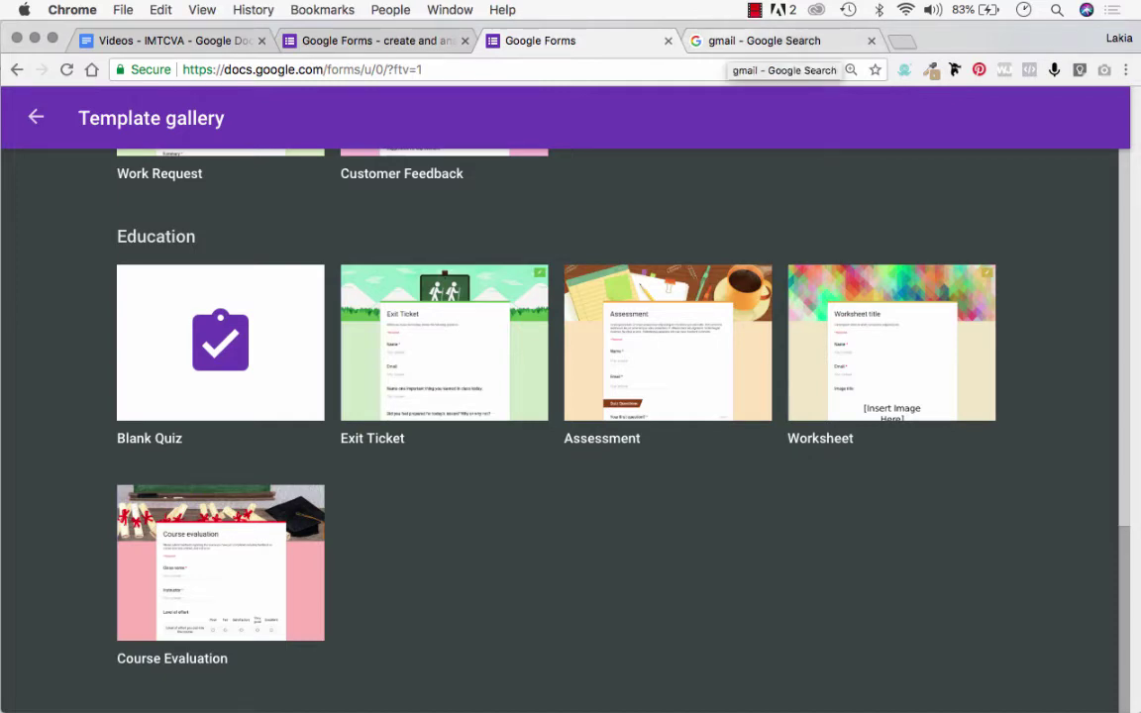
Open Gmail from the existing Google search results and go from the inbox to Google Drive
{"action": "left_click", "coordinate": [758, 42]}
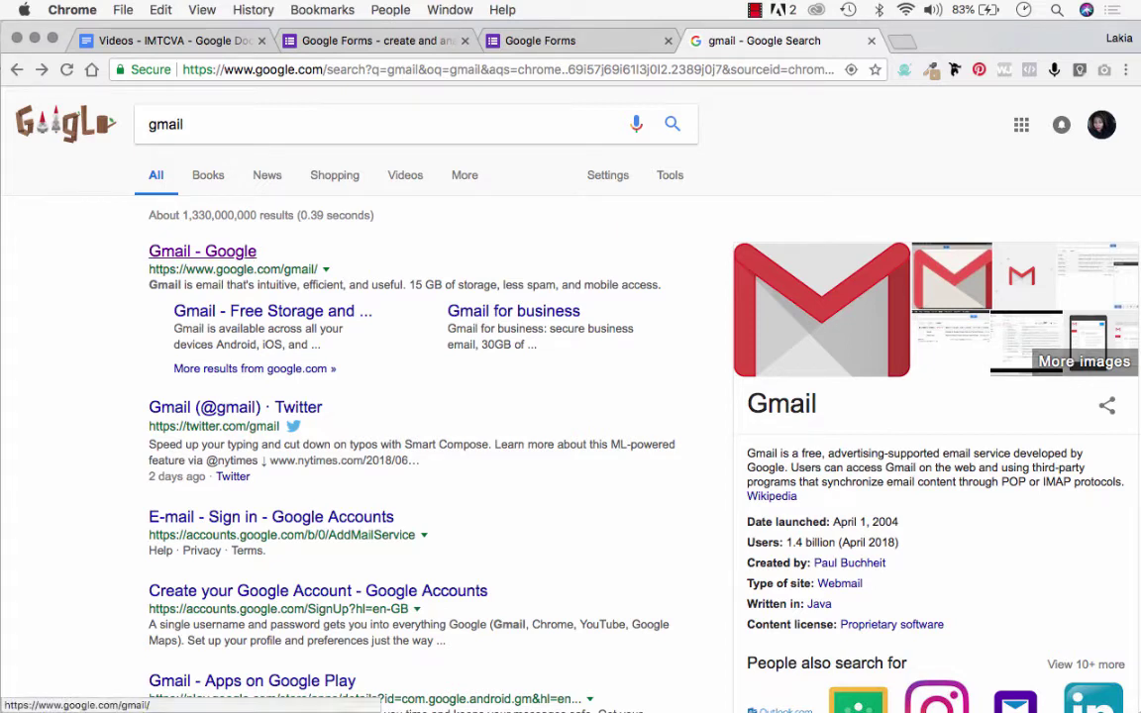
{"action": "left_click", "coordinate": [202, 250]}
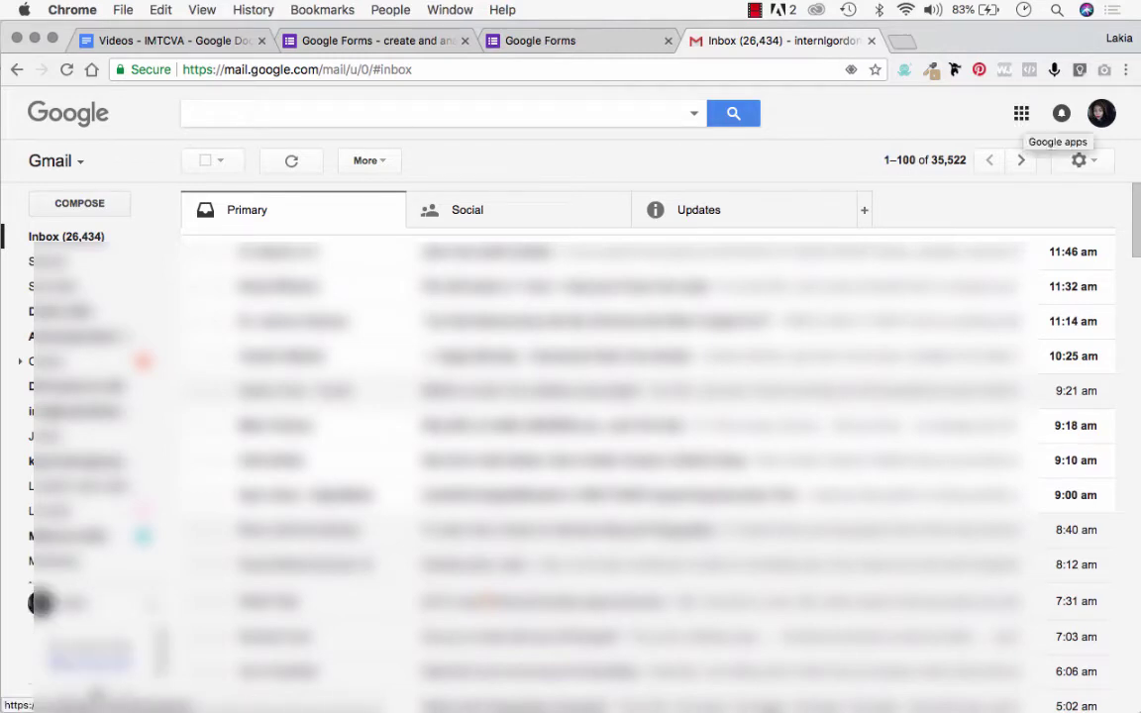
{"action": "left_click", "coordinate": [1022, 113]}
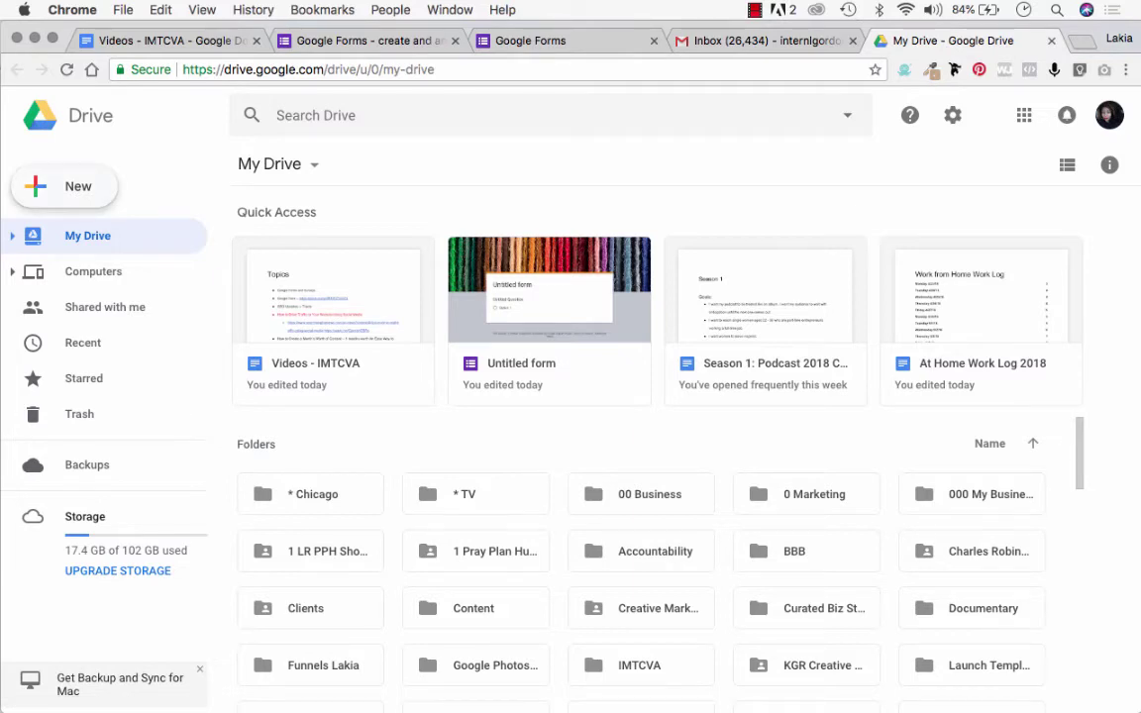
Create a new Google Form in My Drive from the recently used Worksheet template
{"action": "left_click", "coordinate": [64, 186]}
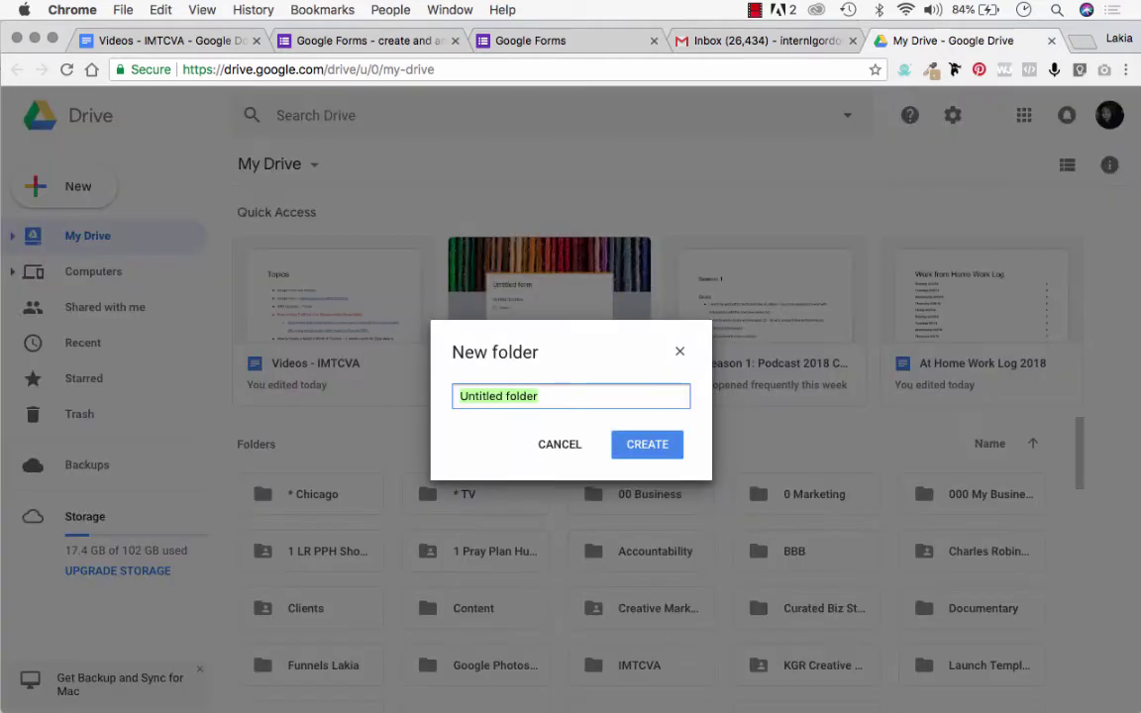
{"action": "key", "text": "Escape"}
{"action": "left_click", "coordinate": [64, 186]}
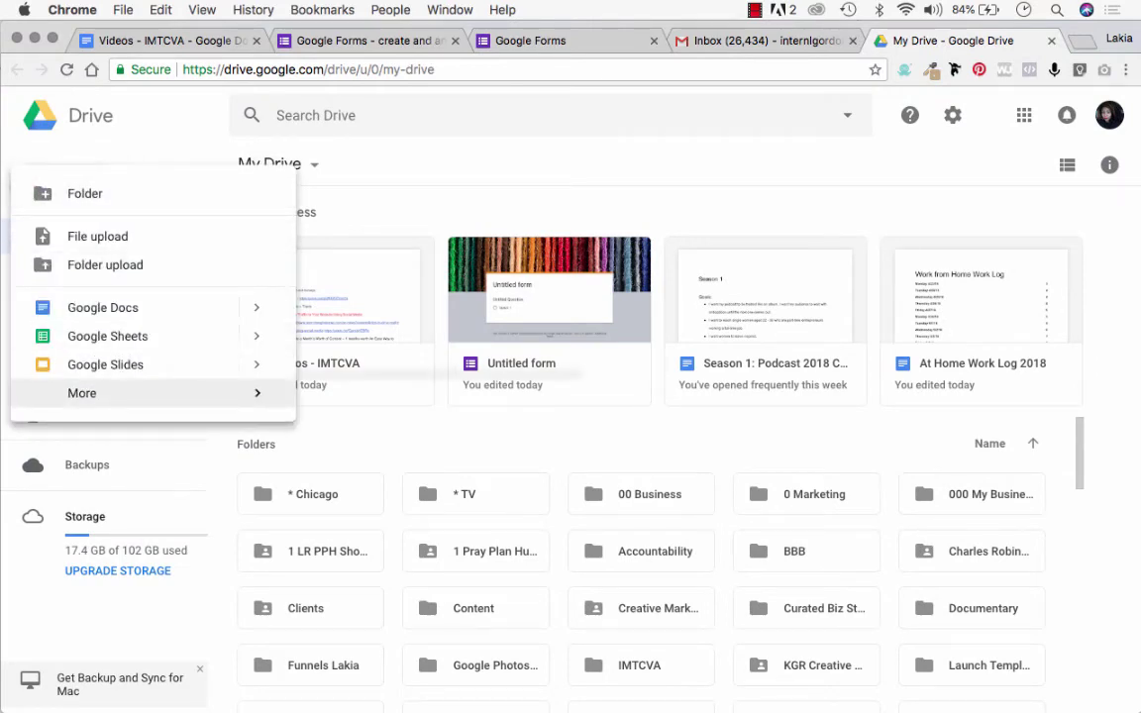
{"action": "left_click", "coordinate": [83, 394]}
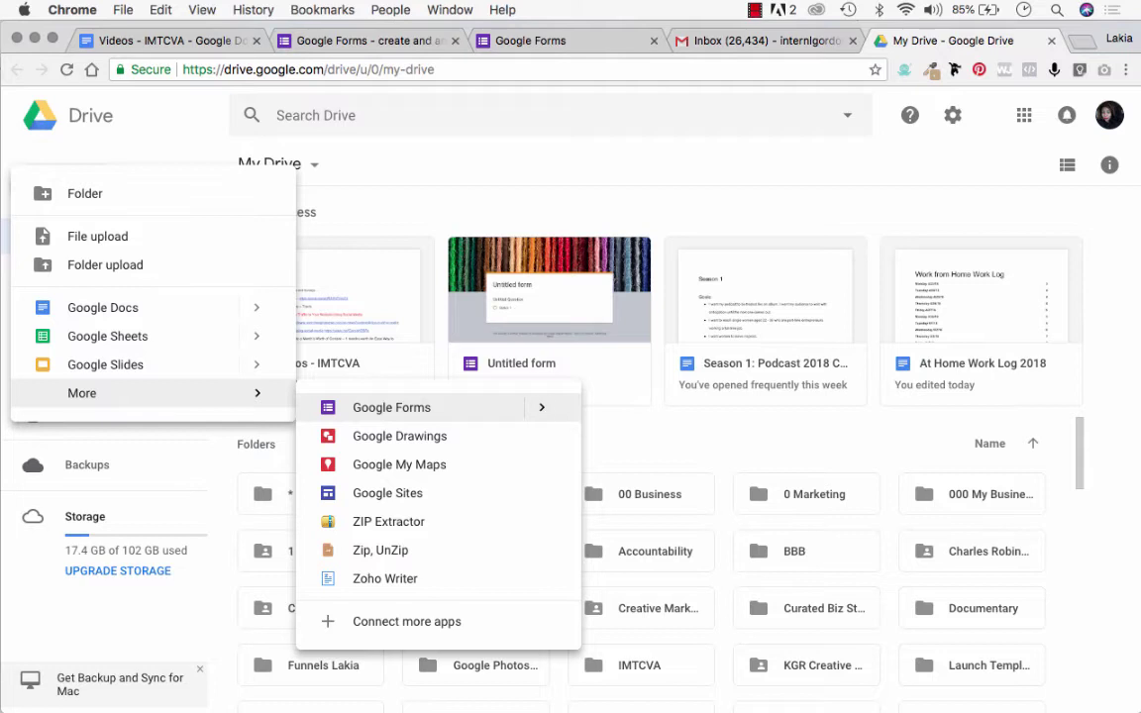
{"action": "mouse_move", "coordinate": [542, 407]}
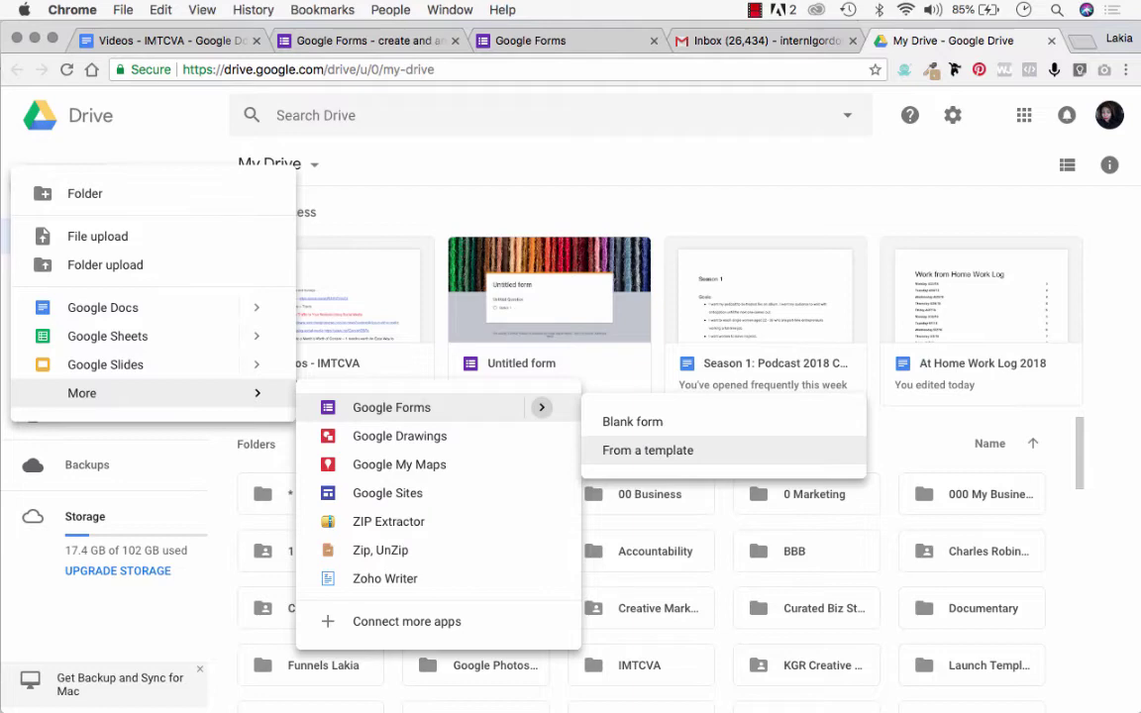
{"action": "left_click", "coordinate": [648, 450]}
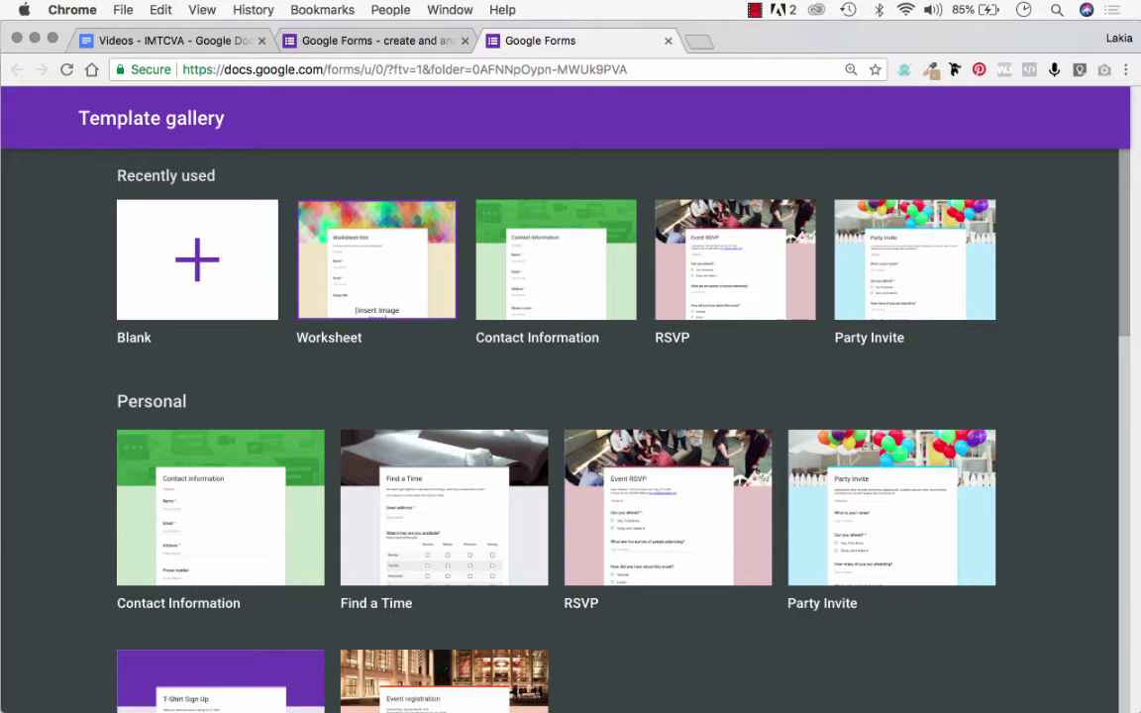
{"action": "left_click", "coordinate": [377, 260]}
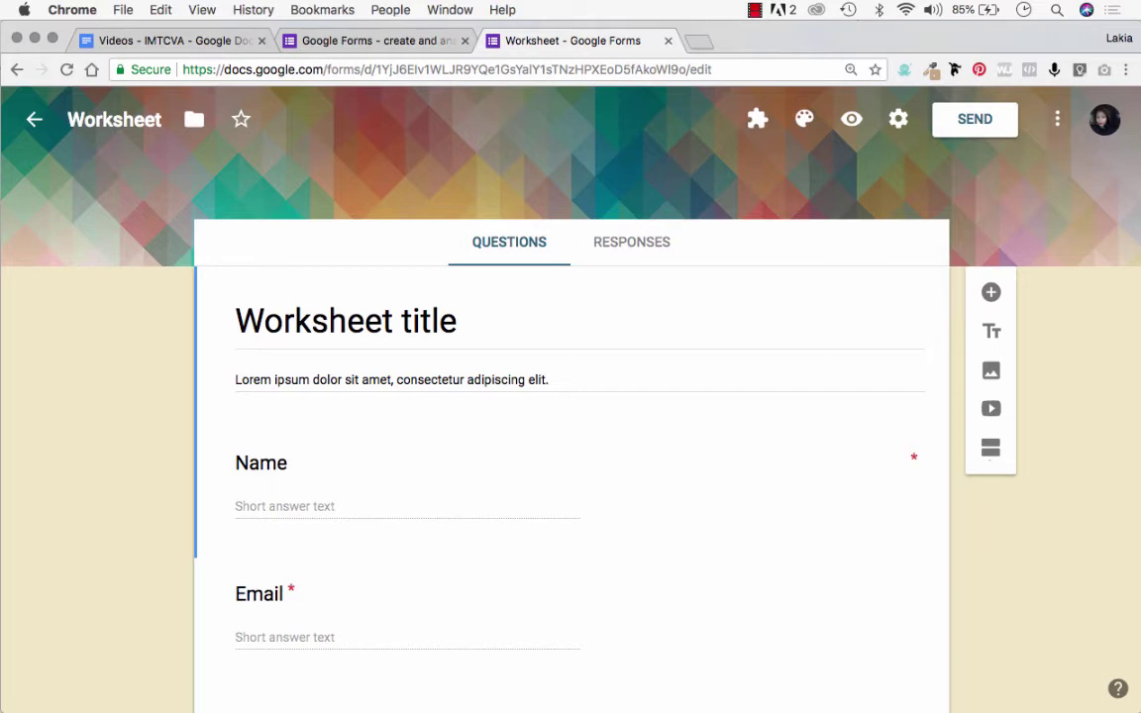
Rename the form file as "Business Survey"
{"action": "left_click", "coordinate": [161, 120]}
{"action": "left_click", "coordinate": [66, 119]}
{"action": "type", "text": "B"}
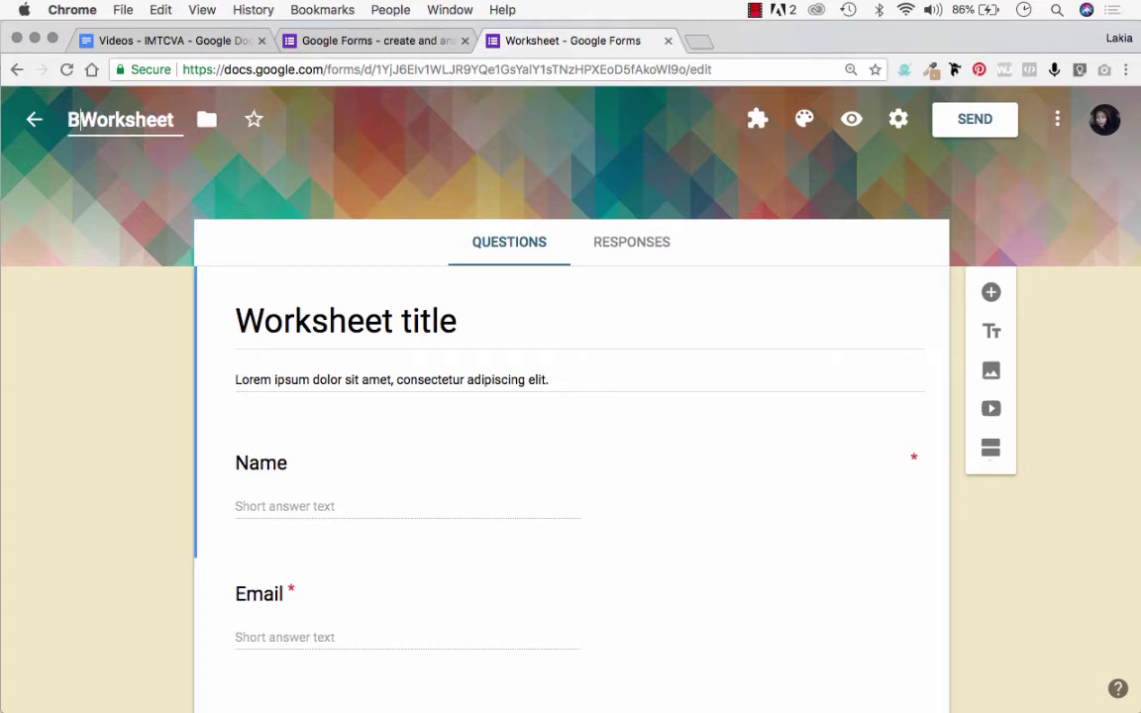
{"action": "type", "text": "usiness Sur"}
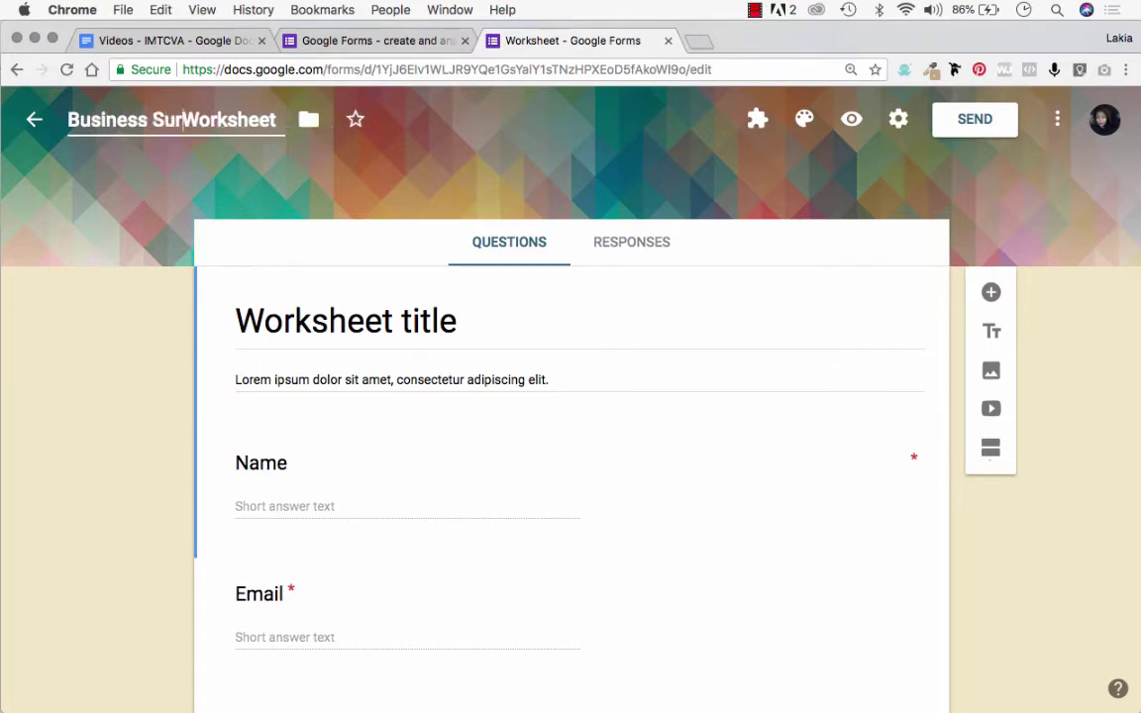
{"action": "type", "text": "vey"}
{"action": "key", "text": "shift+super+Right"}
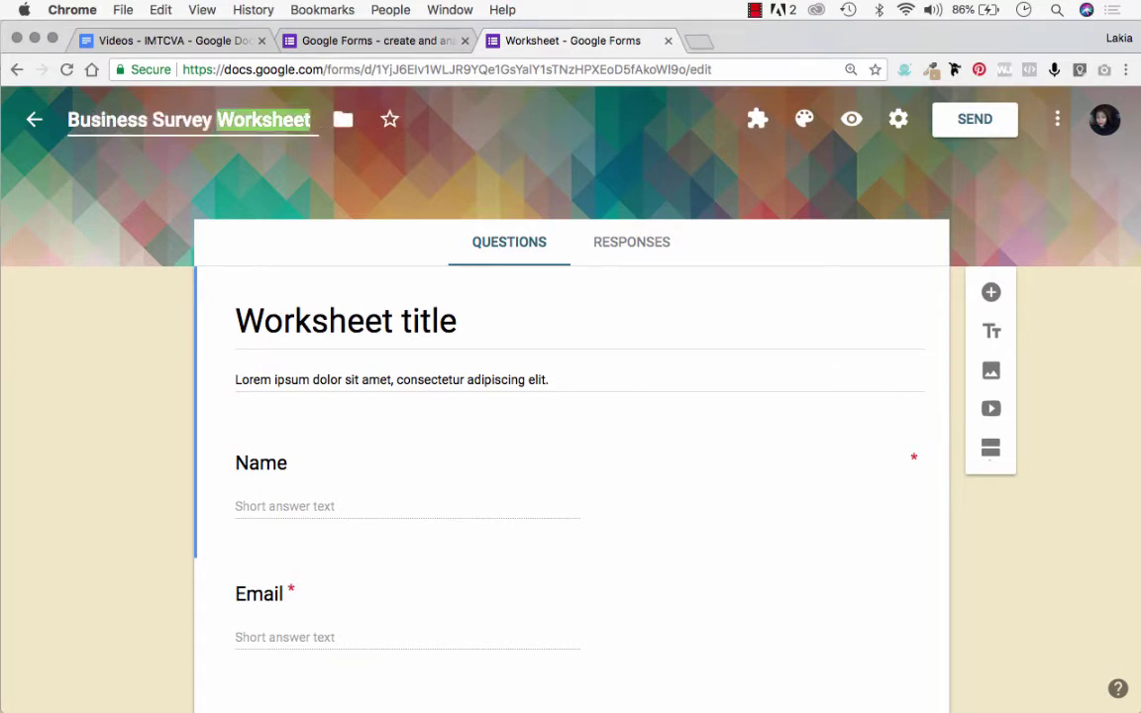
{"action": "key", "text": "BackSpace"}
{"action": "key", "text": "Return"}
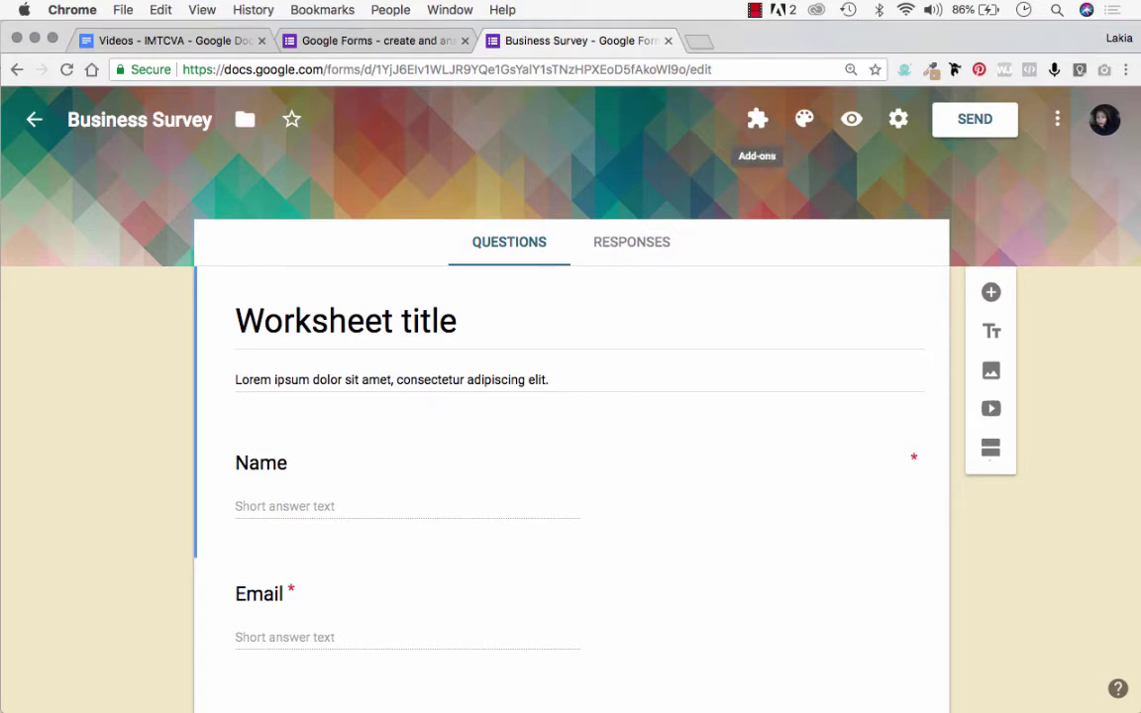
Check the form's available add-ons and set the theme color to red
{"action": "left_click", "coordinate": [757, 119]}
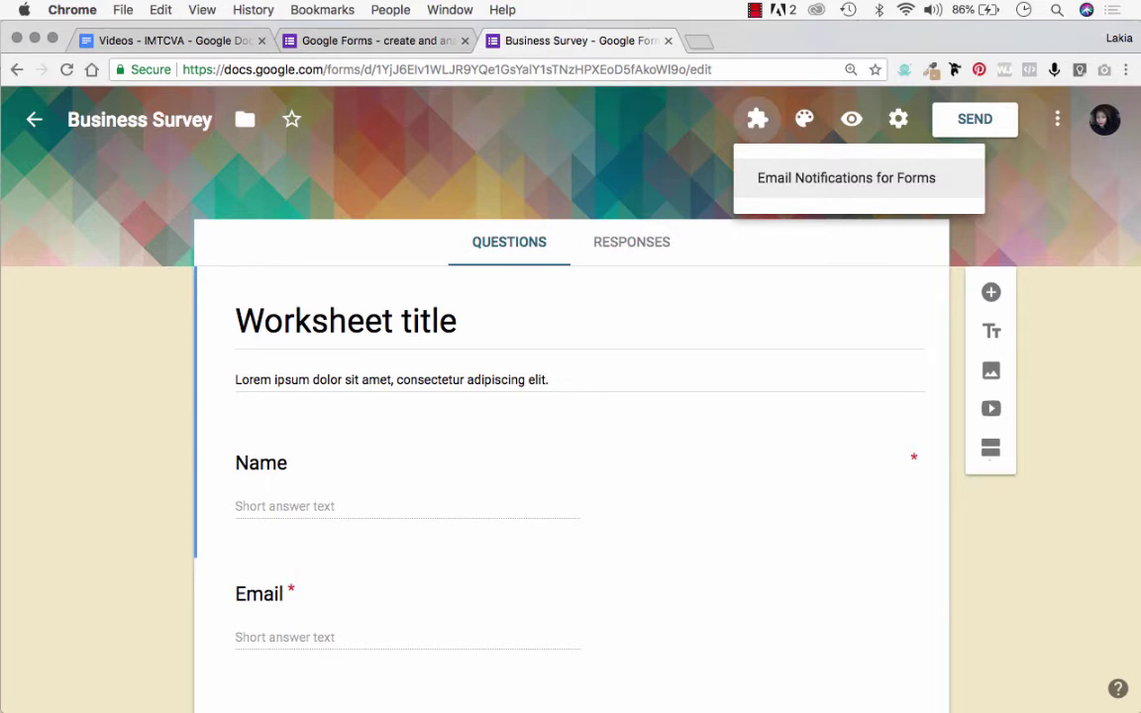
{"action": "left_click", "coordinate": [805, 121]}
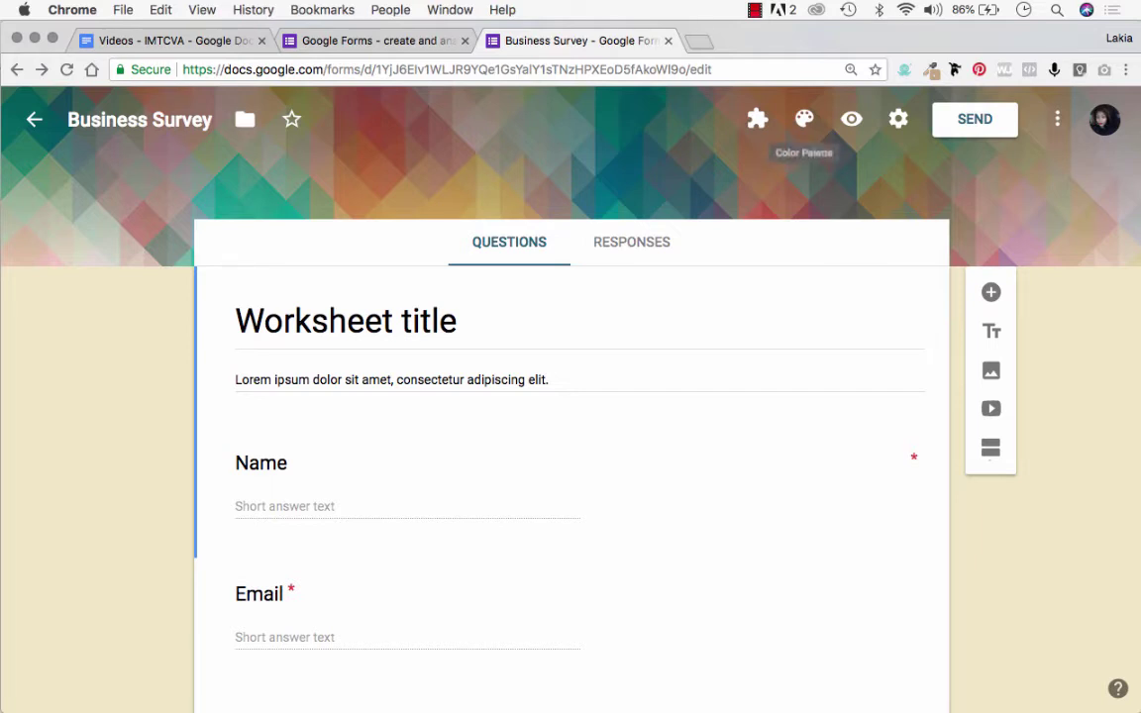
{"action": "left_click", "coordinate": [803, 119]}
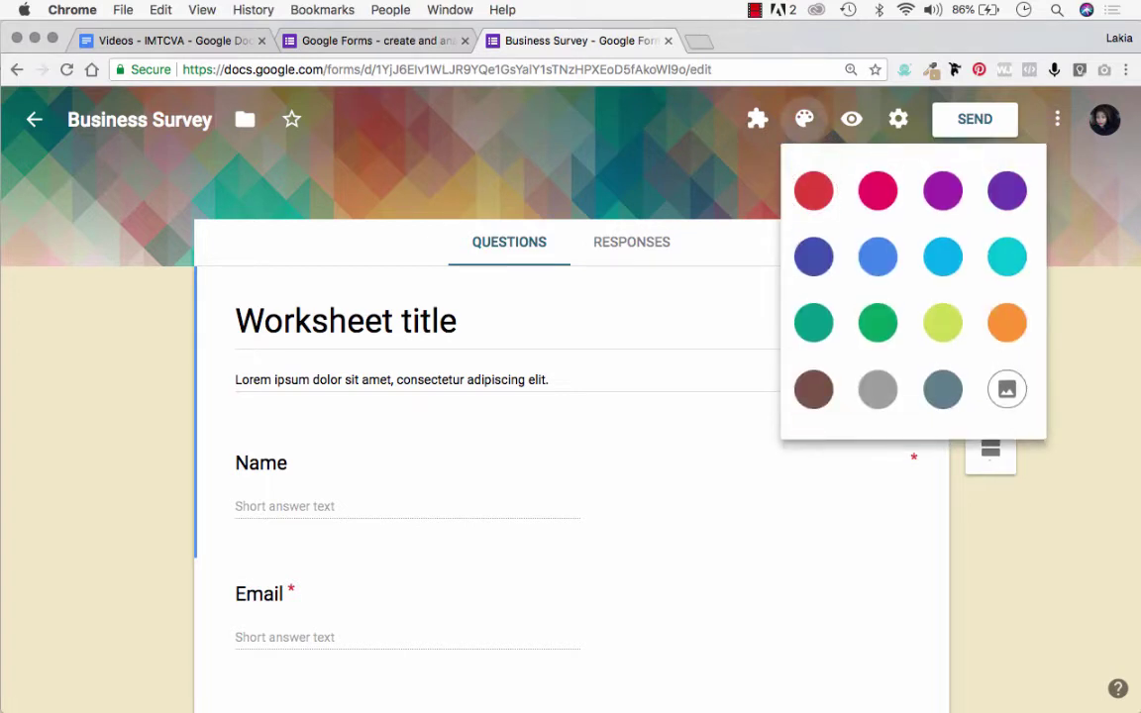
{"action": "left_click", "coordinate": [814, 191]}
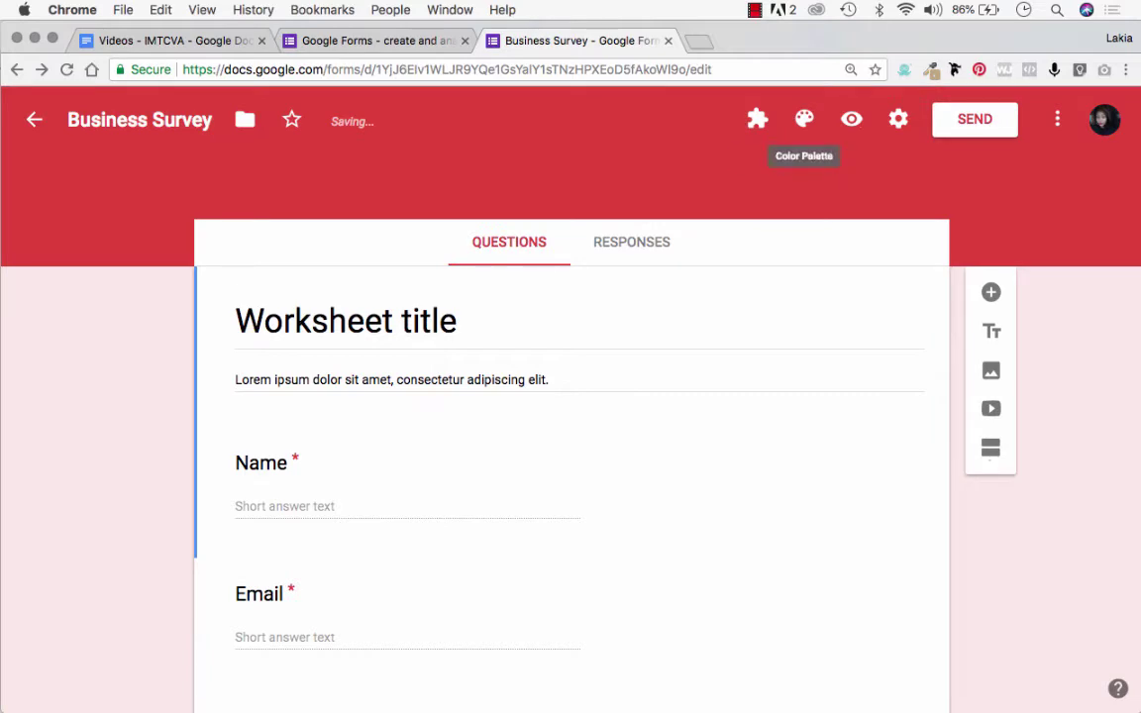
Browse the header image themes in the Work and School and Illustrations categories, leaving without choosing one
{"action": "left_click", "coordinate": [804, 119]}
{"action": "left_click", "coordinate": [1007, 388]}
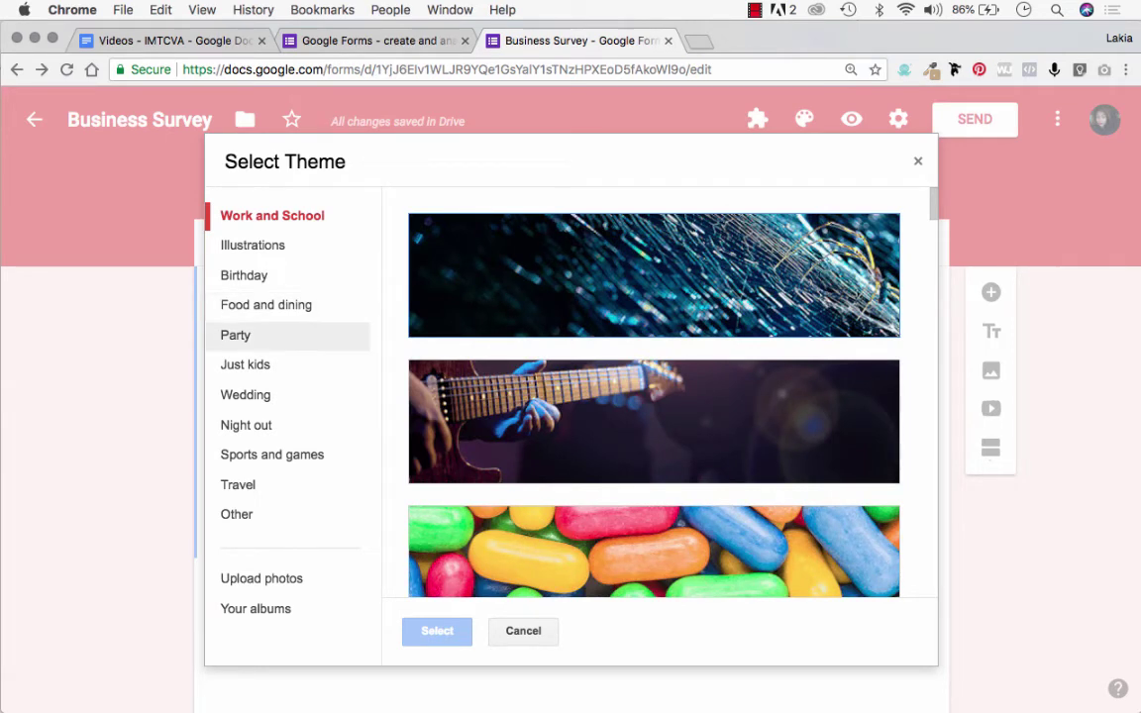
{"action": "scroll", "coordinate": [654, 397], "scroll_direction": "down", "scroll_amount": 10}
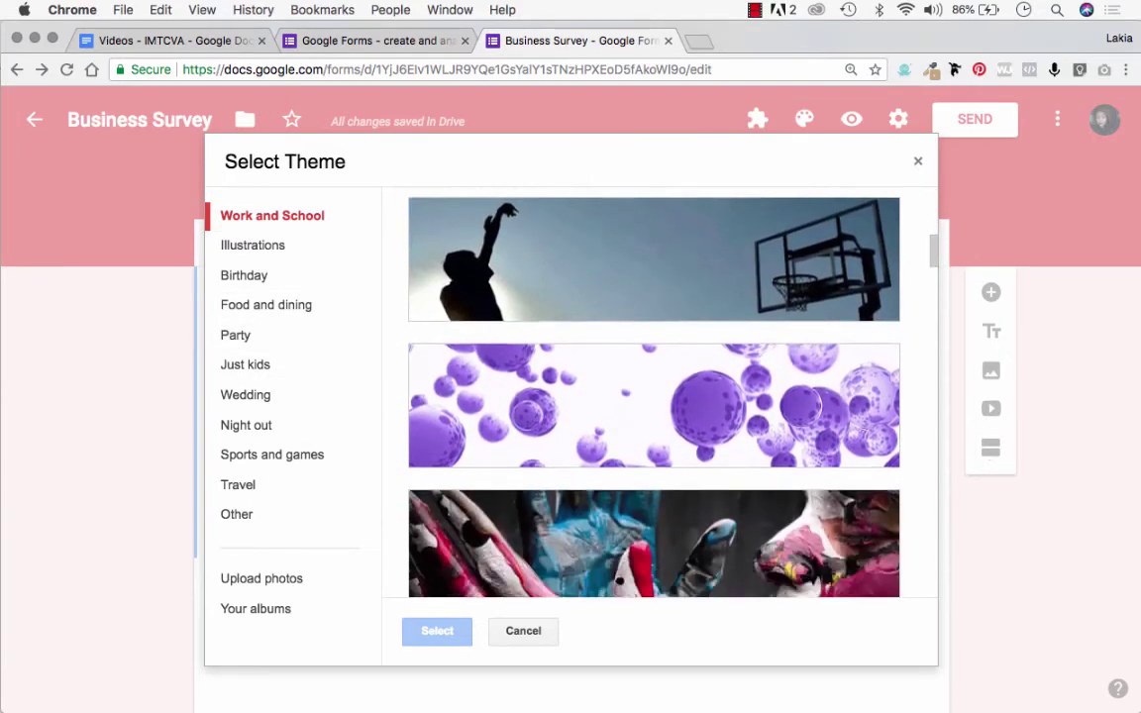
{"action": "scroll", "coordinate": [654, 396], "scroll_direction": "down", "scroll_amount": 10}
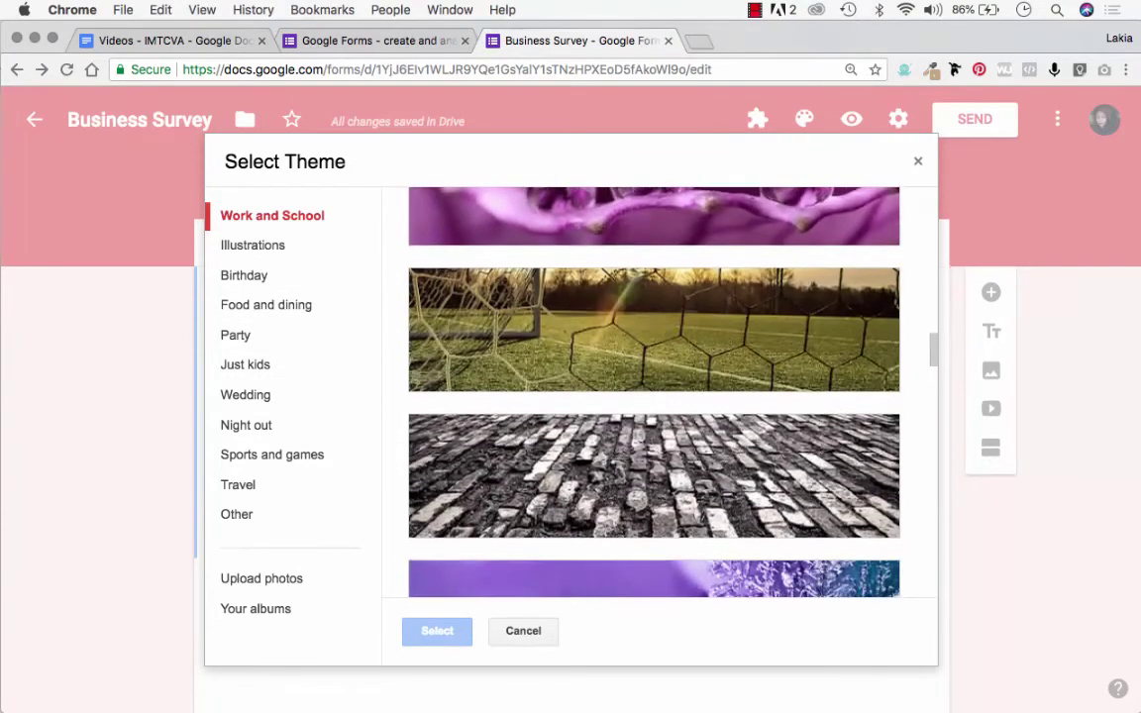
{"action": "scroll", "coordinate": [654, 397], "scroll_direction": "down", "scroll_amount": 5}
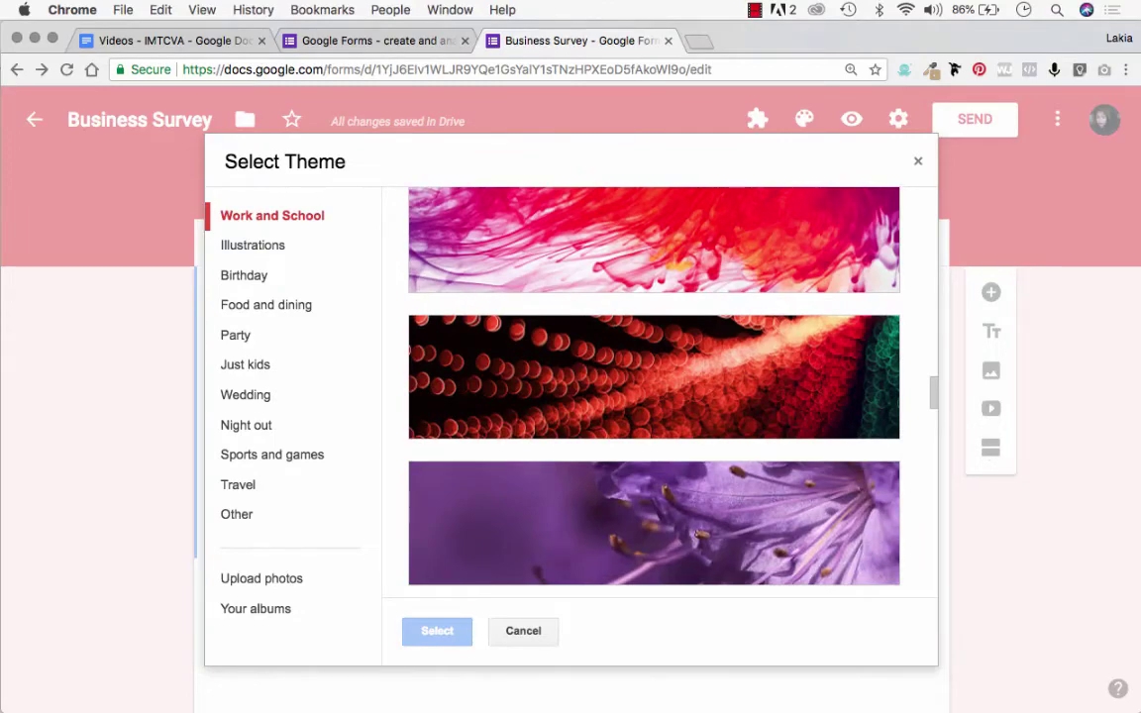
{"action": "scroll", "coordinate": [654, 396], "scroll_direction": "down", "scroll_amount": 10}
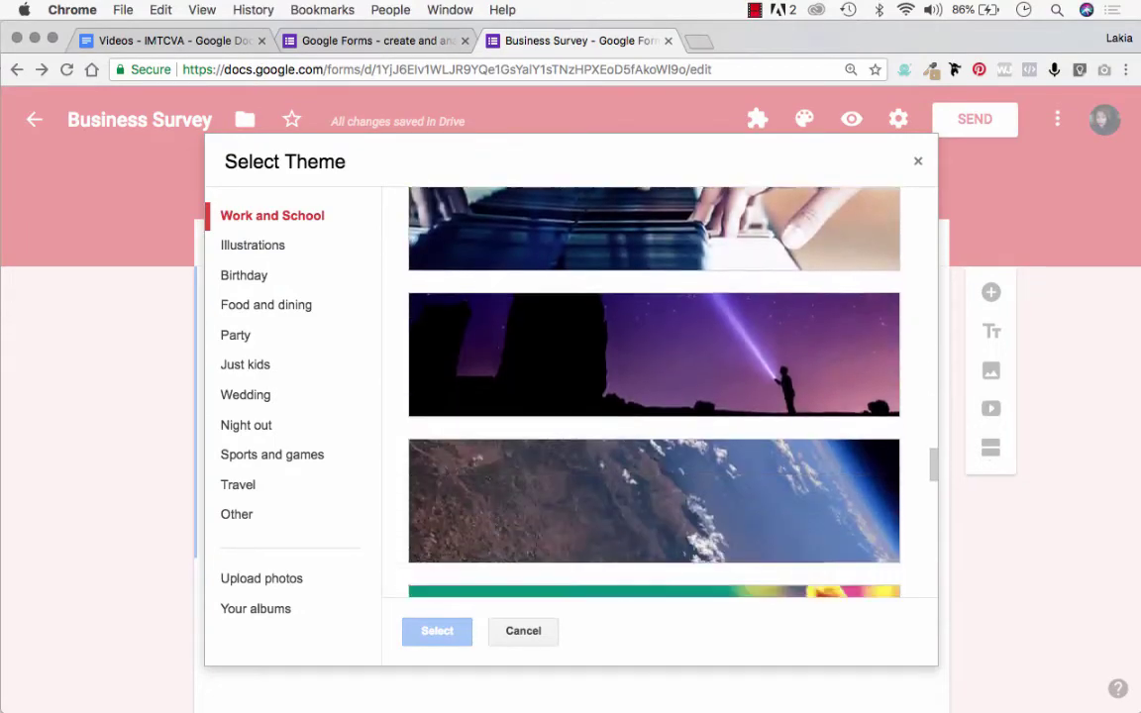
{"action": "scroll", "coordinate": [654, 397], "scroll_direction": "down", "scroll_amount": 5}
{"action": "scroll", "coordinate": [654, 396], "scroll_direction": "up", "scroll_amount": 20}
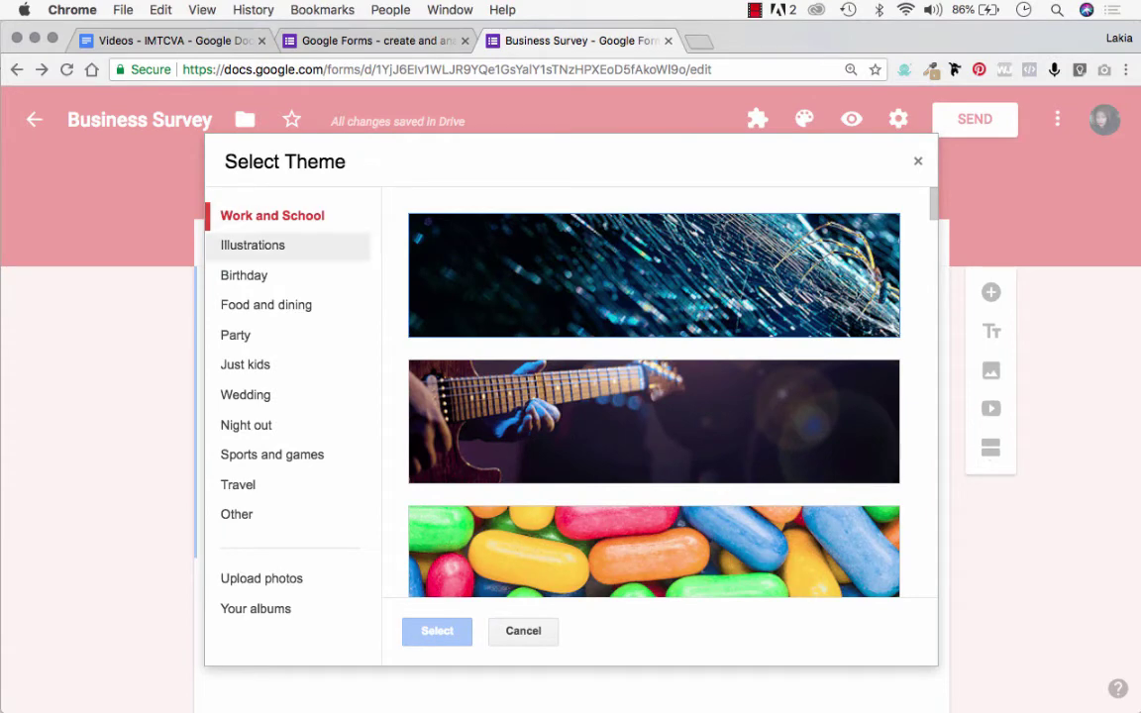
{"action": "left_click", "coordinate": [253, 244]}
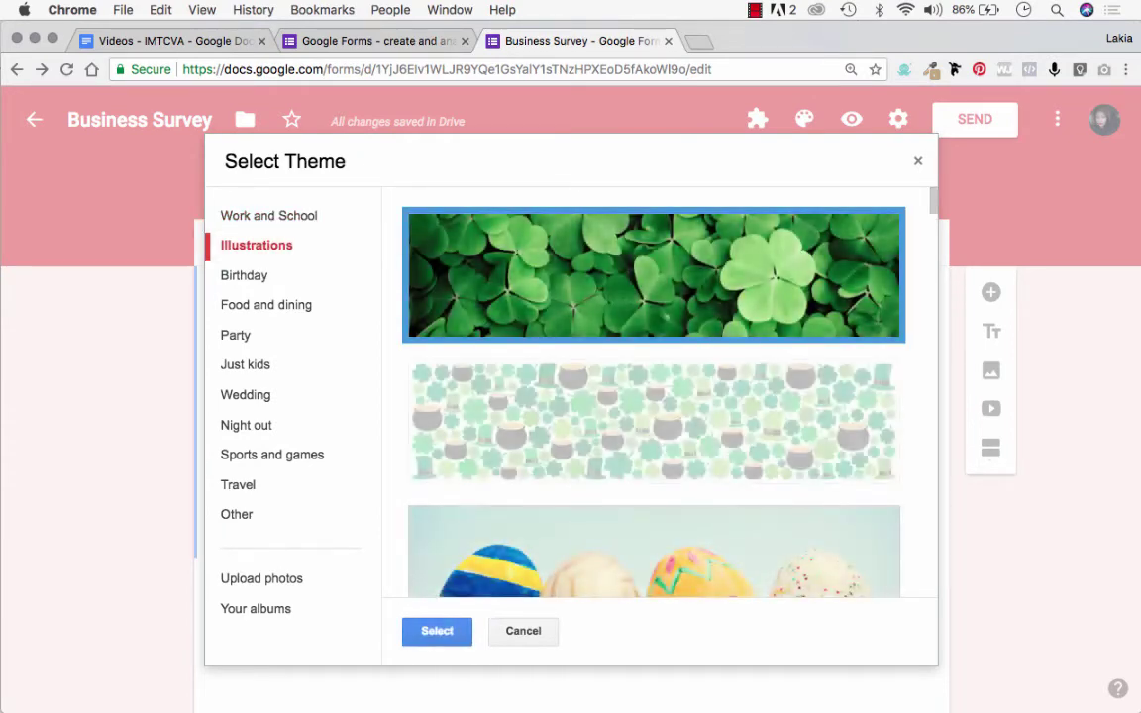
{"action": "scroll", "coordinate": [654, 396], "scroll_direction": "down", "scroll_amount": 15}
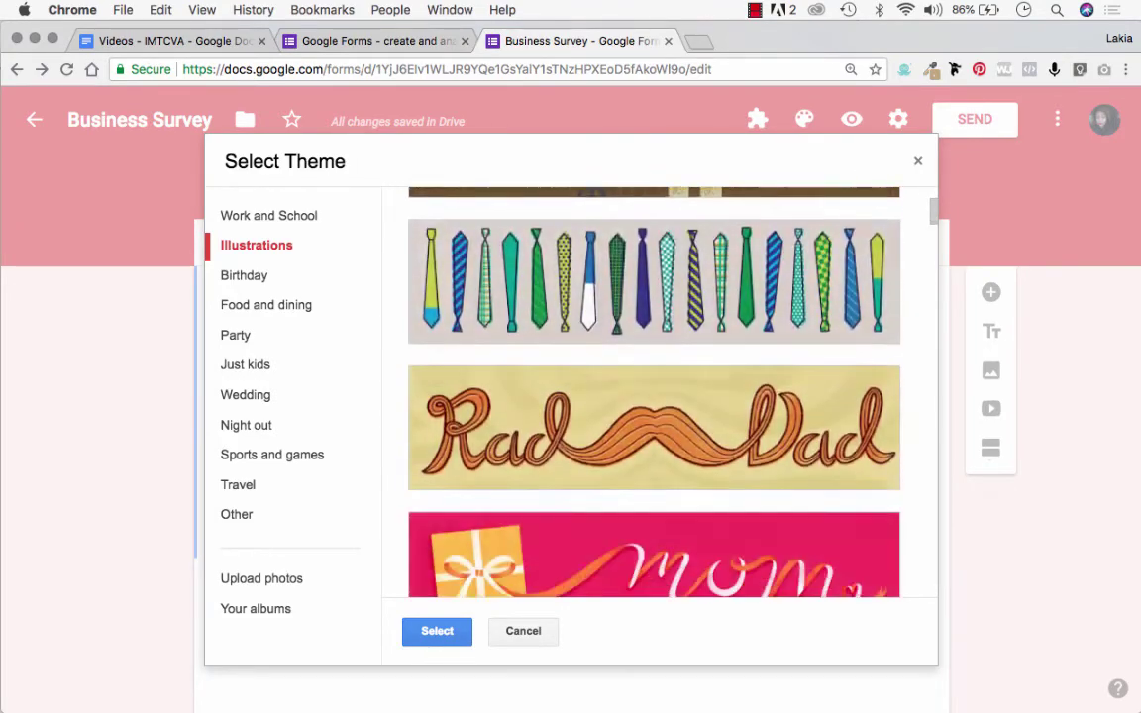
{"action": "scroll", "coordinate": [654, 397], "scroll_direction": "down", "scroll_amount": 12}
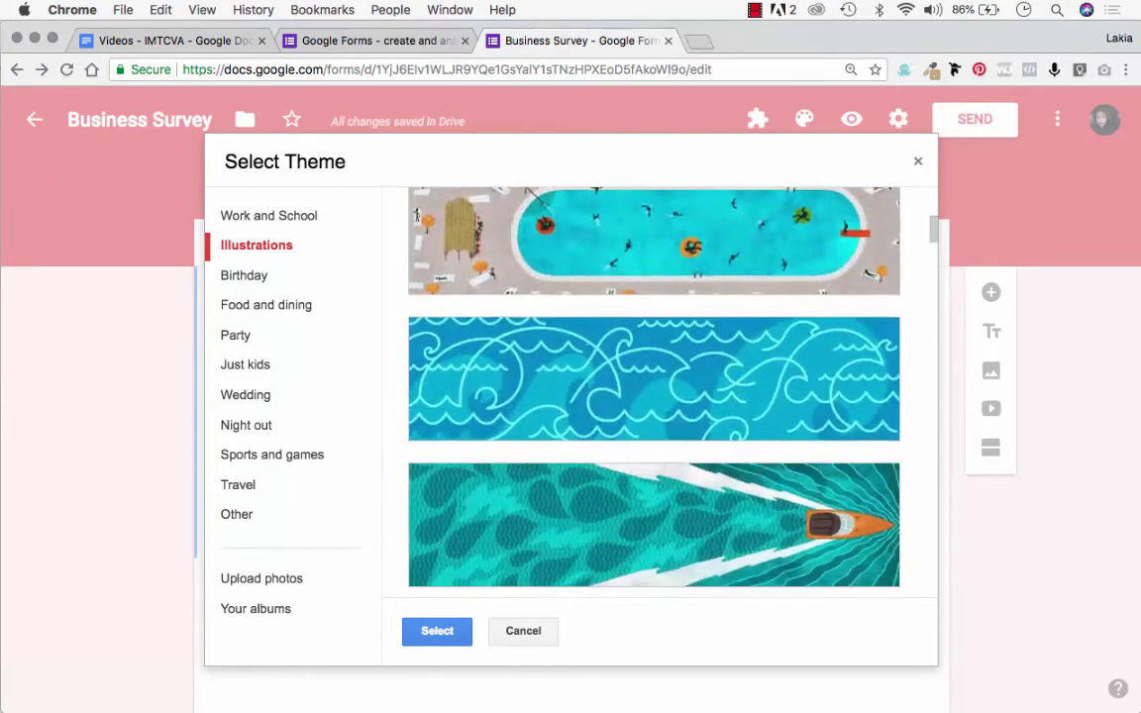
{"action": "key", "text": "Escape"}
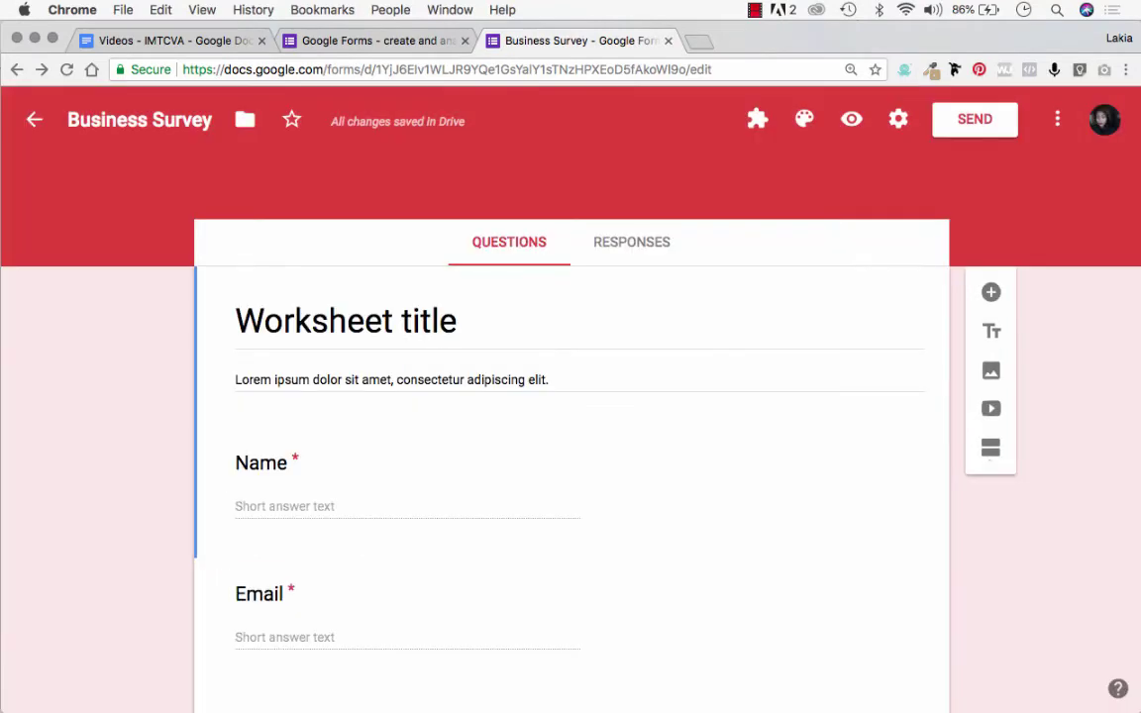
Set the form's theme color to turquoise
{"action": "left_click", "coordinate": [803, 119]}
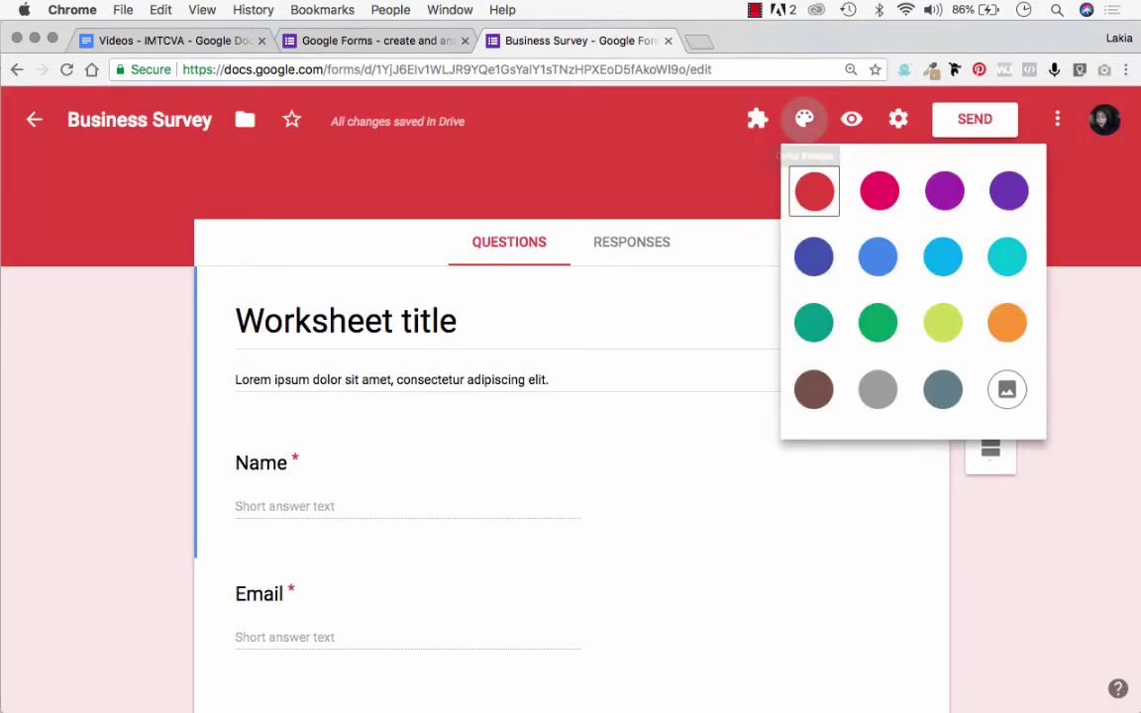
{"action": "left_click", "coordinate": [1007, 257]}
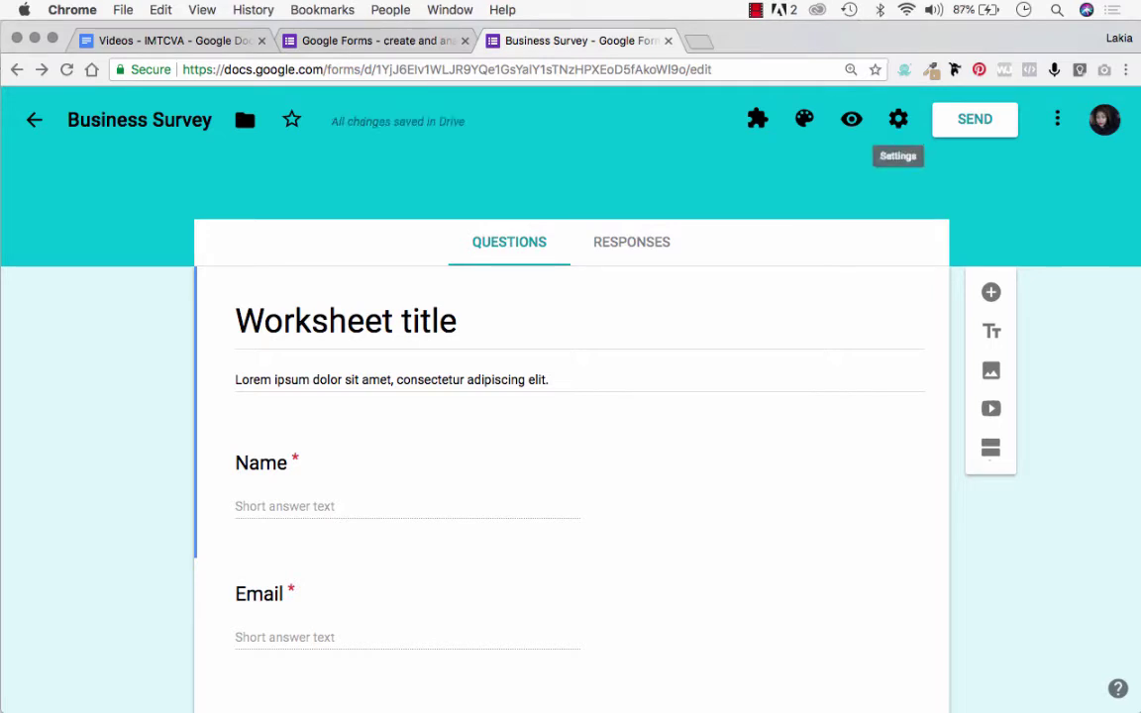
Enable Collect email addresses in the form settings, review the Presentation and Quizzes options, and save
{"action": "left_click", "coordinate": [899, 119]}
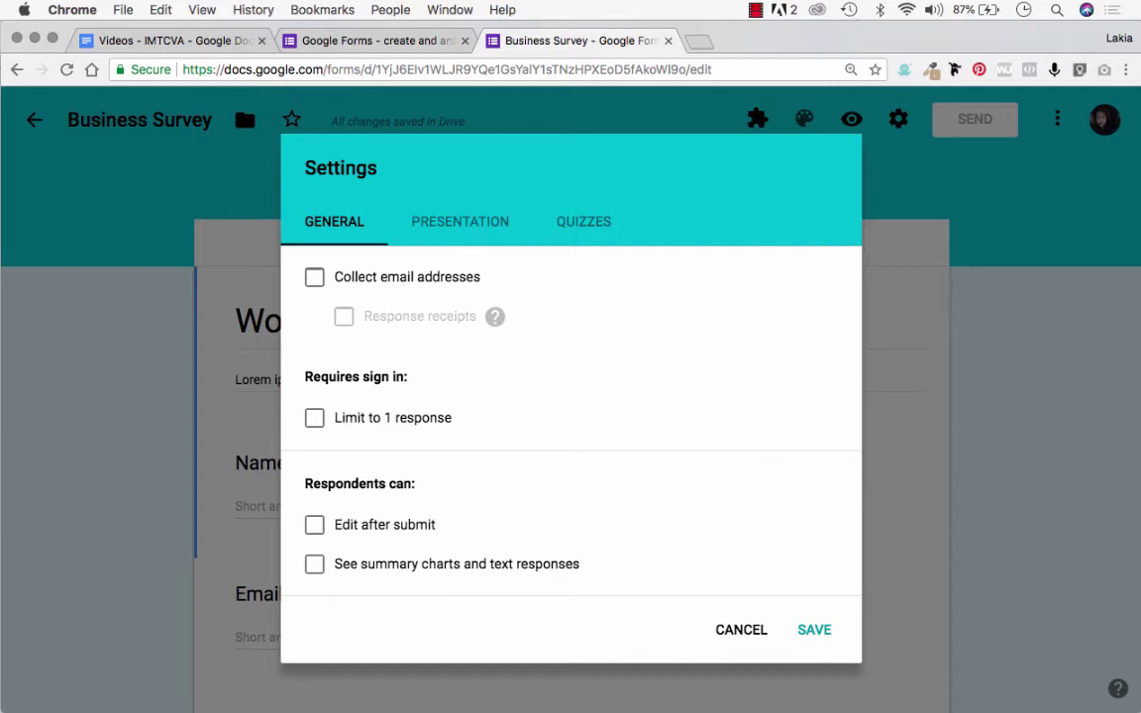
{"action": "left_click", "coordinate": [314, 277]}
{"action": "left_click", "coordinate": [460, 221]}
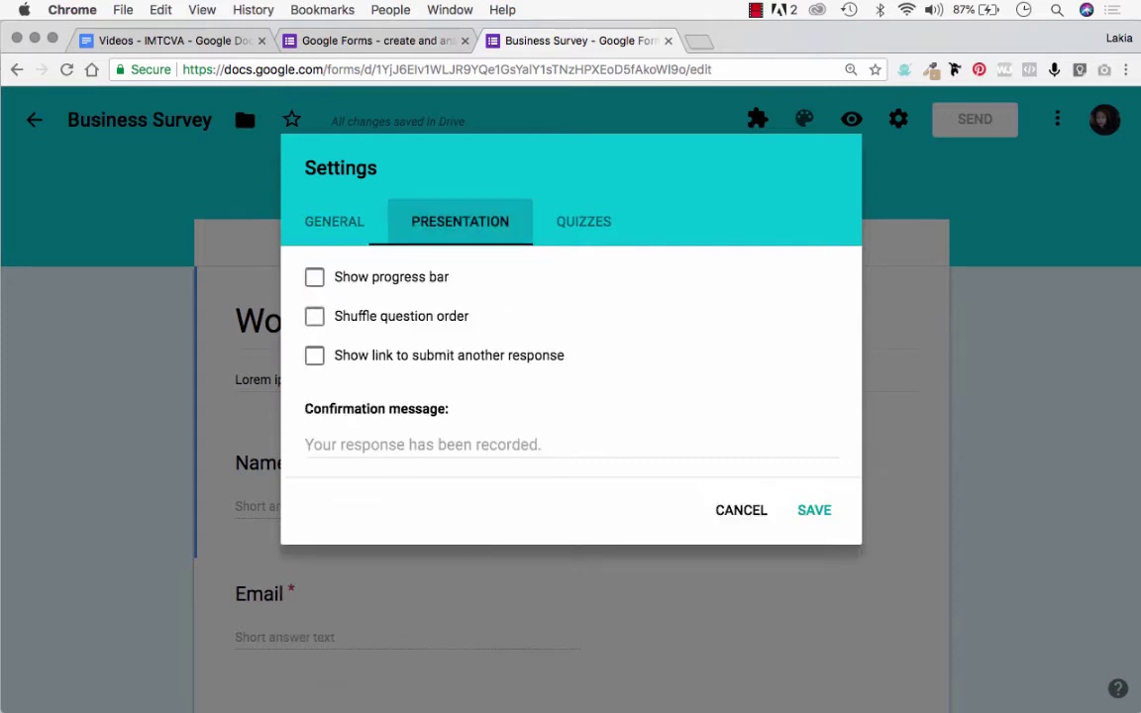
{"action": "left_click", "coordinate": [583, 221]}
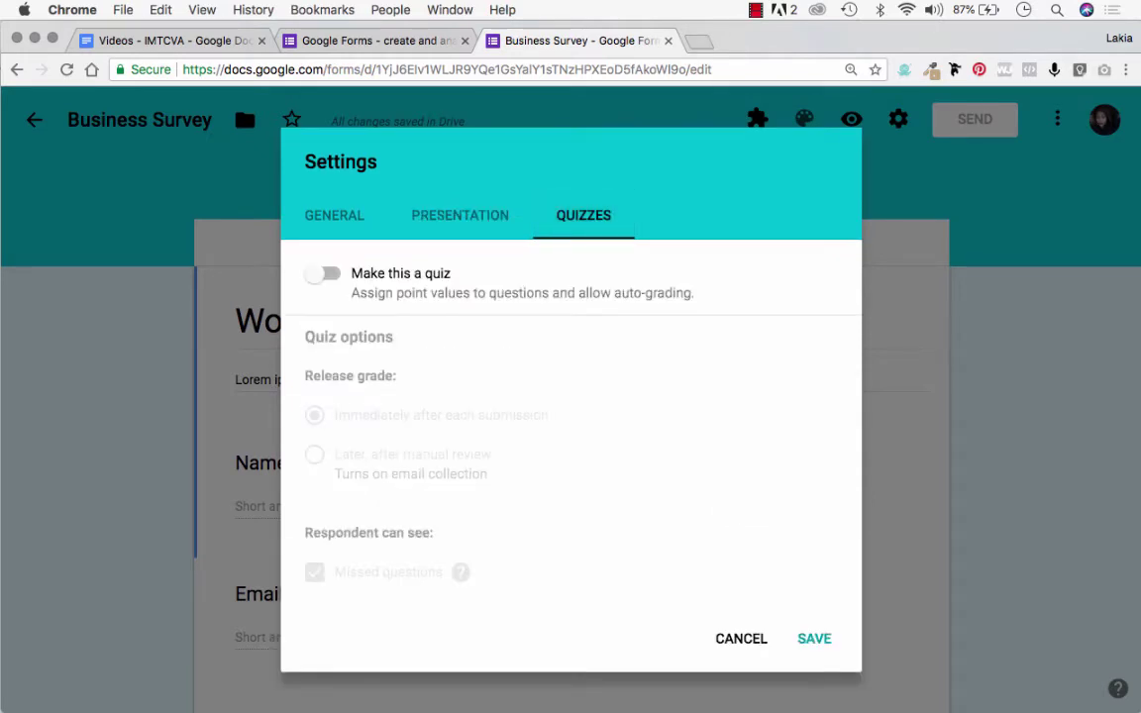
{"action": "left_click", "coordinate": [815, 638]}
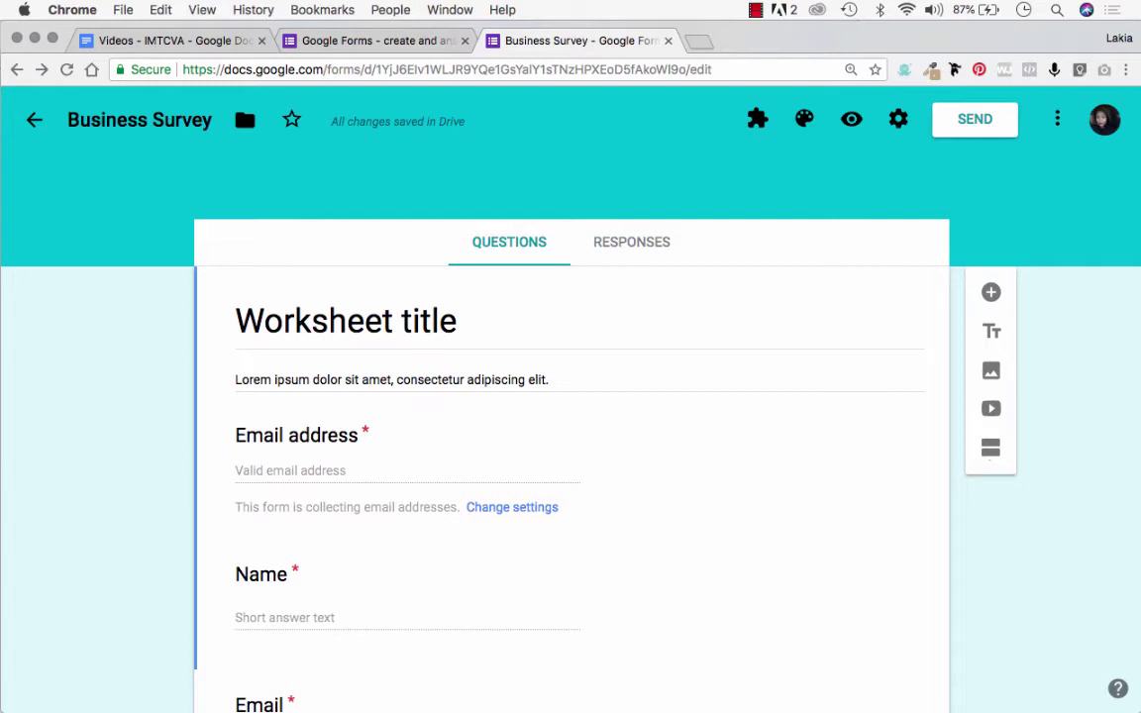
Replace the worksheet title with "Business Survey" and the form description with "Give us your honest opinion."
{"action": "triple_click", "coordinate": [346, 321]}
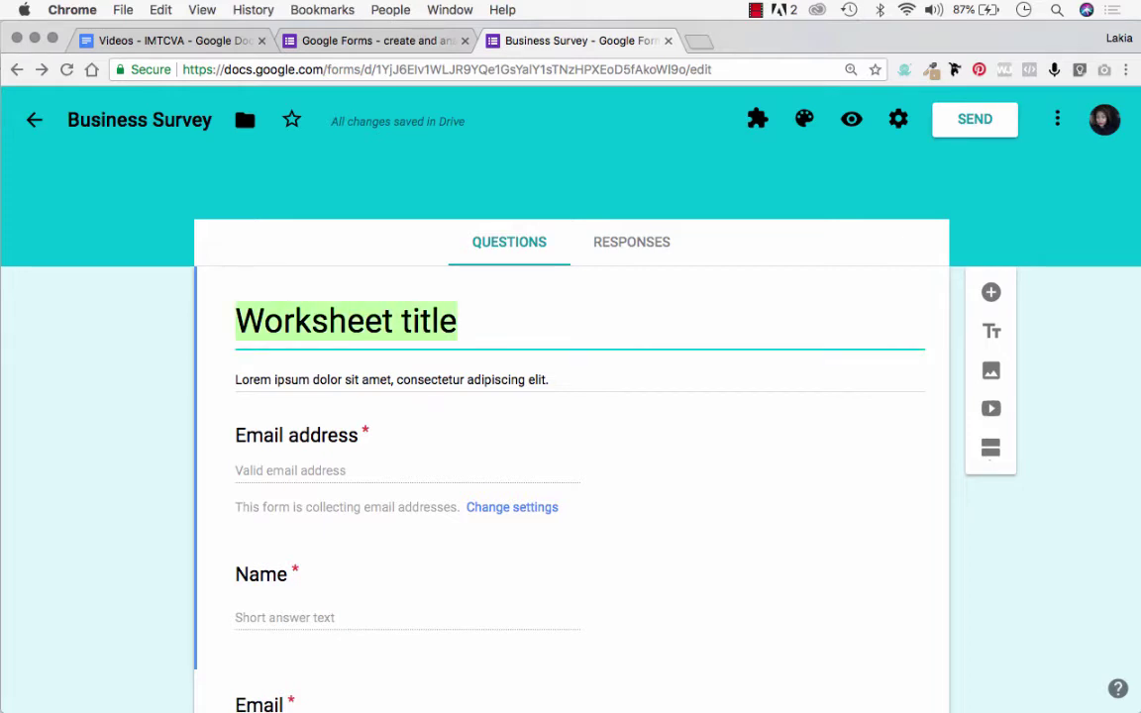
{"action": "type", "text": "Business Survey"}
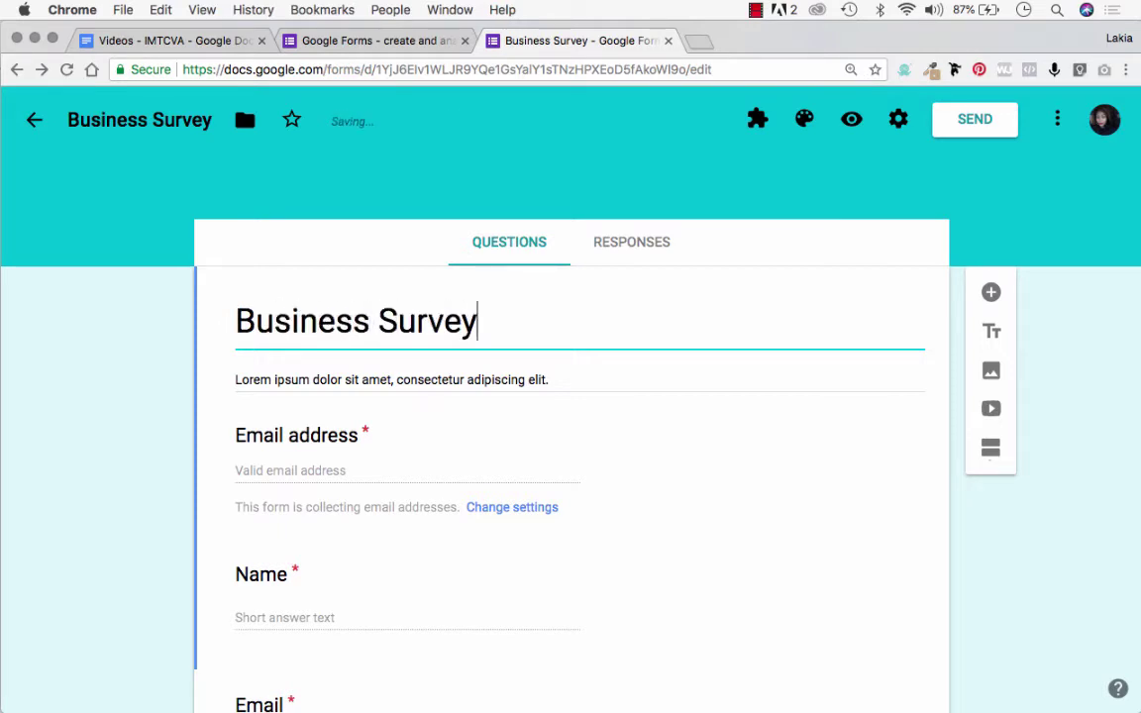
{"action": "key", "text": "Tab"}
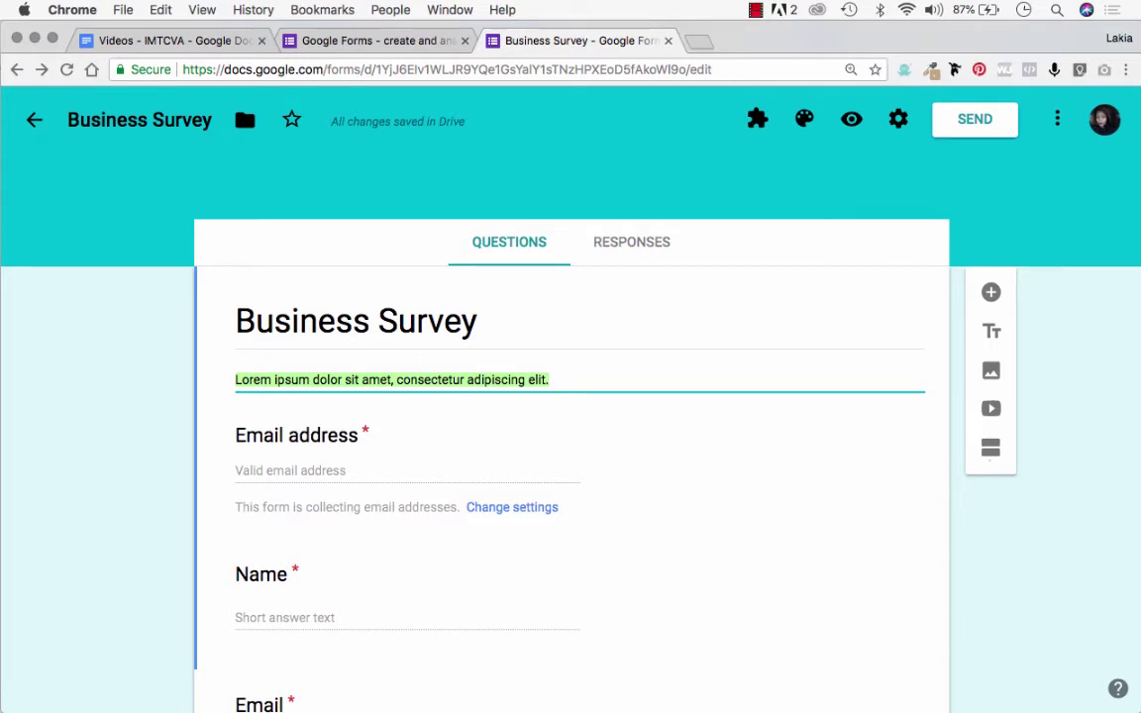
{"action": "type", "text": "Give us"}
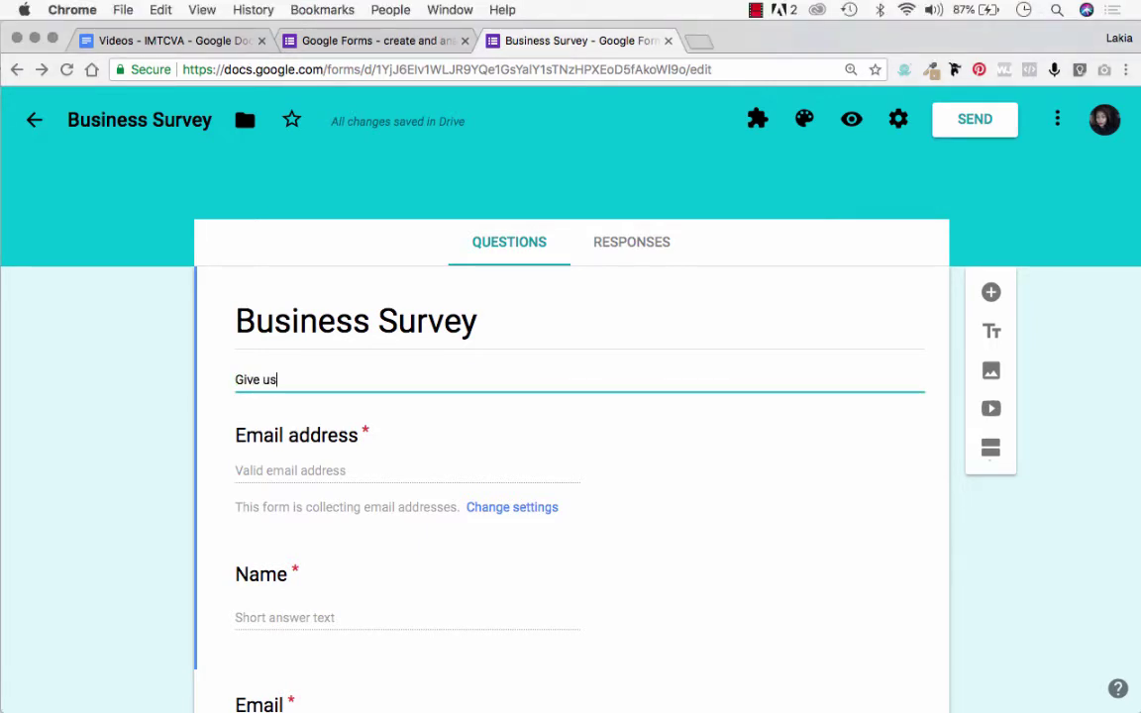
{"action": "type", "text": " your honest "}
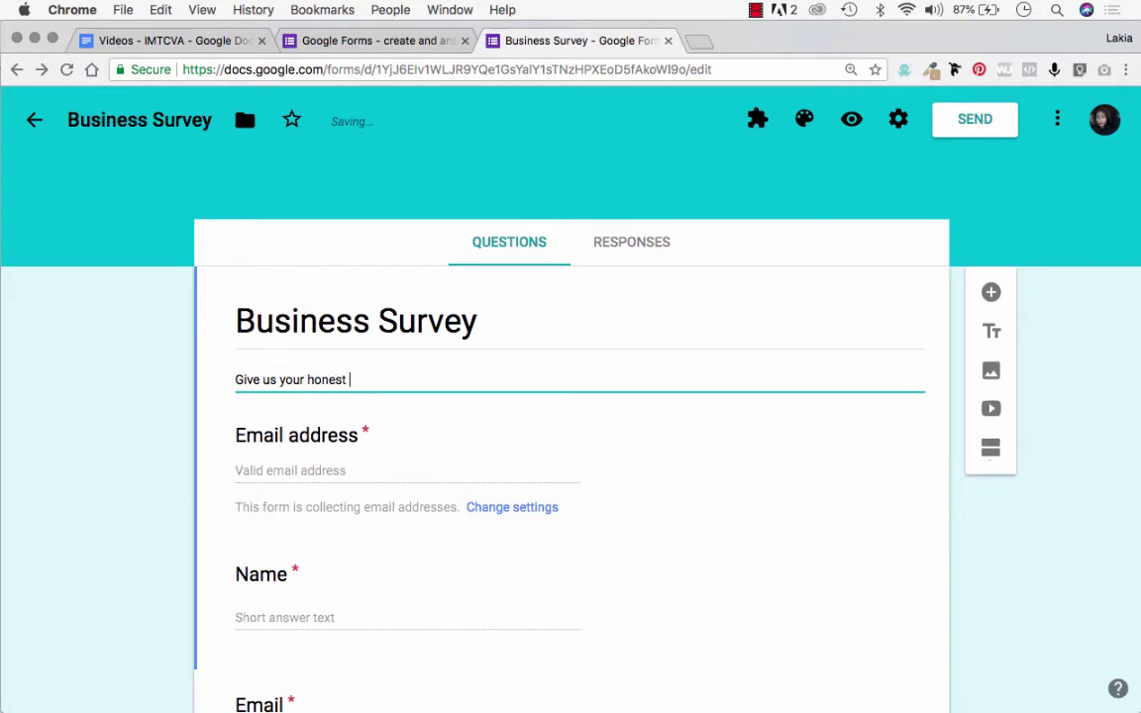
{"action": "type", "text": "opinion."}
Turn off Collect email addresses in the form settings
{"action": "scroll", "coordinate": [571, 396], "scroll_direction": "down", "scroll_amount": 1}
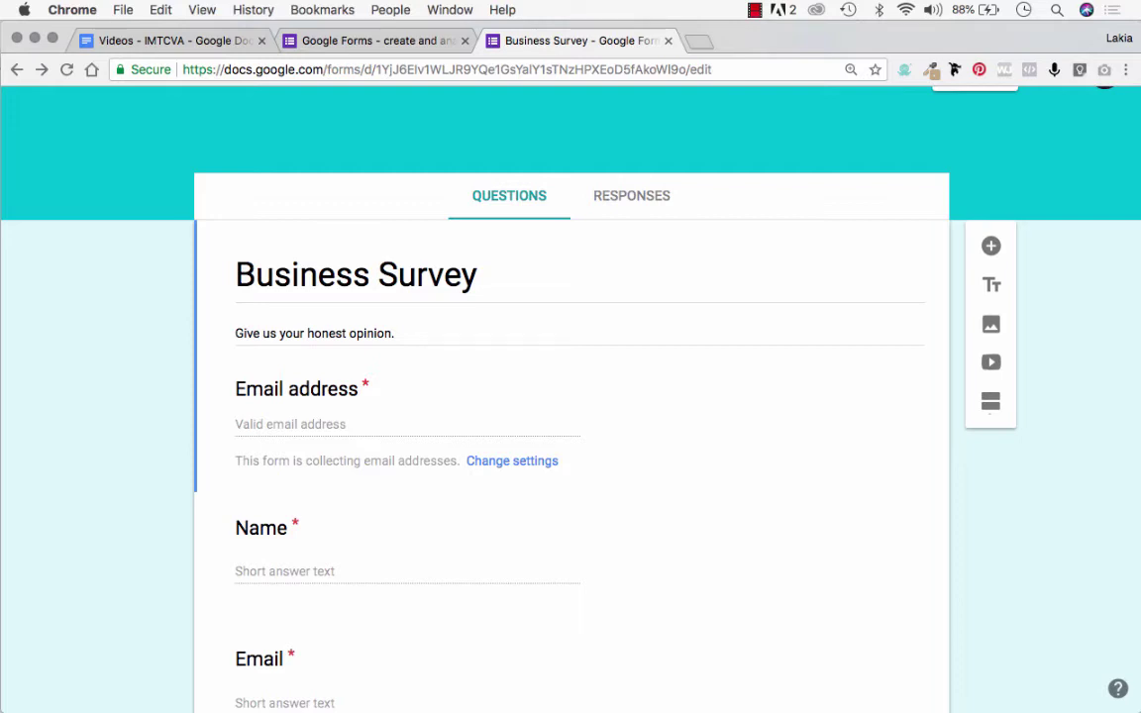
{"action": "left_click", "coordinate": [513, 461]}
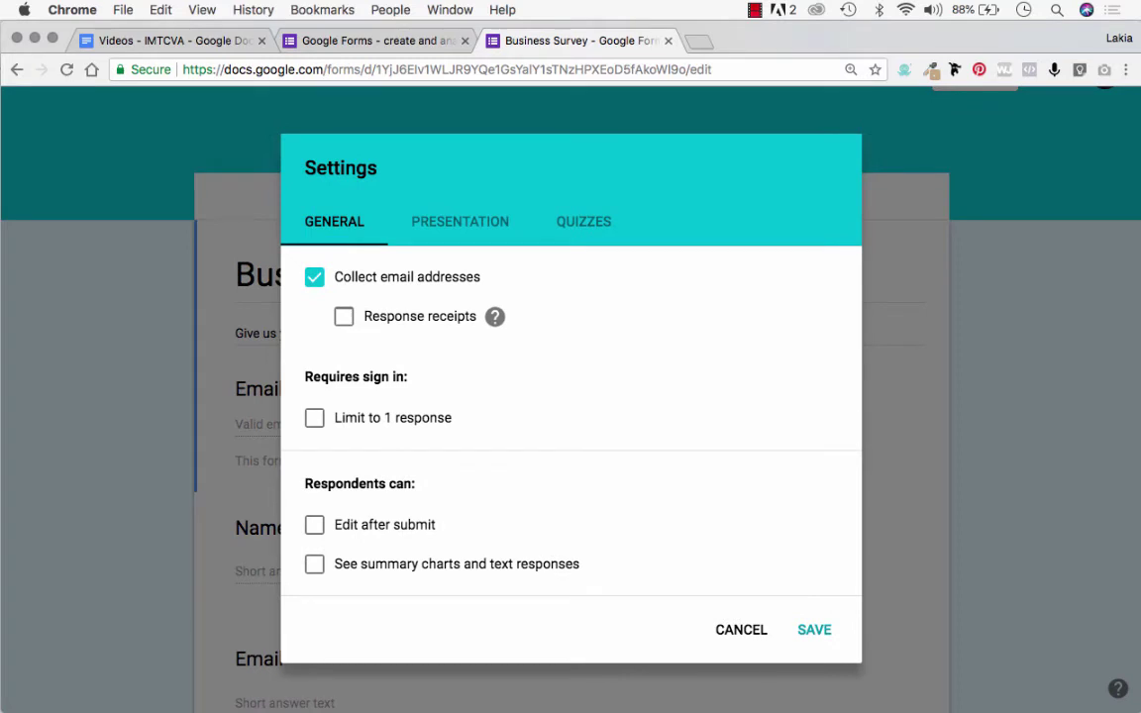
{"action": "left_click", "coordinate": [314, 277]}
{"action": "key", "text": "Escape"}
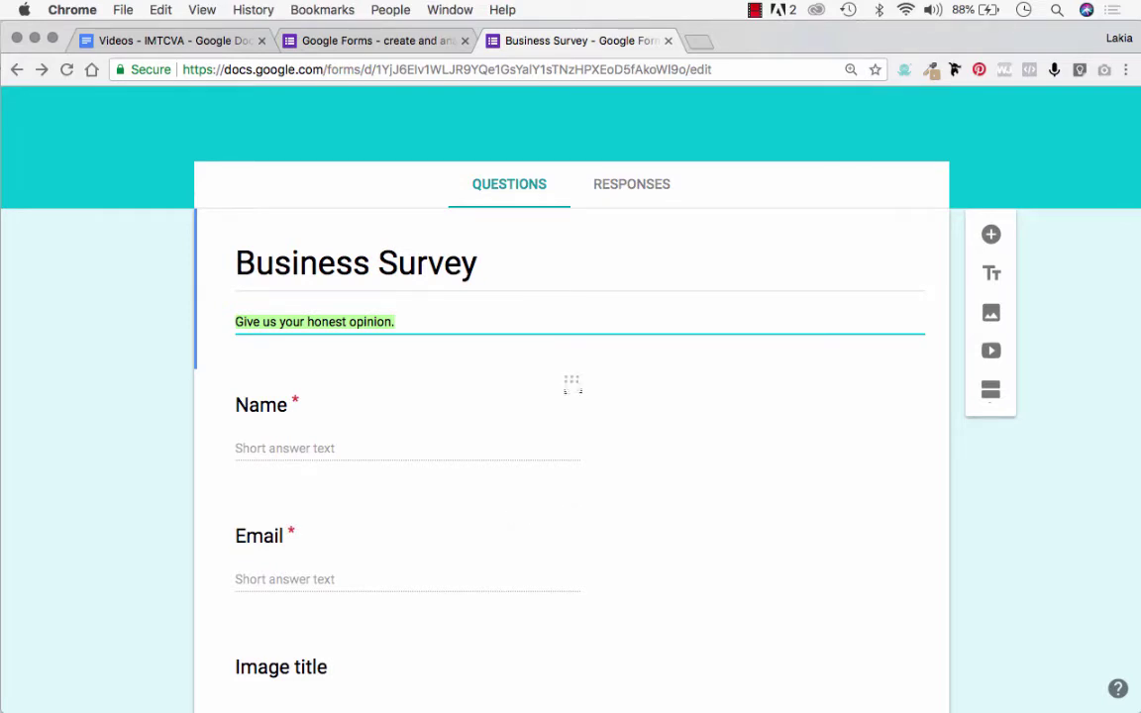
Delete the "Image title" placeholder image item below the Email question
{"action": "scroll", "coordinate": [572, 397], "scroll_direction": "down", "scroll_amount": 3}
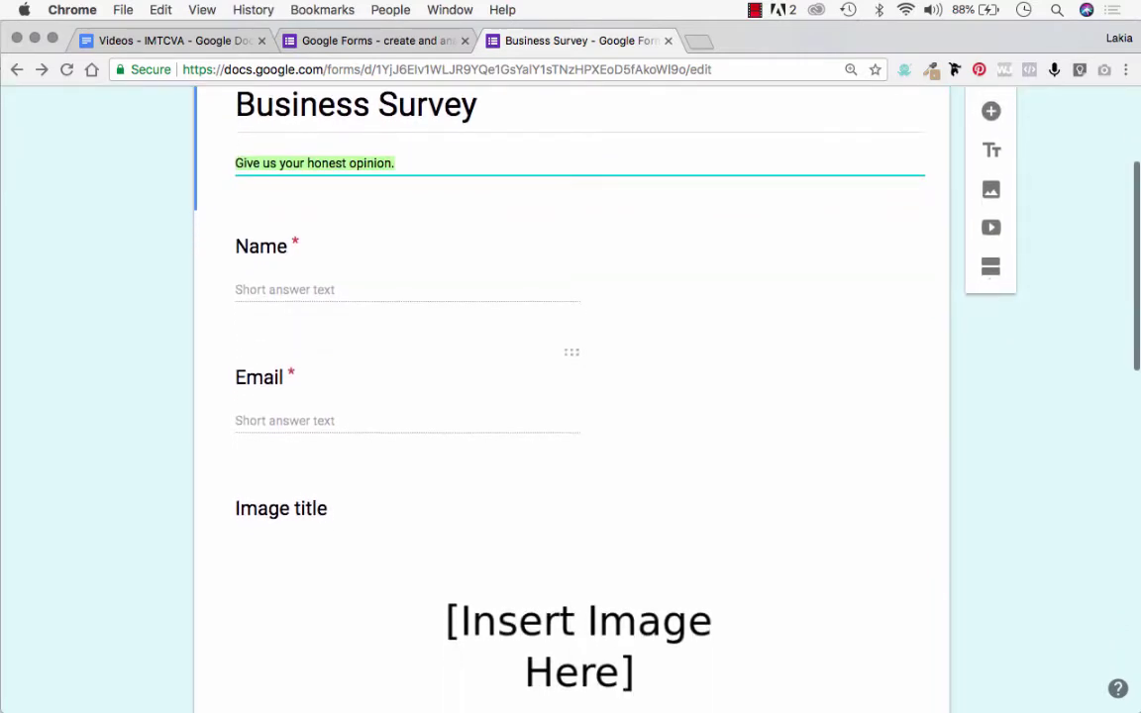
{"action": "scroll", "coordinate": [572, 397], "scroll_direction": "down", "scroll_amount": 3}
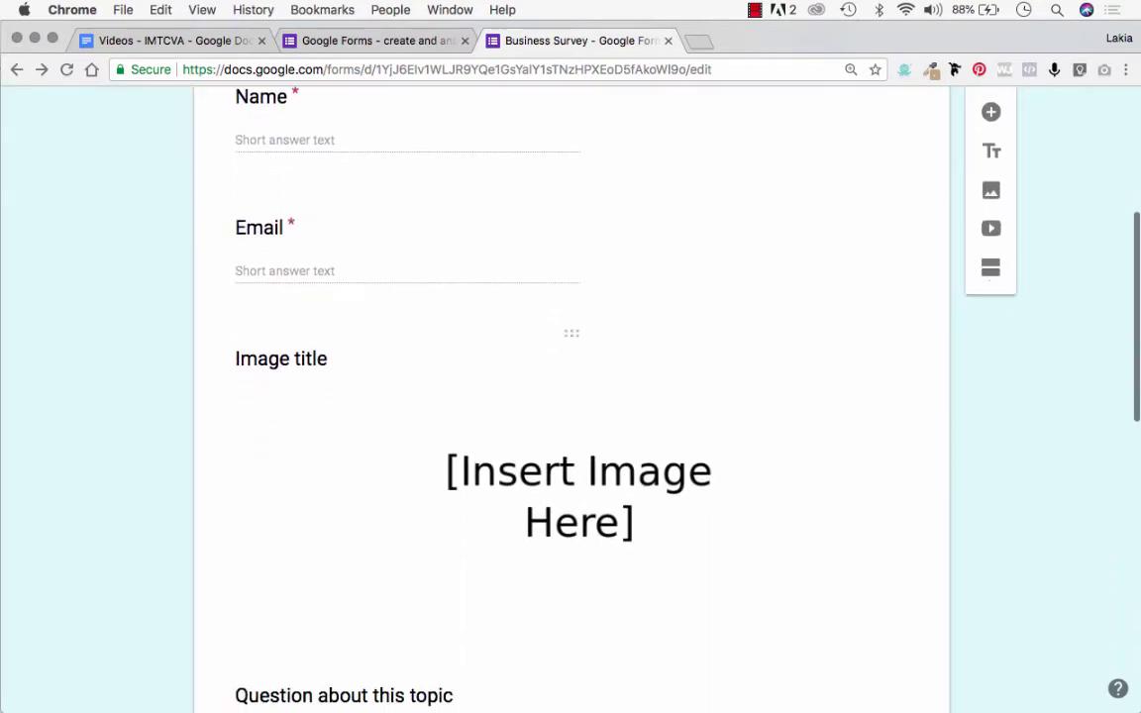
{"action": "left_click", "coordinate": [725, 326]}
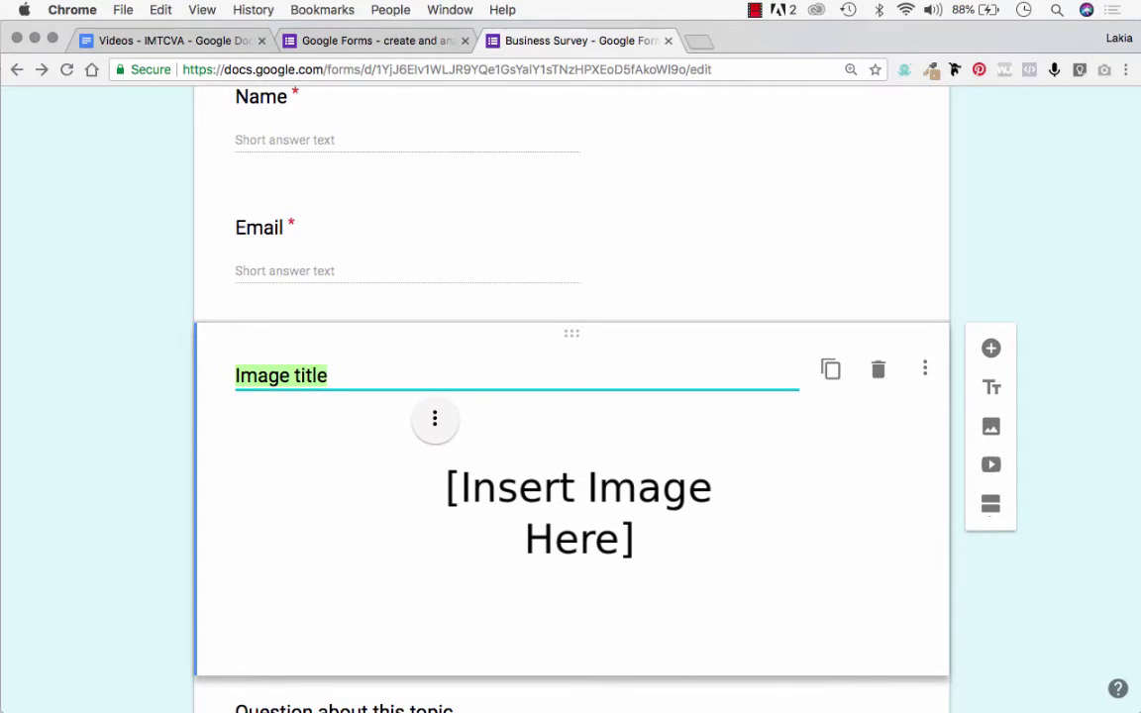
{"action": "left_click", "coordinate": [878, 369]}
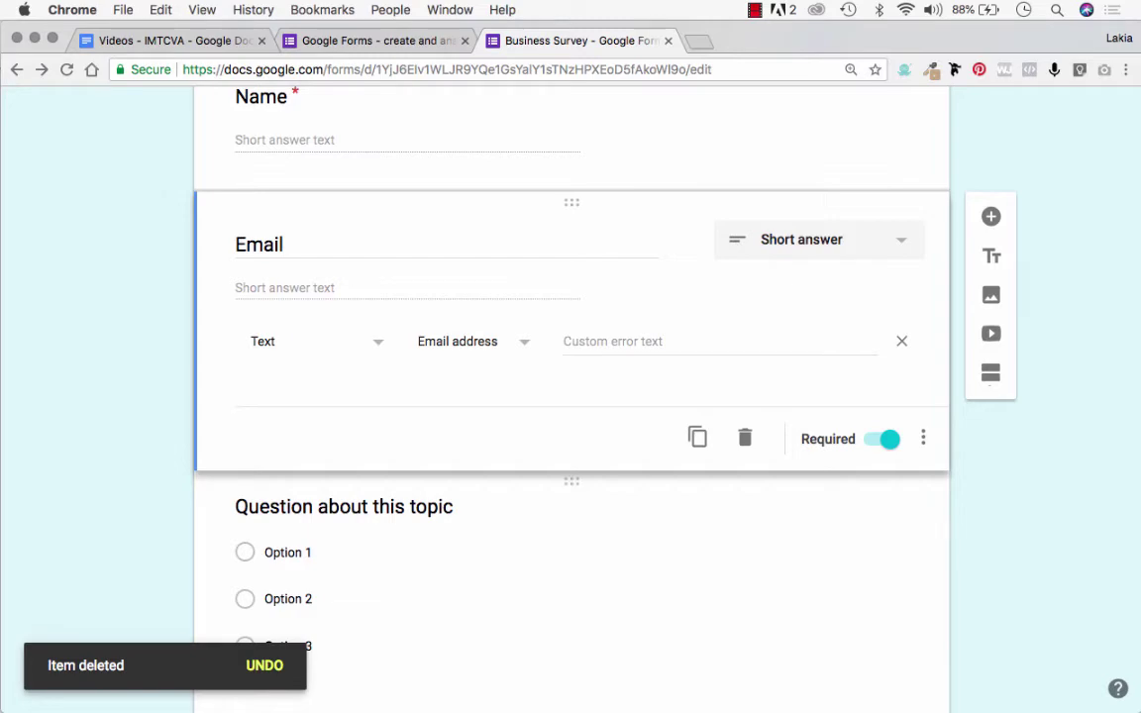
Change the first "Question about this topic" to a Dropdown and title it "How would you rate your overall satisfaction with us?"
{"action": "scroll", "coordinate": [515, 436], "scroll_direction": "down", "scroll_amount": 5}
{"action": "scroll", "coordinate": [518, 505], "scroll_direction": "down", "scroll_amount": 1}
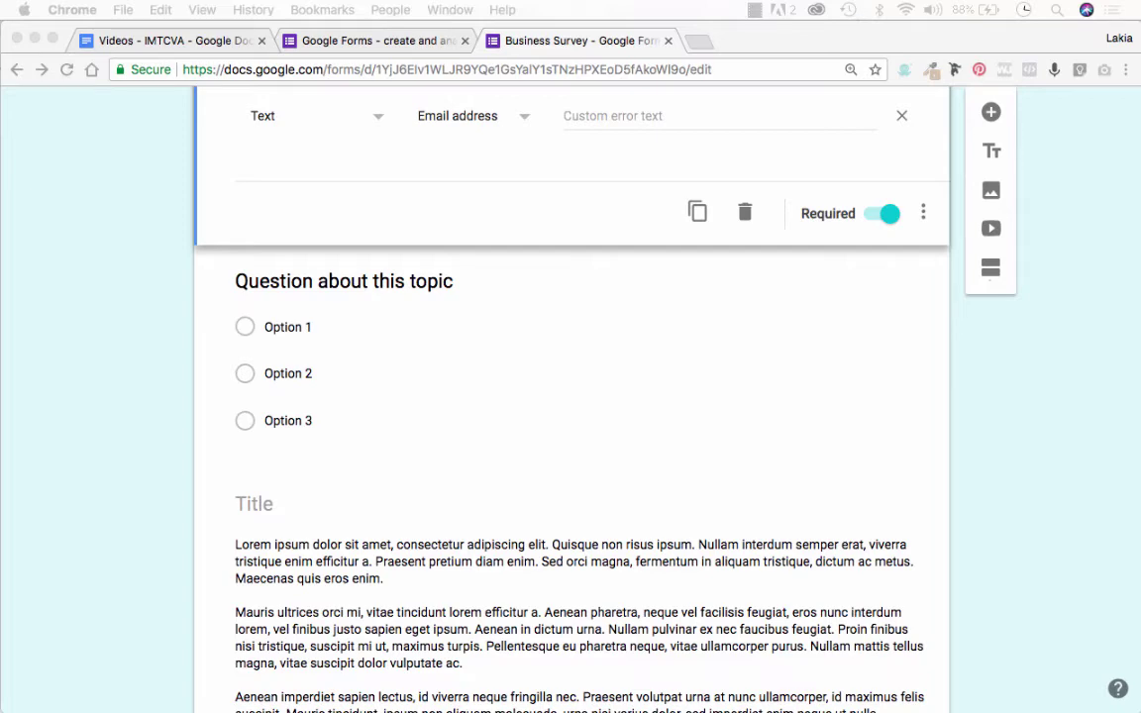
{"action": "scroll", "coordinate": [572, 397], "scroll_direction": "up", "scroll_amount": 2}
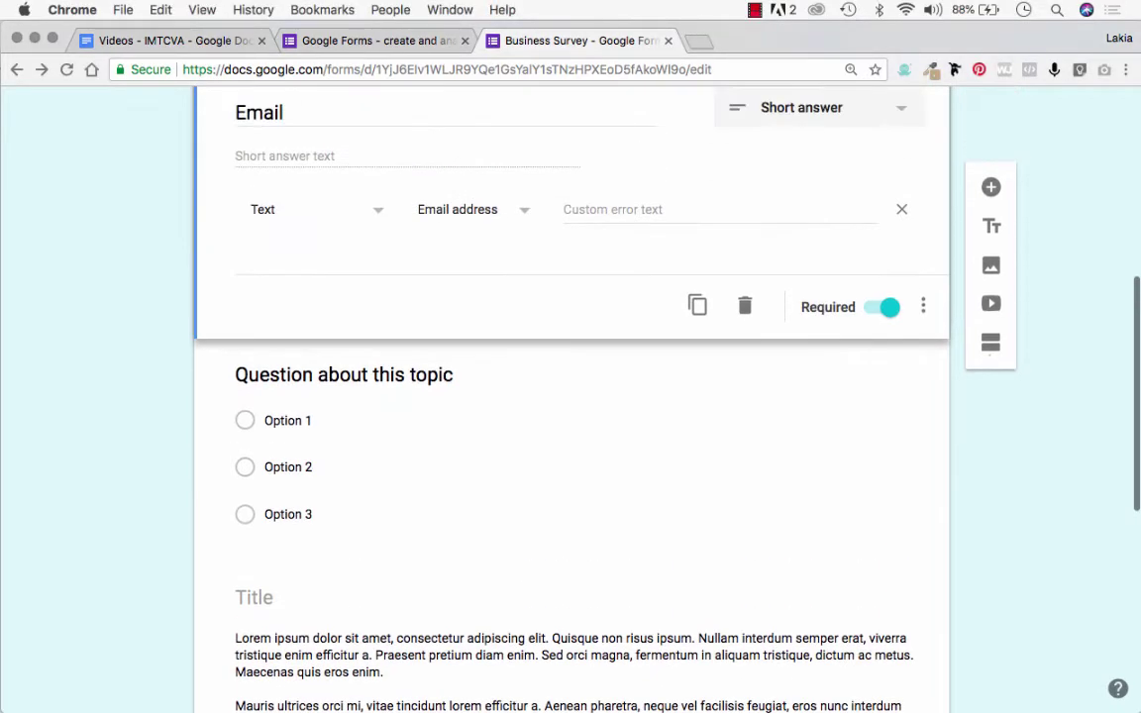
{"action": "left_click", "coordinate": [344, 375]}
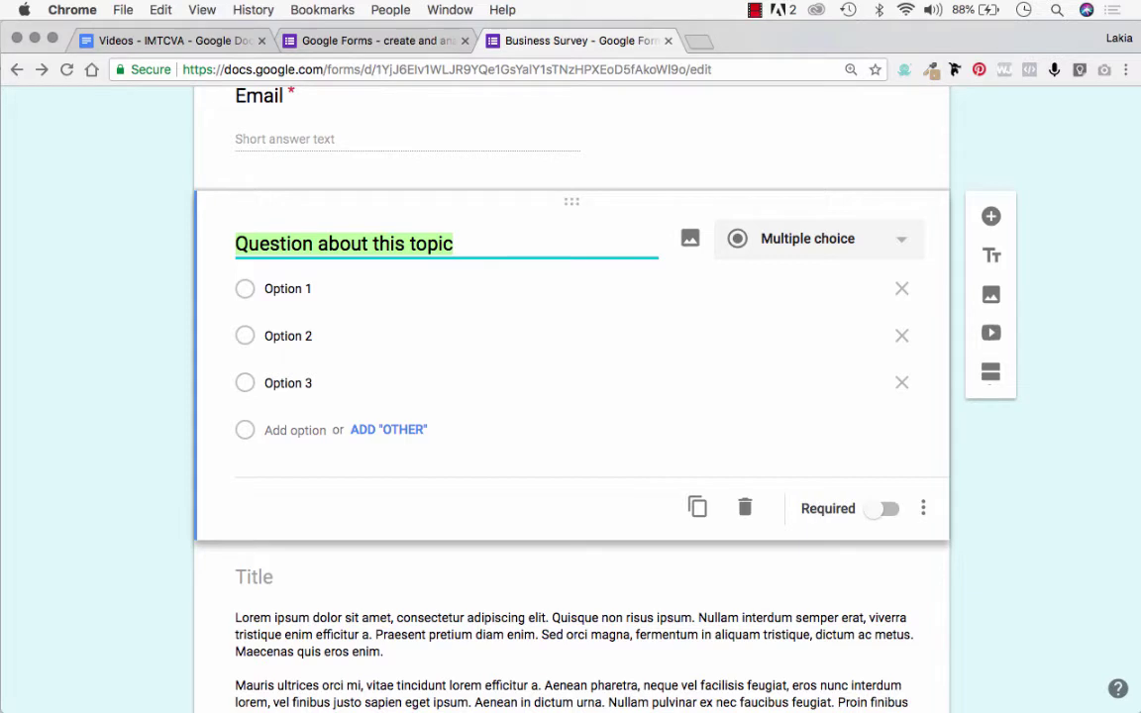
{"action": "left_click", "coordinate": [808, 238]}
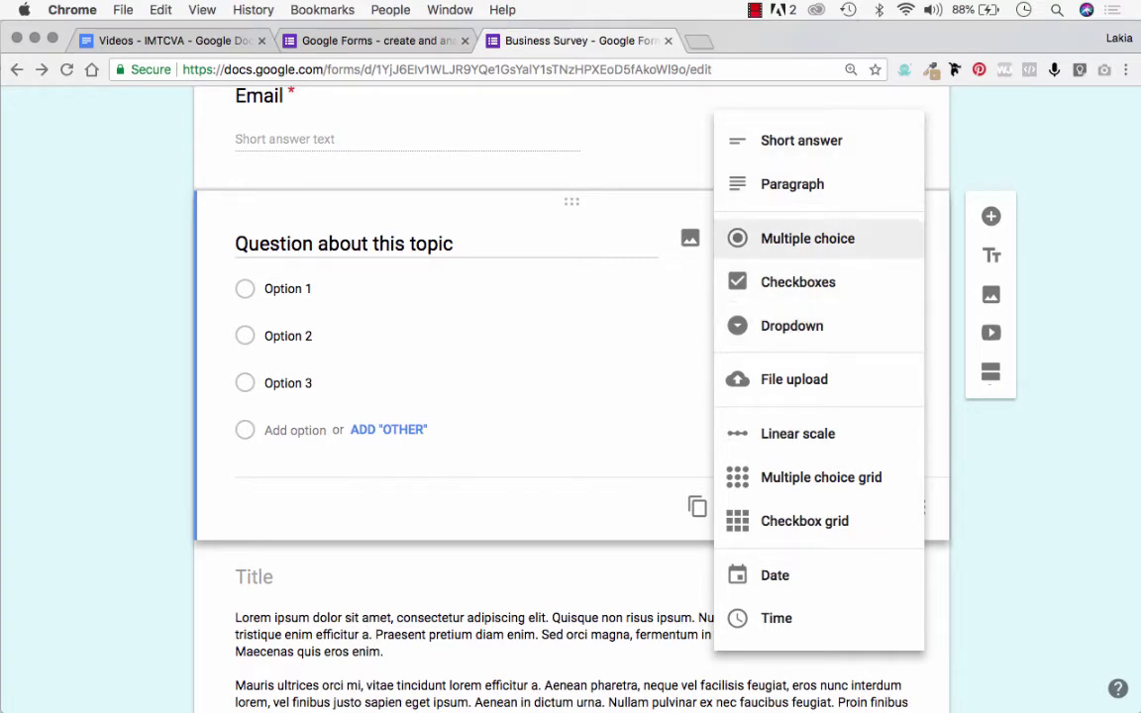
{"action": "left_click", "coordinate": [792, 325]}
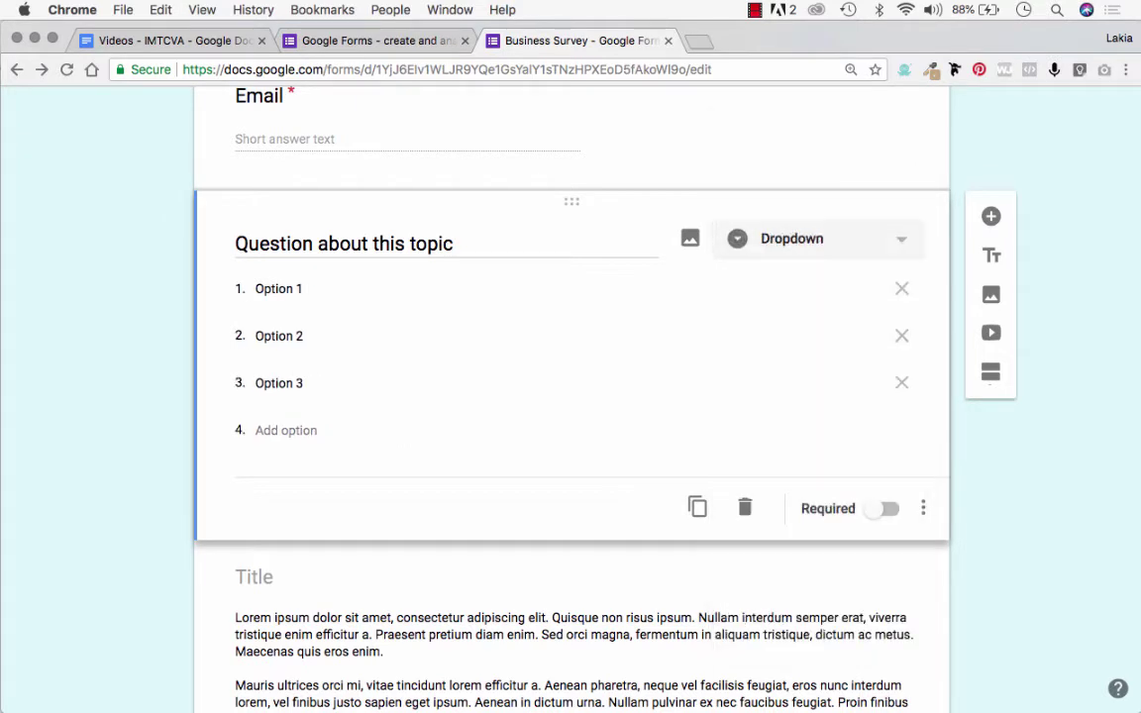
{"action": "triple_click", "coordinate": [344, 244]}
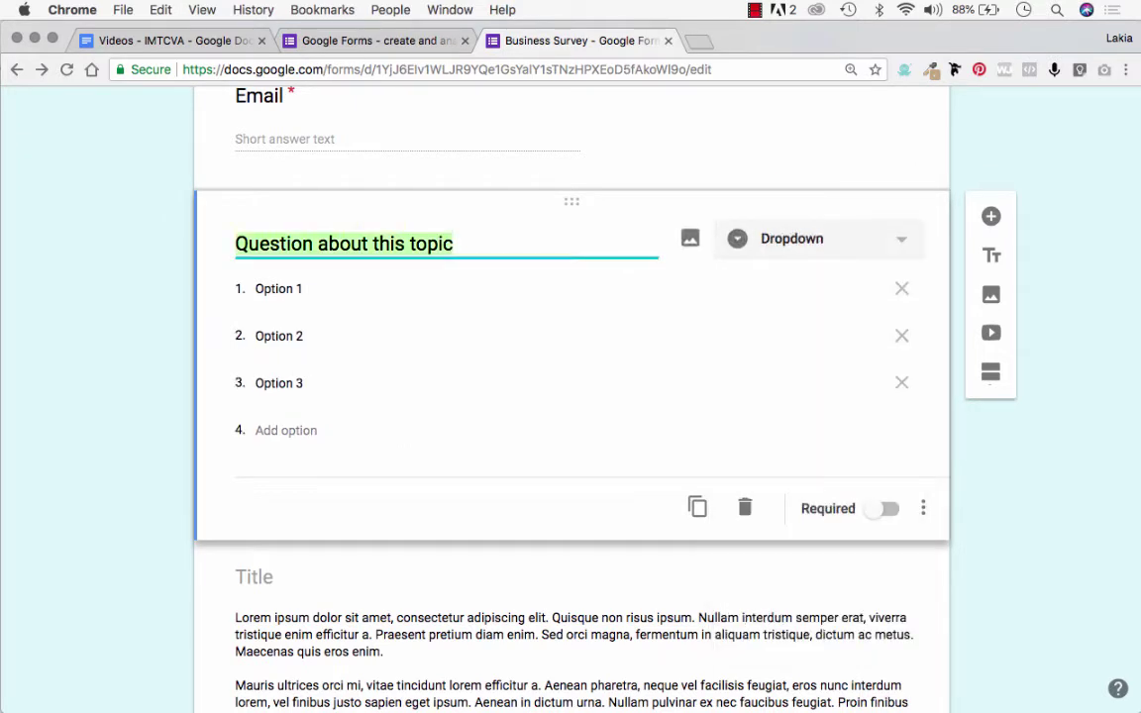
{"action": "type", "text": "How would you rate your overall satisfaction with us?"}
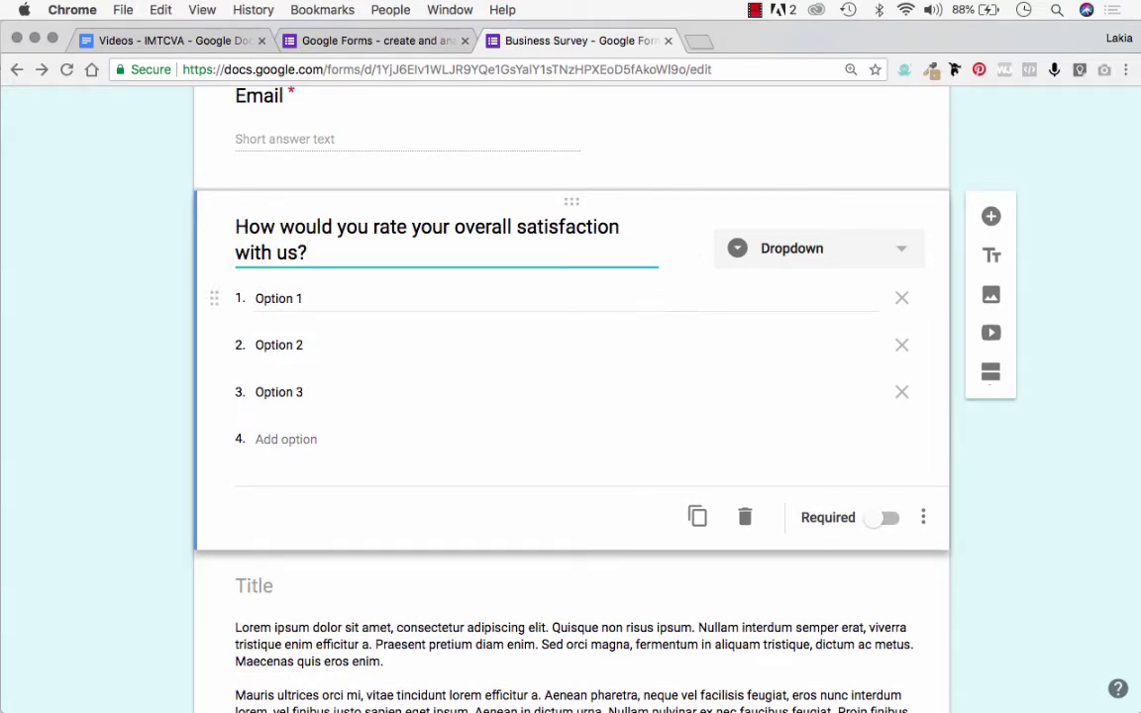
Fill in the satisfaction question's five options: Very satisfied, Satisfied, Neutral, Dissatisfied, and Very dissatisfied
{"action": "left_click", "coordinate": [566, 303]}
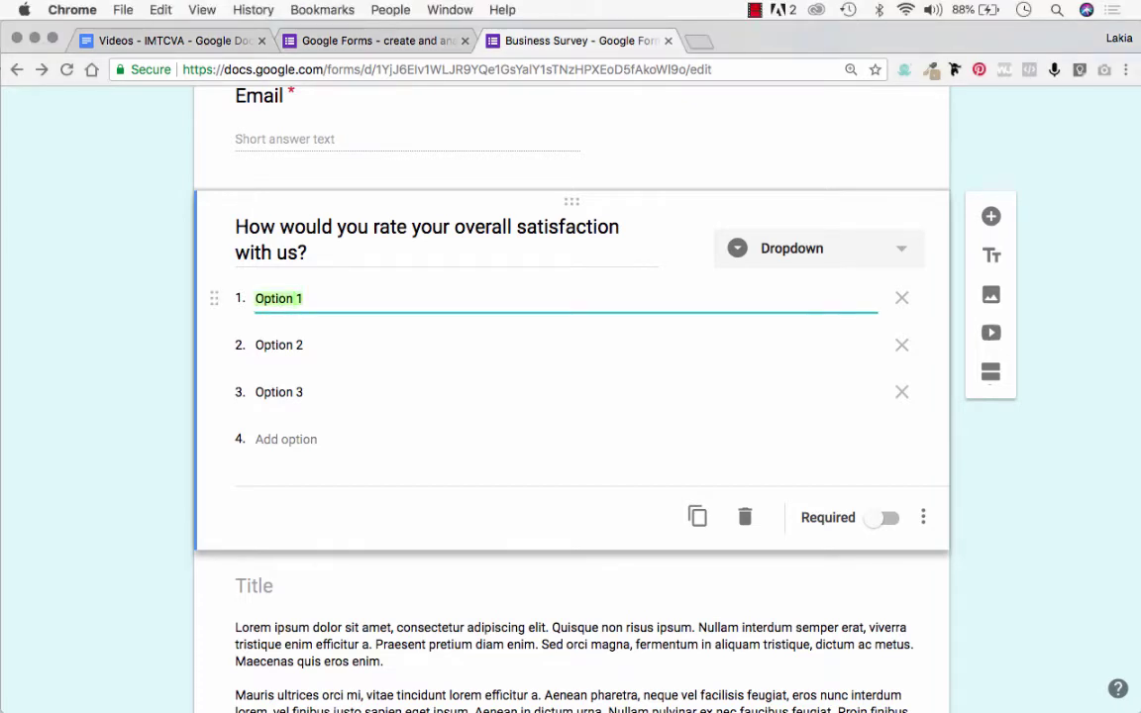
{"action": "type", "text": "Very satisfied"}
{"action": "key", "text": "Return"}
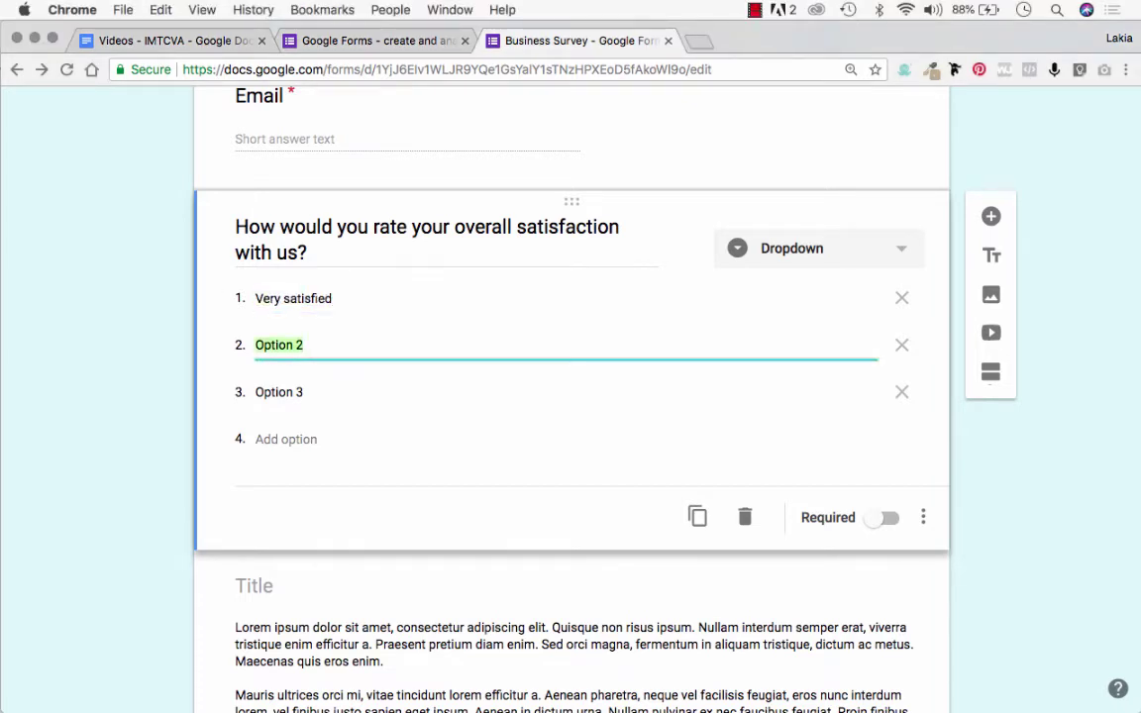
{"action": "type", "text": "Satisfied"}
{"action": "key", "text": "Return"}
{"action": "type", "text": "Neutral"}
{"action": "key", "text": "Return"}
{"action": "type", "text": "Dissatisfied"}
{"action": "key", "text": "Return"}
{"action": "type", "text": "Very dissatisfied"}
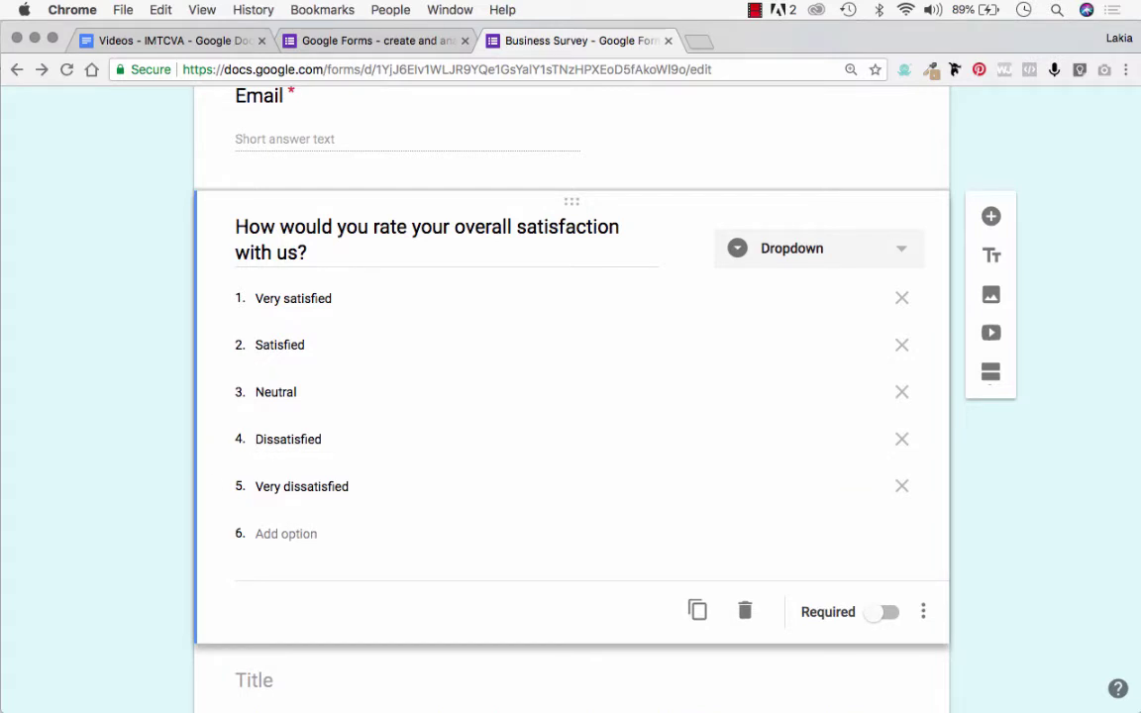
Make the overall satisfaction question required and leave its editing by selecting the Email question
{"action": "scroll", "coordinate": [446, 258], "scroll_direction": "down", "scroll_amount": 2}
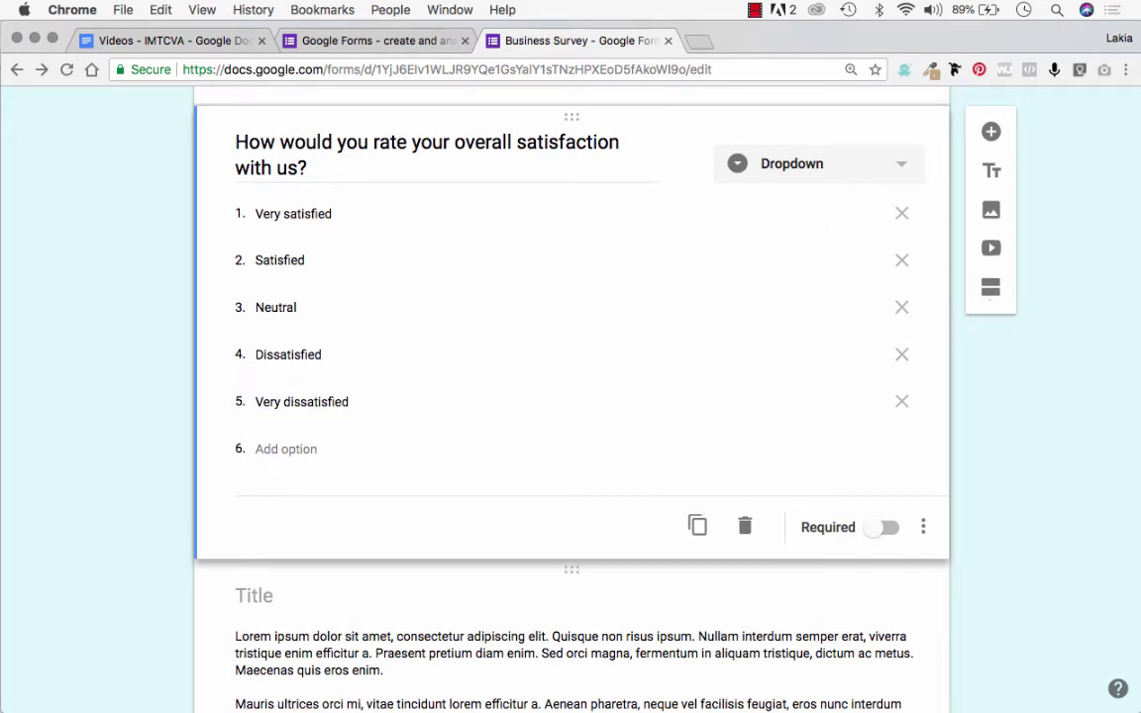
{"action": "scroll", "coordinate": [572, 396], "scroll_direction": "down", "scroll_amount": 5}
{"action": "scroll", "coordinate": [571, 396], "scroll_direction": "up", "scroll_amount": 6}
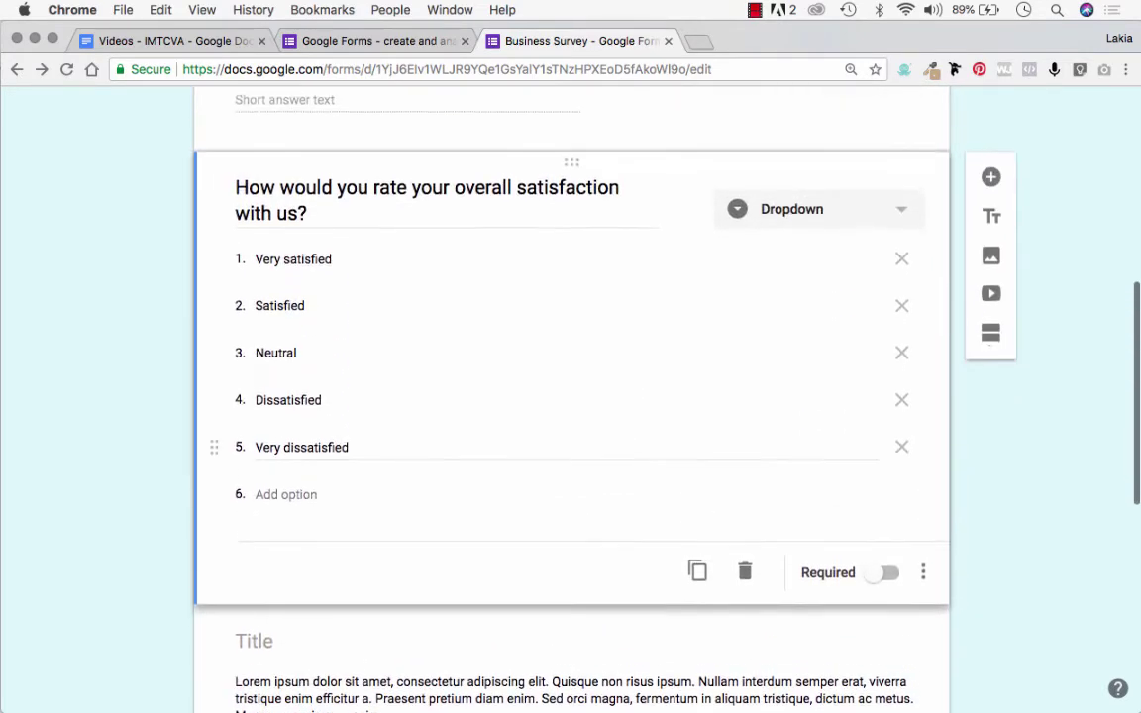
{"action": "scroll", "coordinate": [896, 456], "scroll_direction": "up", "scroll_amount": 8}
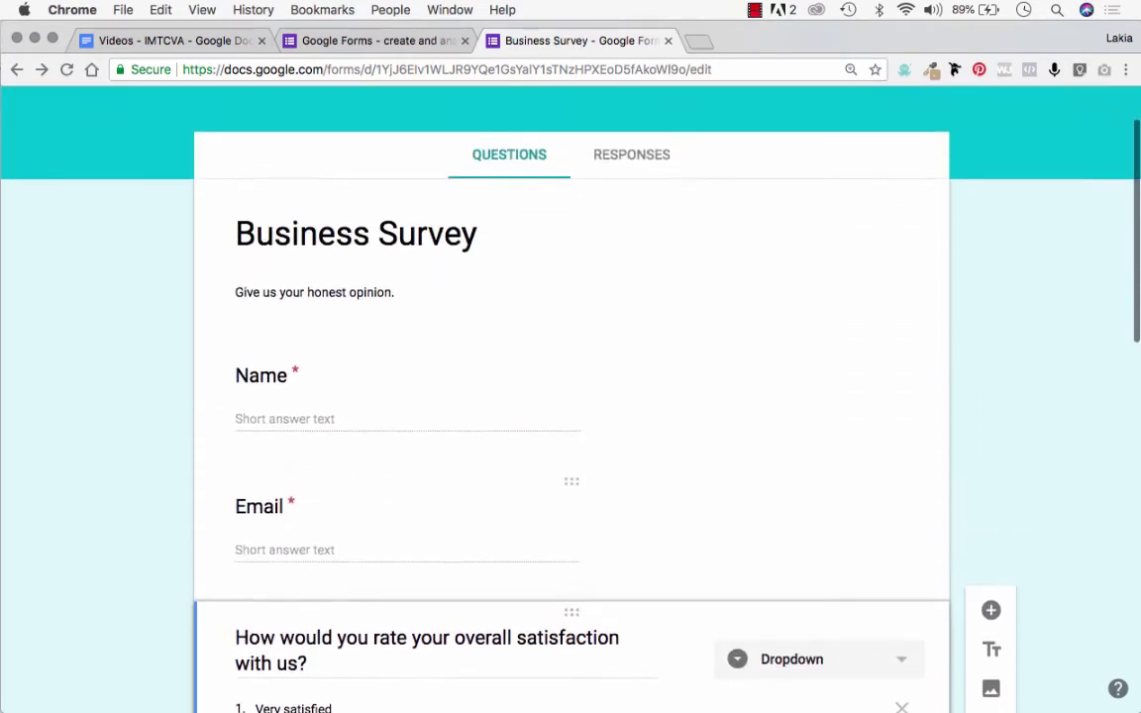
{"action": "scroll", "coordinate": [571, 456], "scroll_direction": "down", "scroll_amount": 8}
{"action": "left_click", "coordinate": [886, 526]}
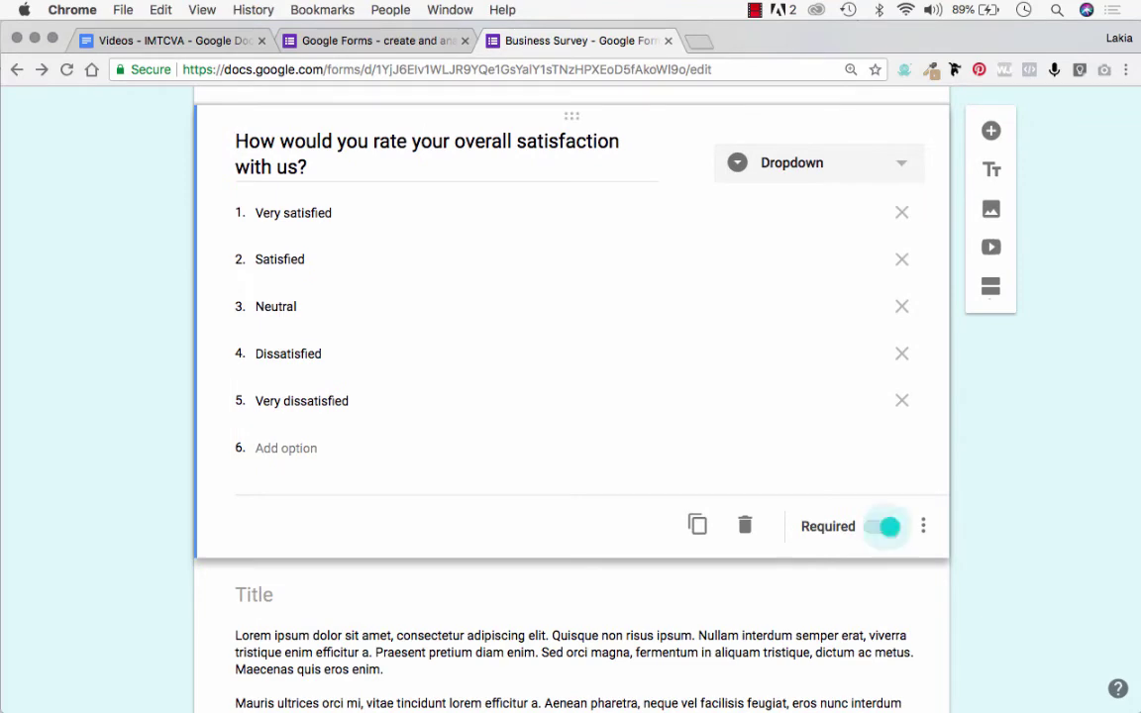
{"action": "scroll", "coordinate": [572, 396], "scroll_direction": "down", "scroll_amount": 1}
{"action": "scroll", "coordinate": [571, 397], "scroll_direction": "up", "scroll_amount": 3}
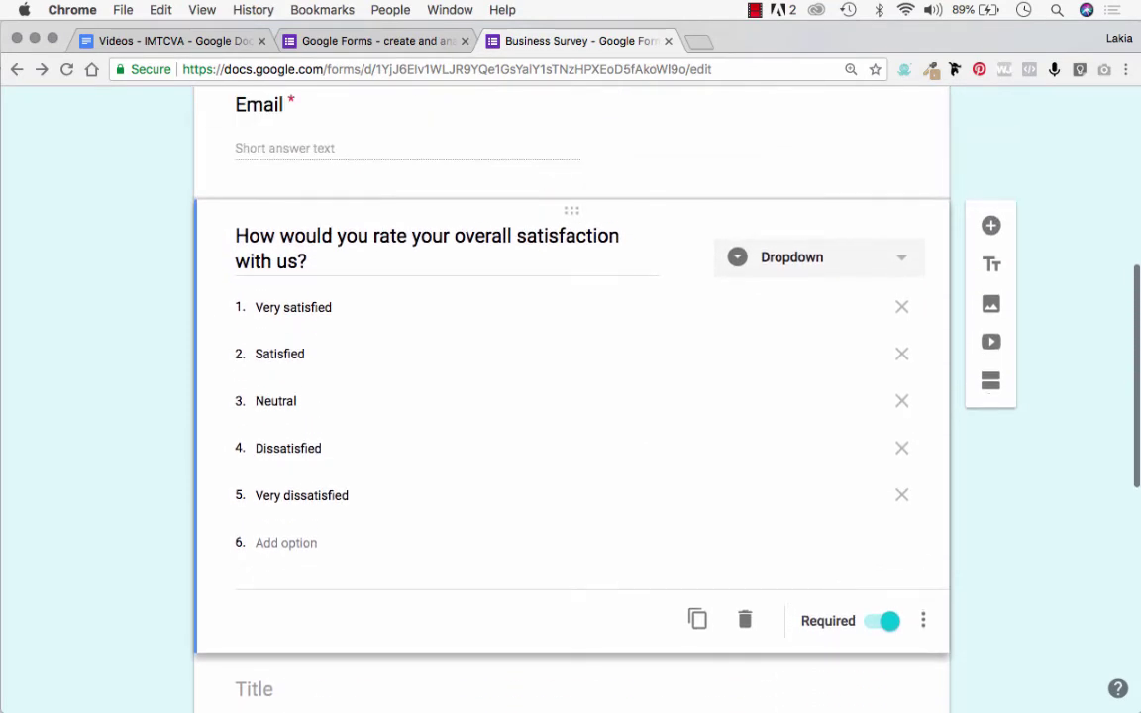
{"action": "left_click", "coordinate": [258, 107]}
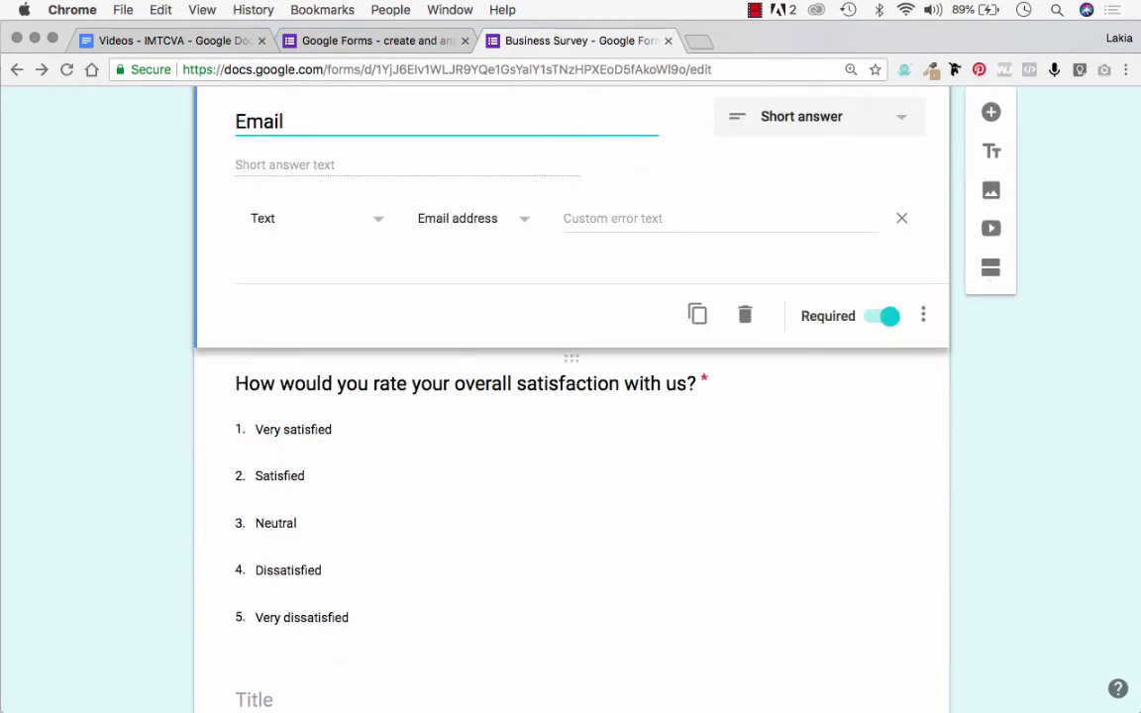
Duplicate the overall satisfaction question and title the copy "How likely are you to recommend our products/service to others?"
{"action": "scroll", "coordinate": [572, 396], "scroll_direction": "down", "scroll_amount": 5}
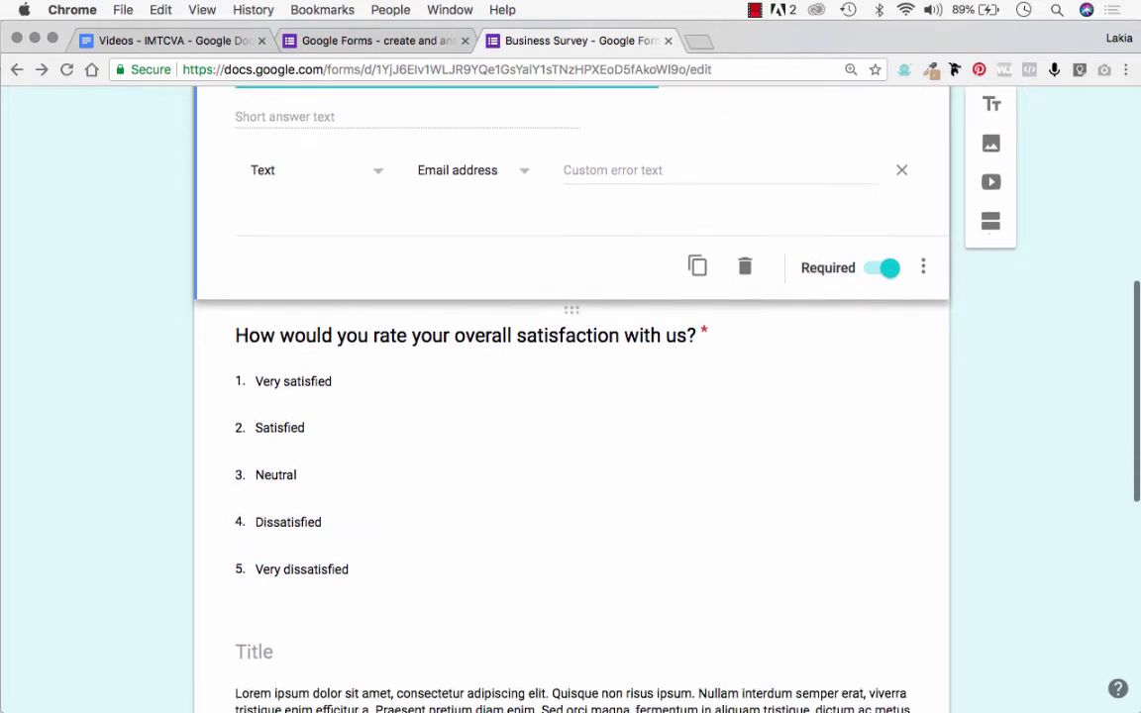
{"action": "scroll", "coordinate": [572, 397], "scroll_direction": "down", "scroll_amount": 2}
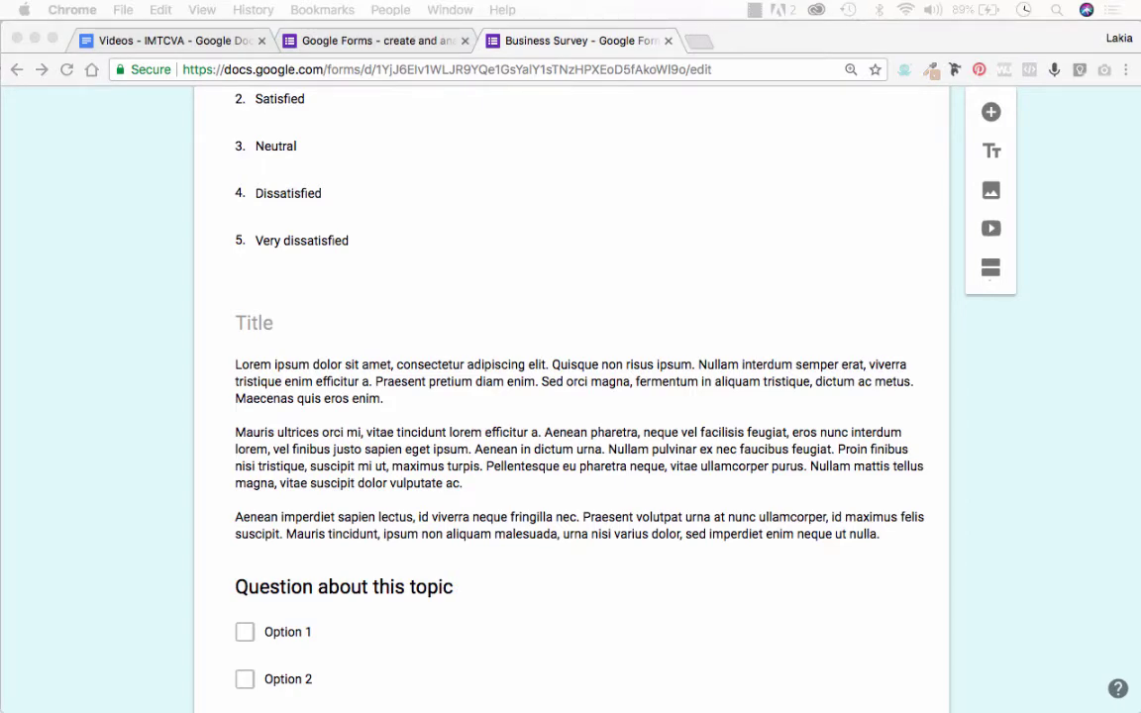
{"action": "scroll", "coordinate": [571, 396], "scroll_direction": "up", "scroll_amount": 5}
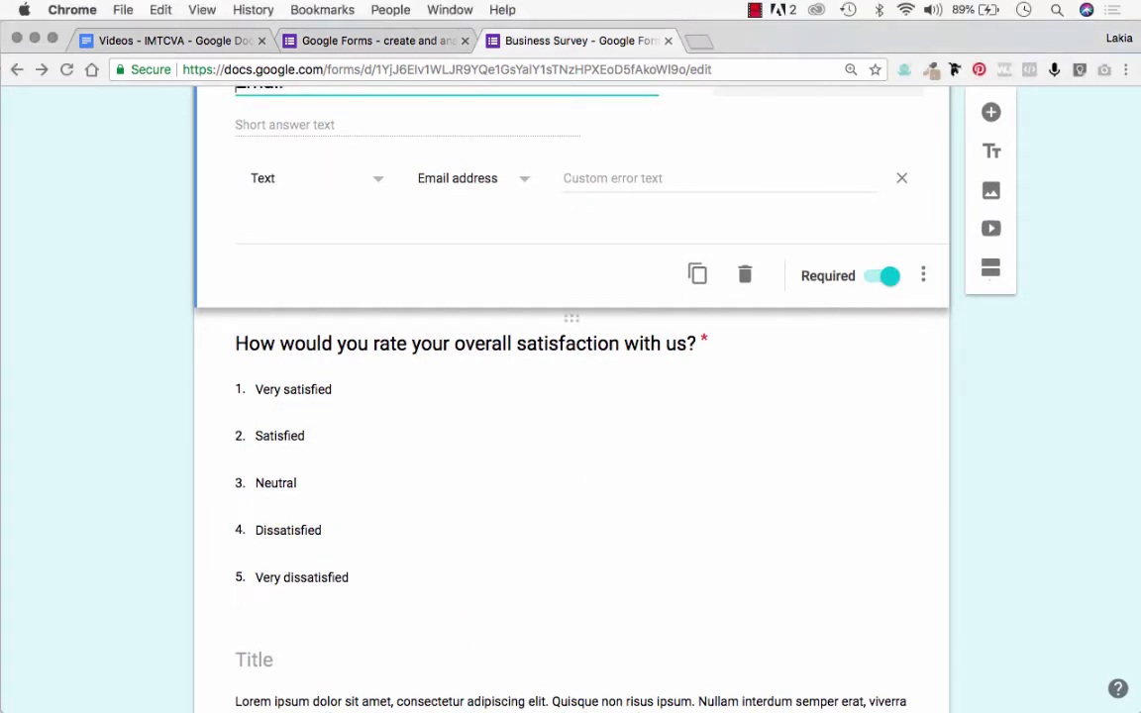
{"action": "left_click", "coordinate": [294, 391]}
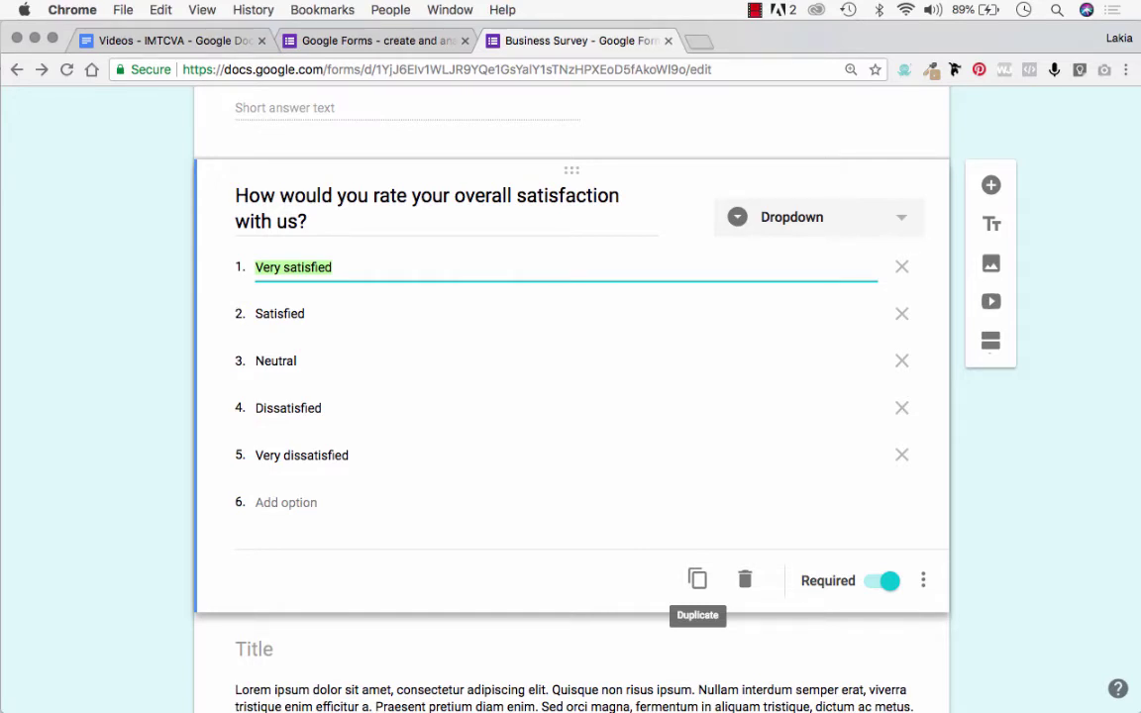
{"action": "left_click", "coordinate": [697, 579]}
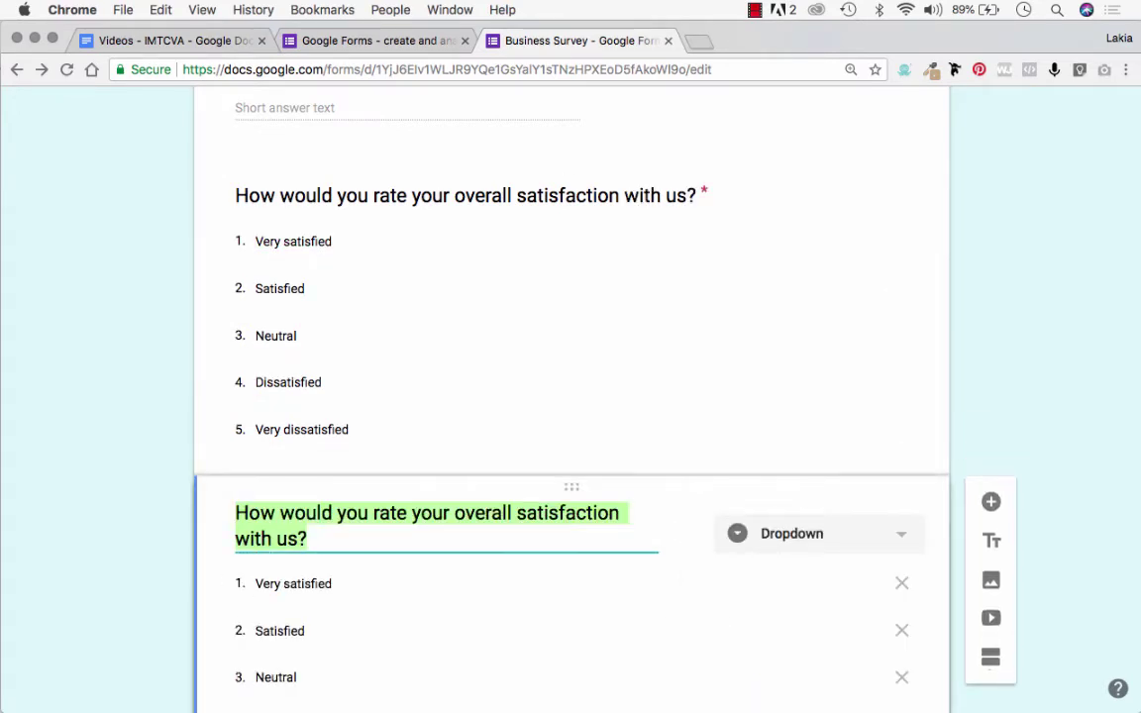
{"action": "type", "text": "How likely are you to recommend our products/service to others?"}
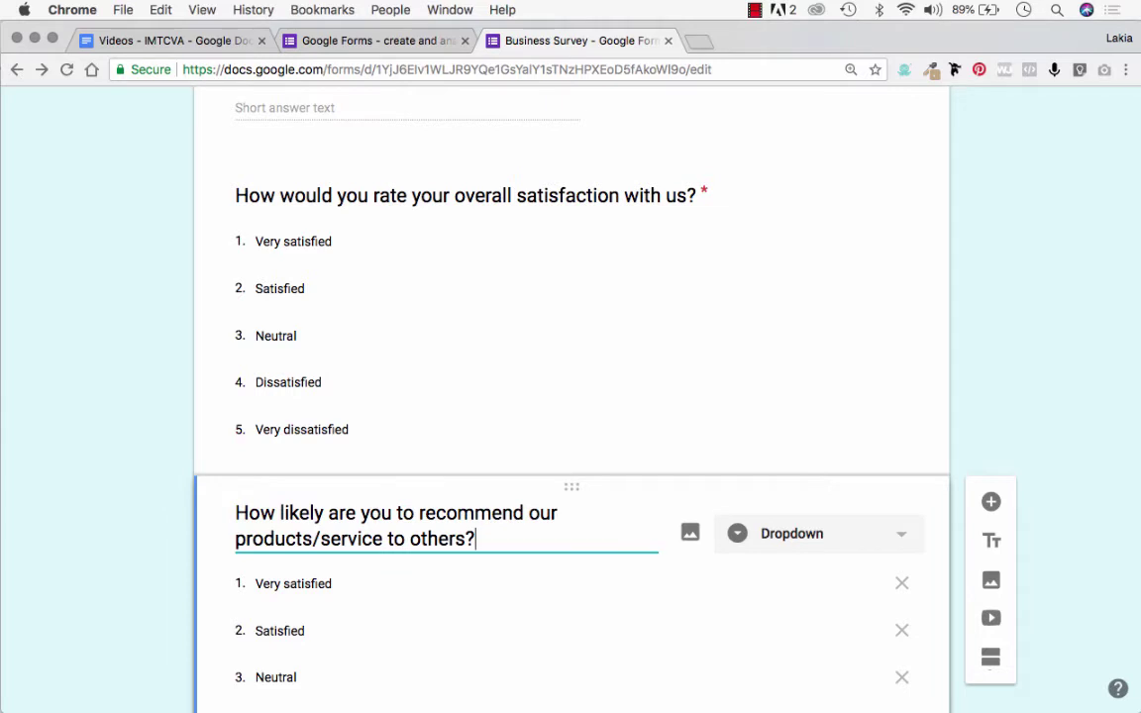
Replace the recommendation question's options with Very likely, Likely, Neutral, Unlikely, and Very unlikely
{"action": "scroll", "coordinate": [572, 446], "scroll_direction": "down", "scroll_amount": 3}
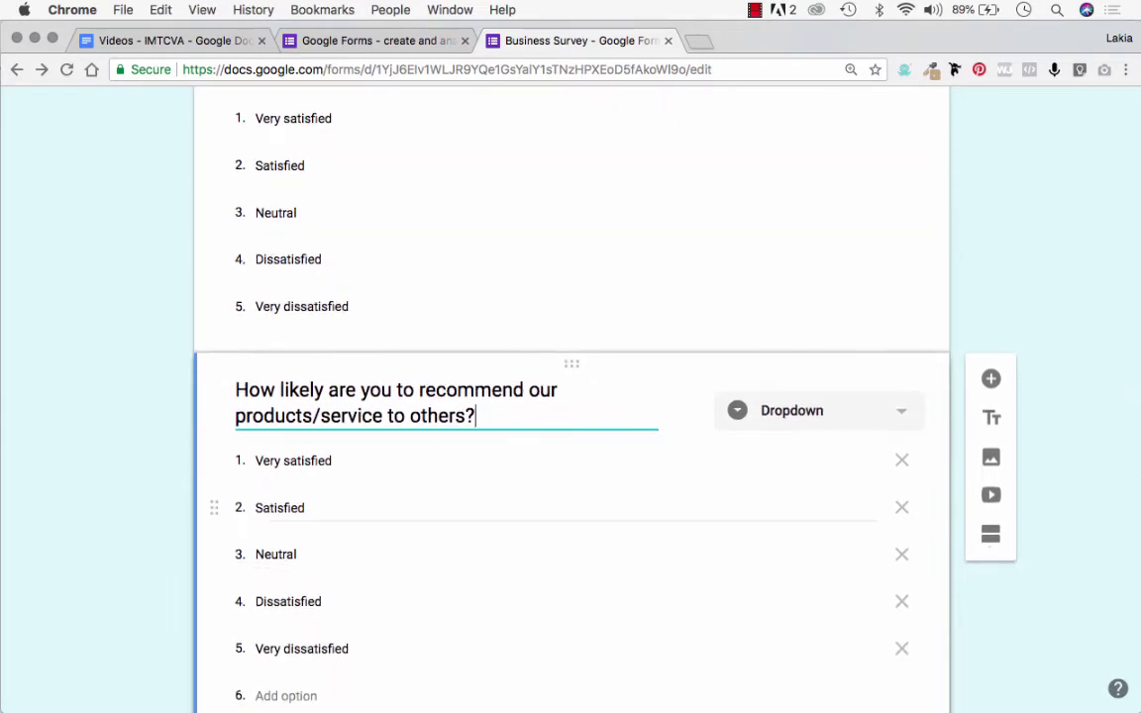
{"action": "scroll", "coordinate": [572, 507], "scroll_direction": "down", "scroll_amount": 2}
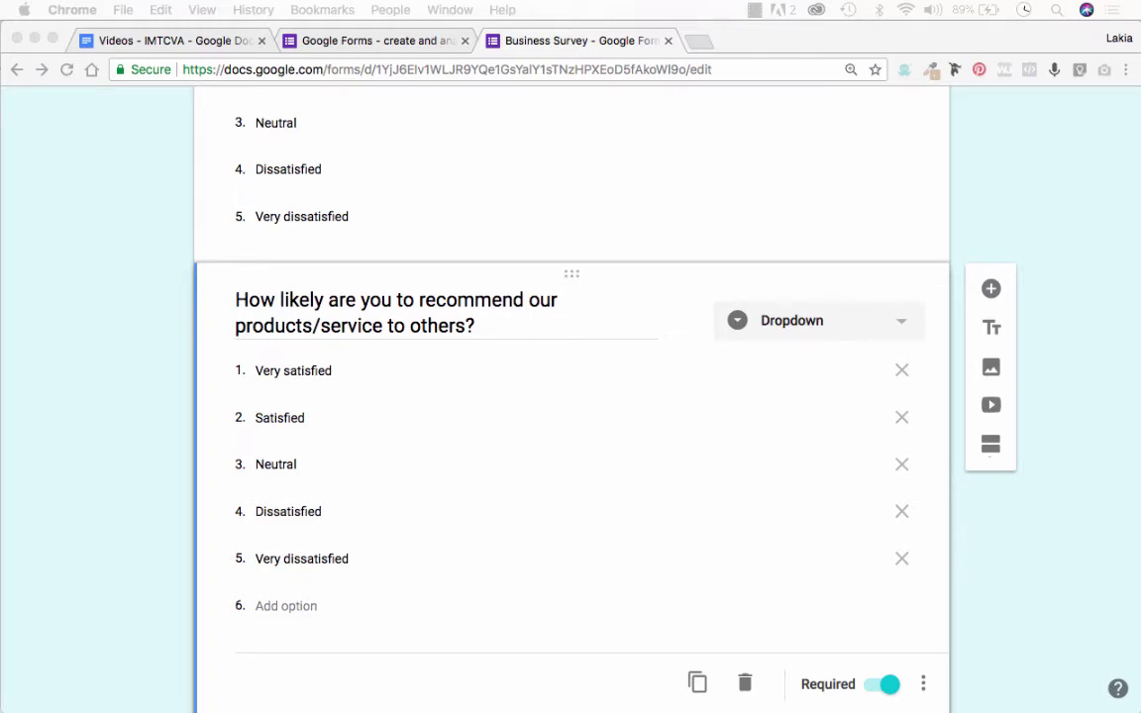
{"action": "left_click", "coordinate": [293, 371]}
{"action": "type", "text": "Very likely"}
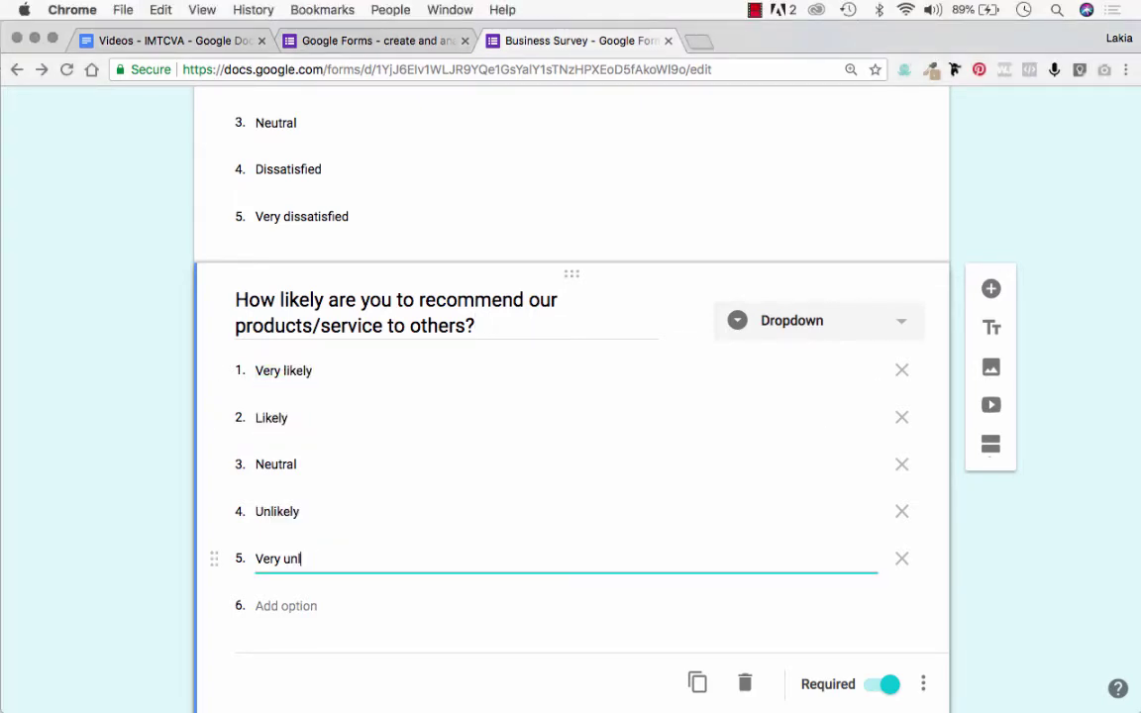
{"action": "type", "text": "ikely"}
{"action": "key", "text": "Tab"}
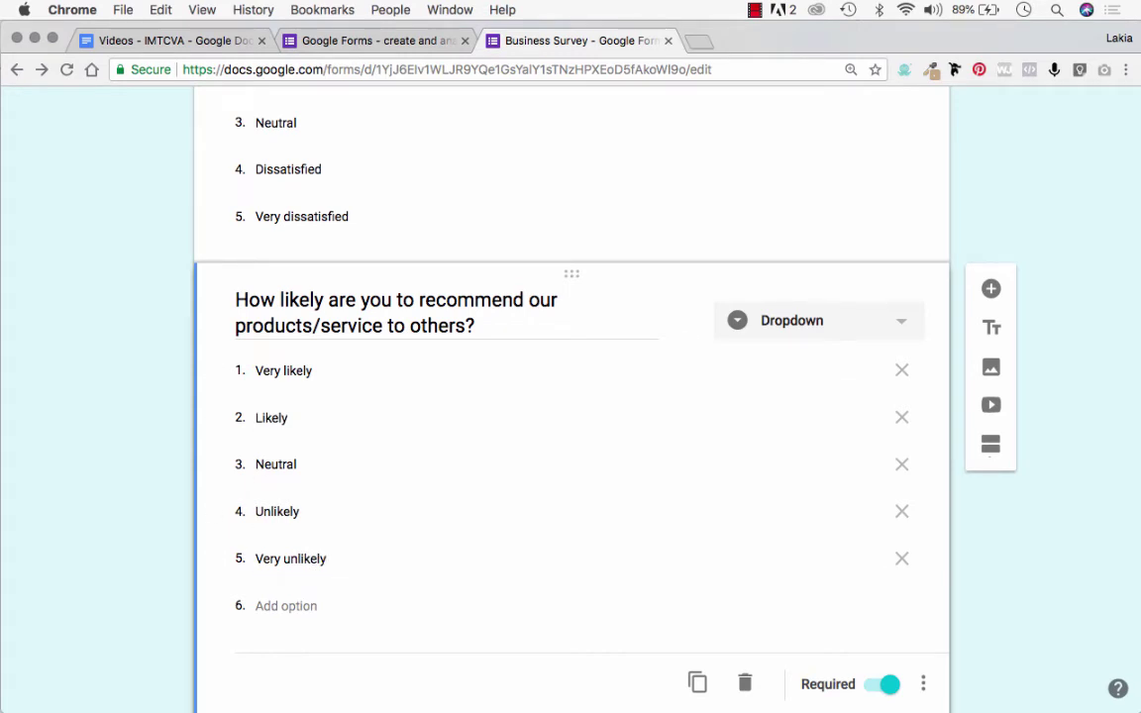
Change the recommendation question's answer type from Dropdown to Multiple choice
{"action": "scroll", "coordinate": [570, 396], "scroll_direction": "up", "scroll_amount": 3}
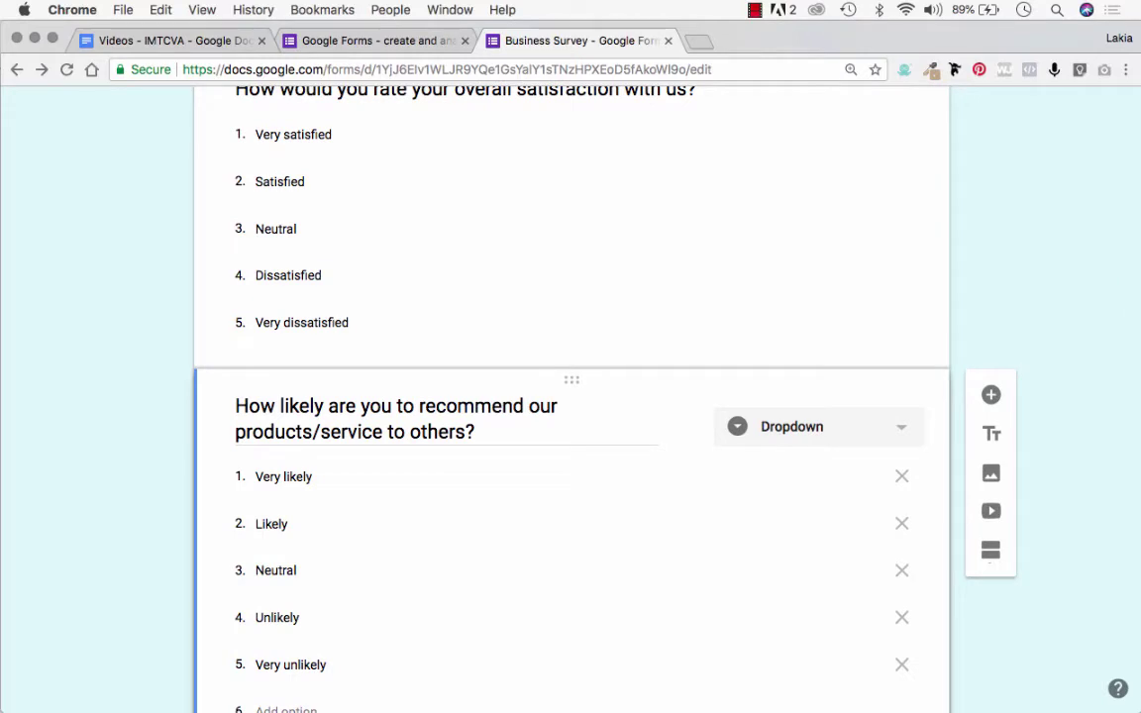
{"action": "scroll", "coordinate": [570, 396], "scroll_direction": "up", "scroll_amount": 2}
{"action": "scroll", "coordinate": [571, 396], "scroll_direction": "down", "scroll_amount": 5}
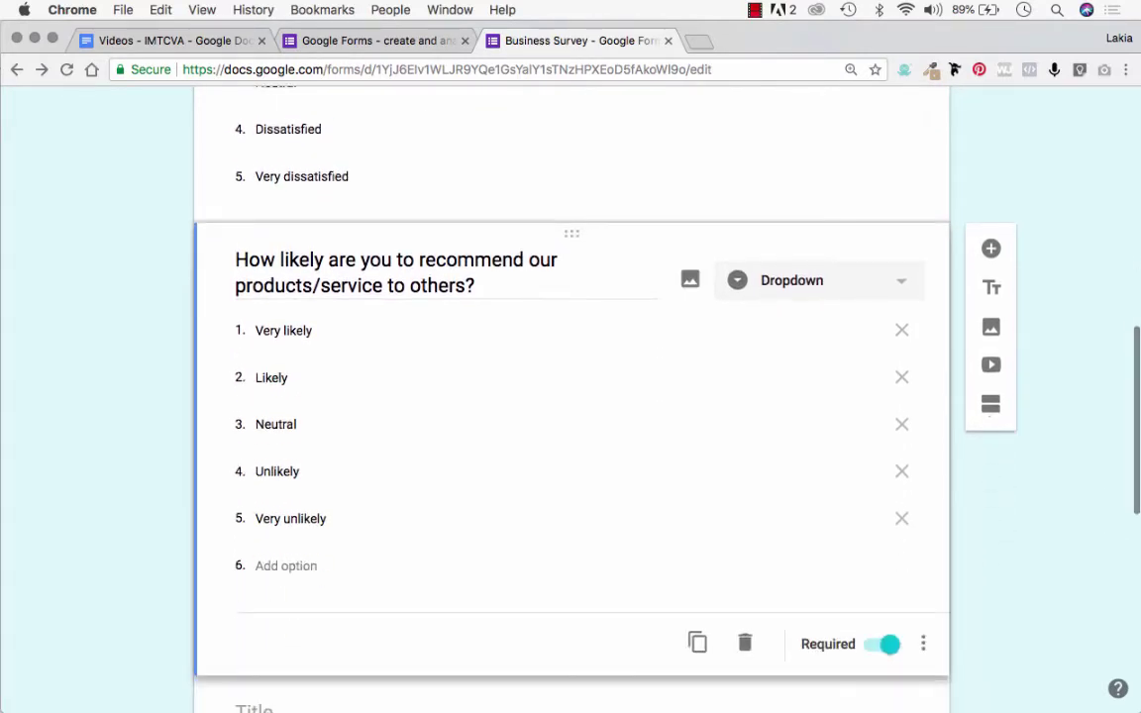
{"action": "left_click", "coordinate": [819, 281]}
{"action": "left_click", "coordinate": [840, 237]}
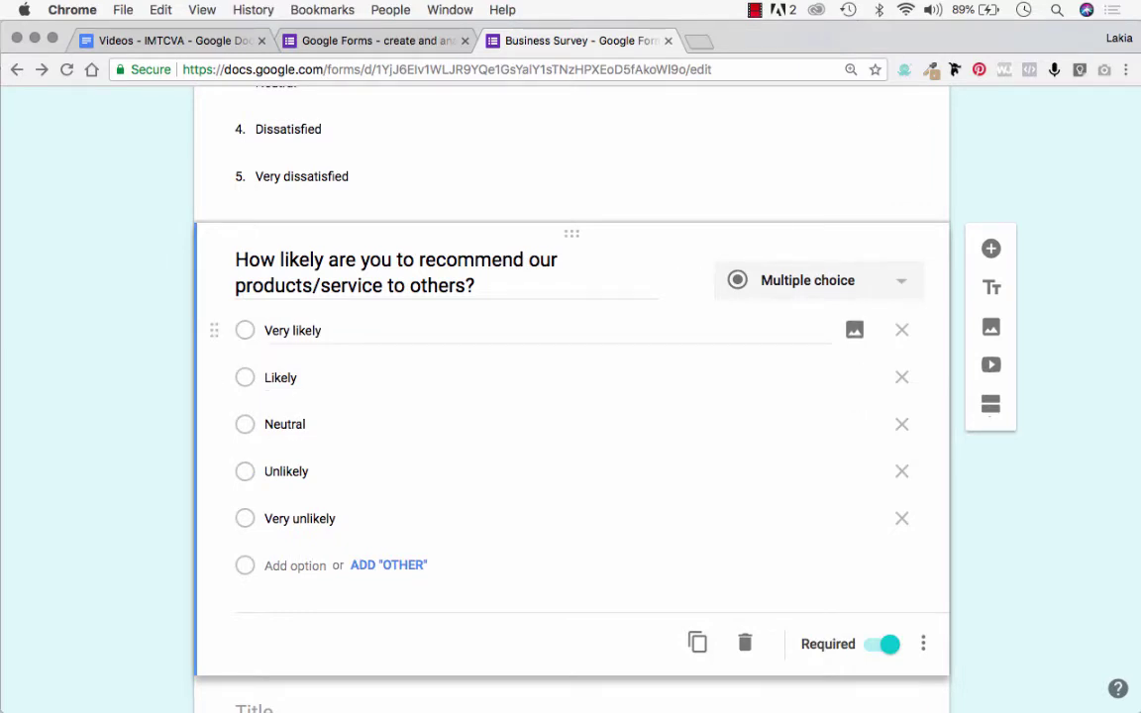
{"action": "left_click", "coordinate": [292, 330]}
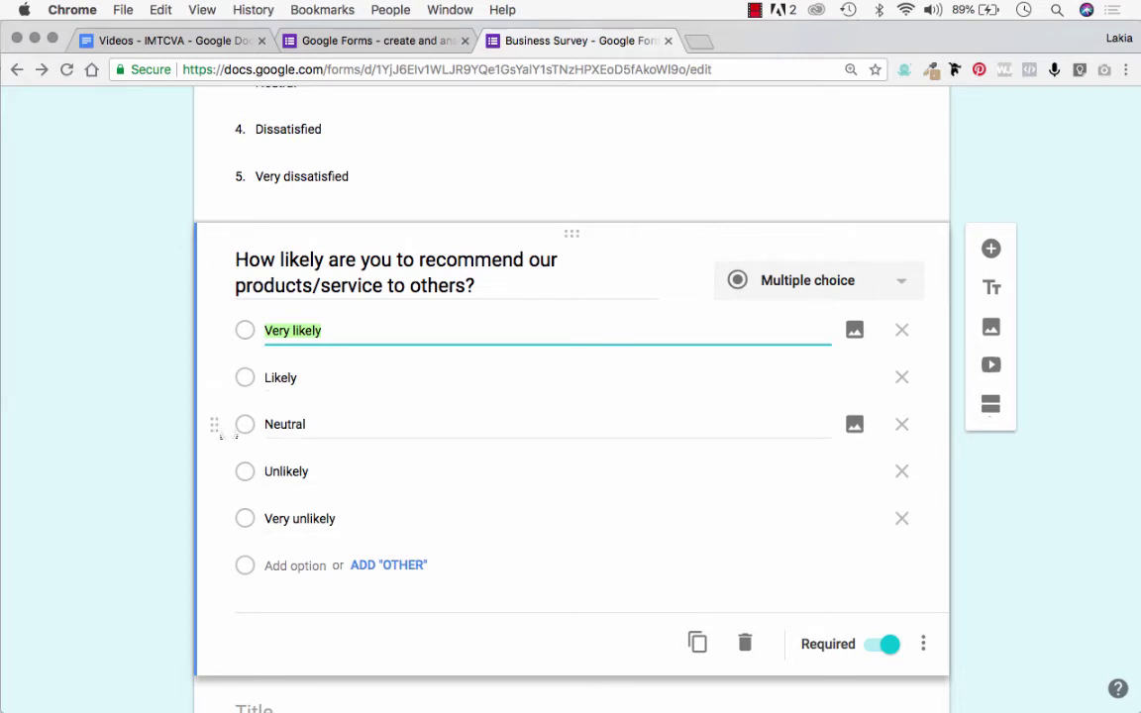
{"action": "mouse_move", "coordinate": [214, 428]}
{"action": "left_mouse_down"}
{"action": "mouse_move", "coordinate": [214, 517]}
{"action": "mouse_move", "coordinate": [214, 411]}
{"action": "mouse_move", "coordinate": [214, 425]}
{"action": "left_mouse_up"}
{"action": "scroll", "coordinate": [570, 396], "scroll_direction": "down", "scroll_amount": 1}
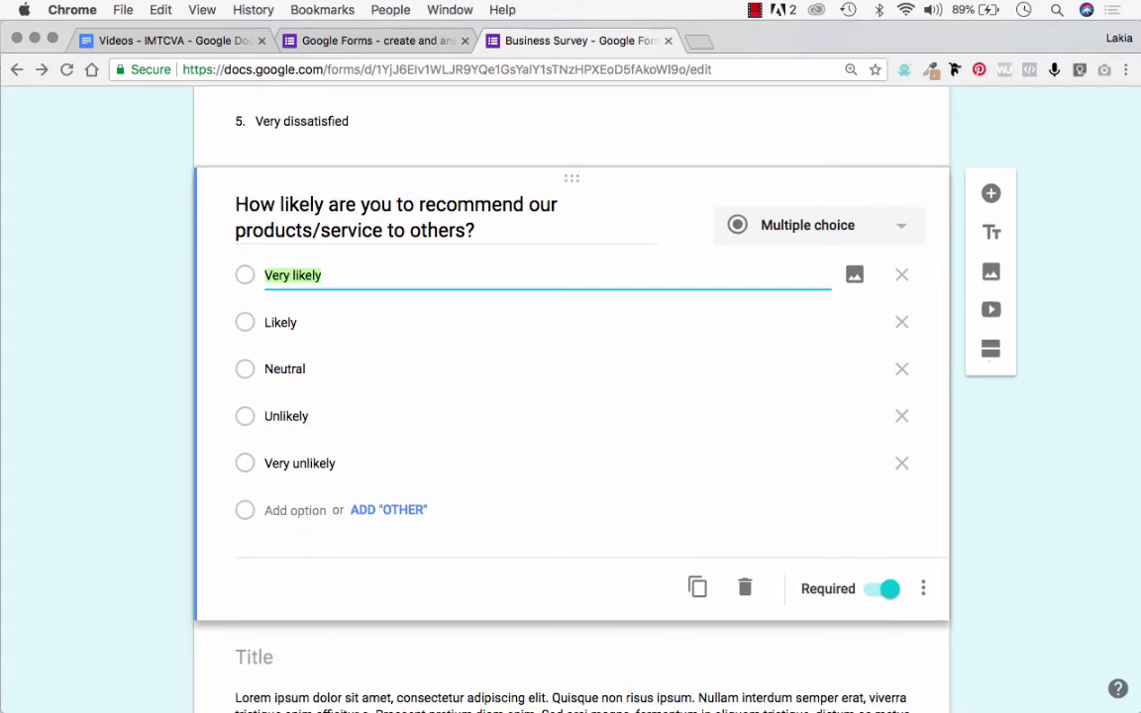
{"action": "scroll", "coordinate": [571, 396], "scroll_direction": "down", "scroll_amount": 1}
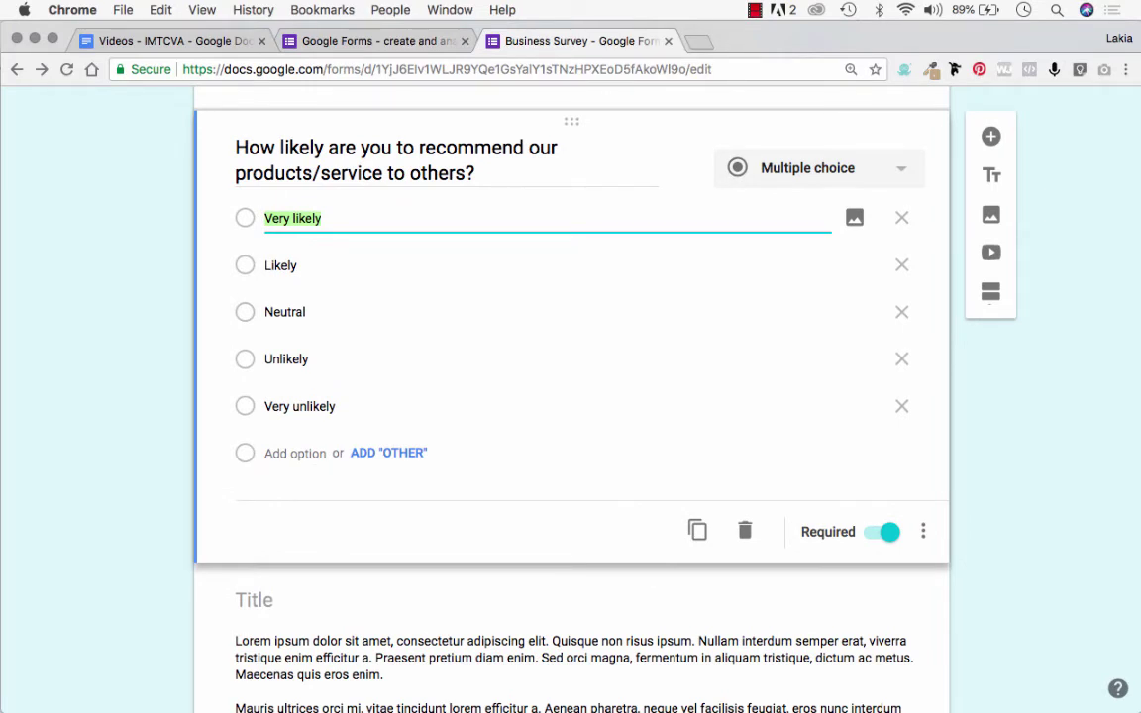
{"action": "left_click", "coordinate": [594, 475]}
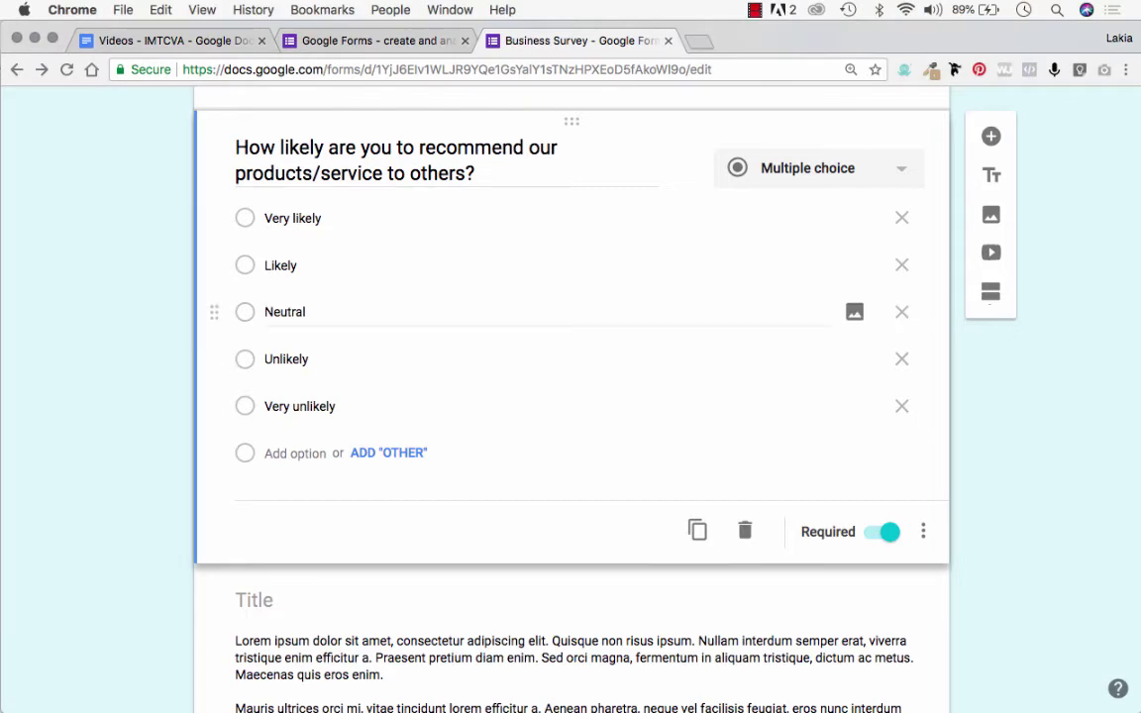
Delete the untitled title-and-description block with placeholder text below the recommendation question
{"action": "scroll", "coordinate": [572, 357], "scroll_direction": "down", "scroll_amount": 1}
{"action": "scroll", "coordinate": [571, 397], "scroll_direction": "down", "scroll_amount": 5}
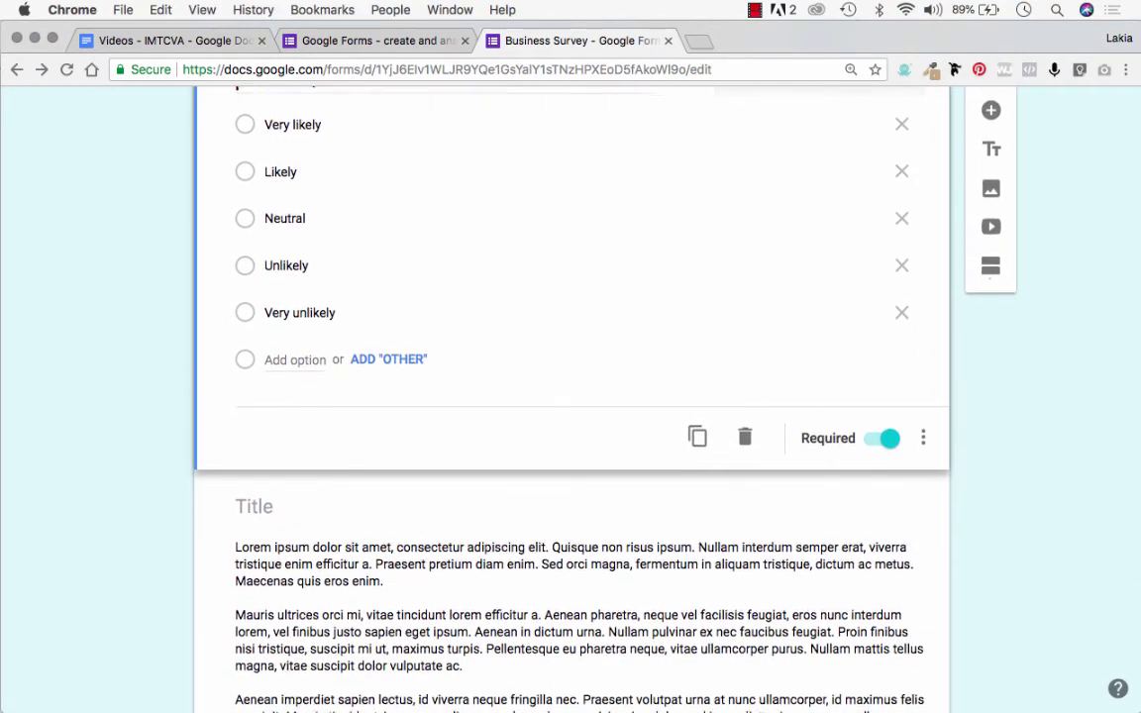
{"action": "left_click", "coordinate": [572, 446]}
{"action": "scroll", "coordinate": [571, 397], "scroll_direction": "up", "scroll_amount": 2}
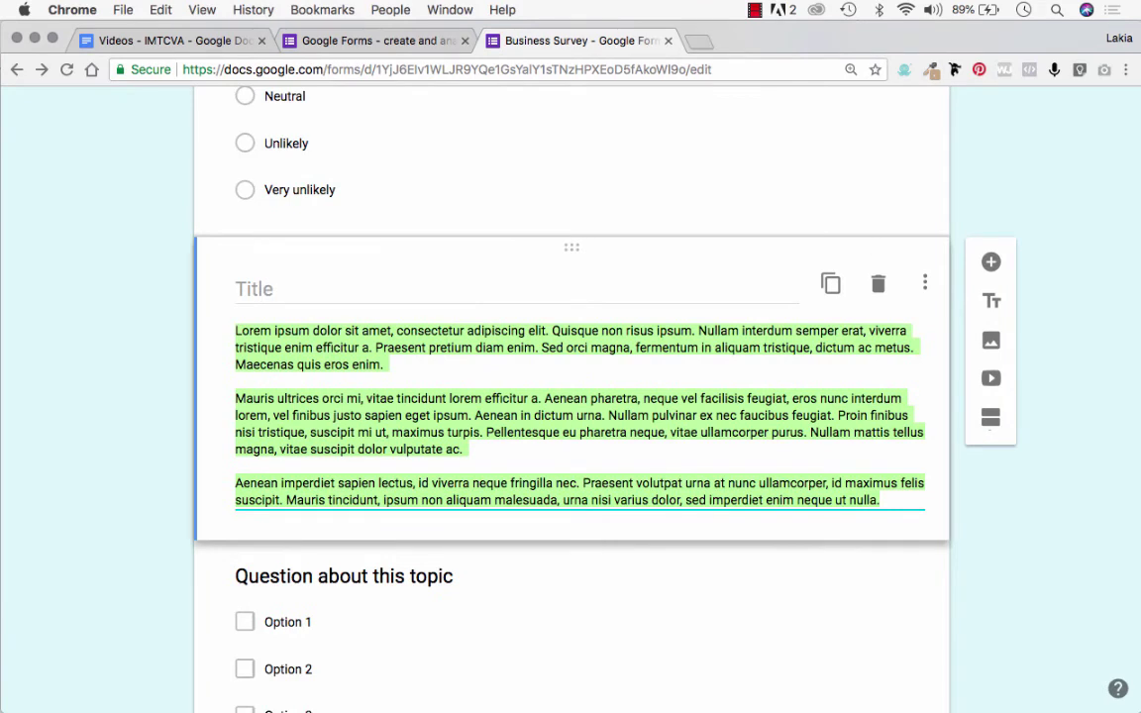
{"action": "left_click", "coordinate": [925, 284]}
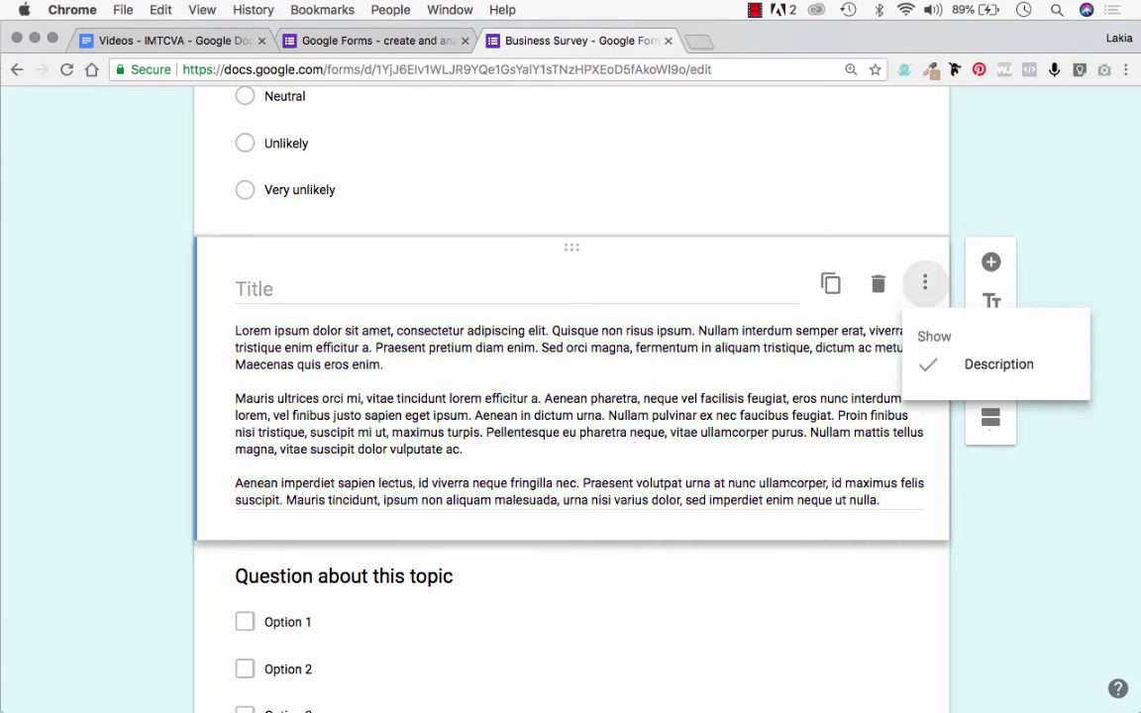
{"action": "left_click", "coordinate": [779, 555]}
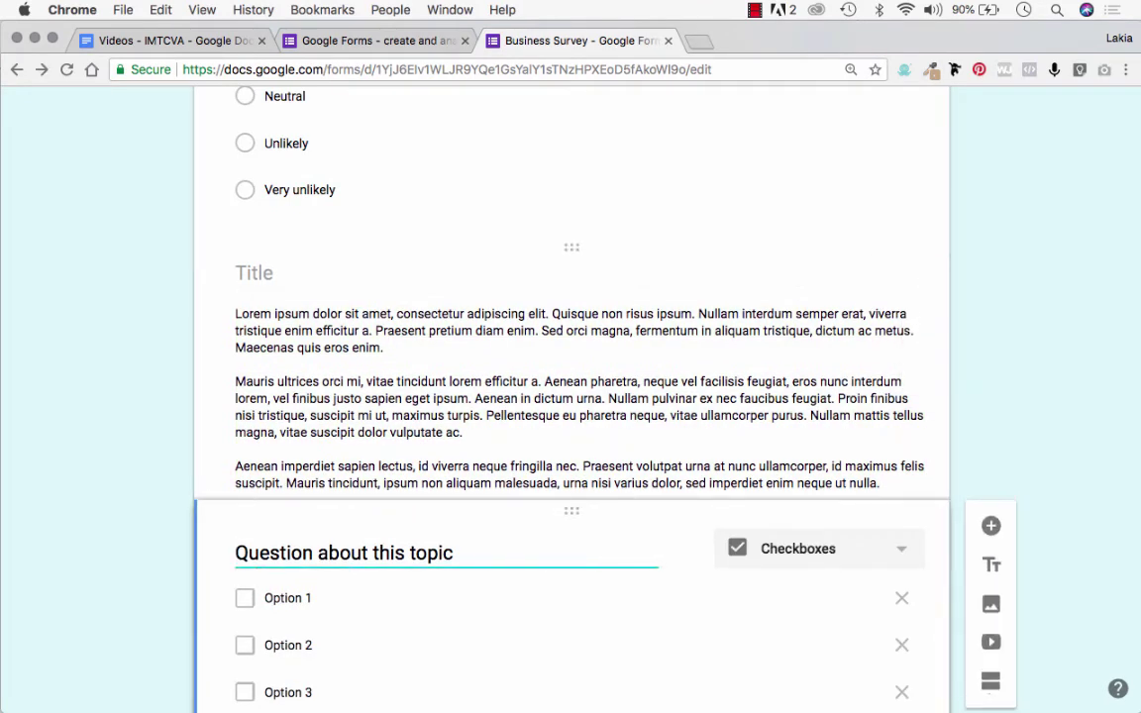
{"action": "left_click", "coordinate": [852, 327]}
{"action": "left_click", "coordinate": [878, 284]}
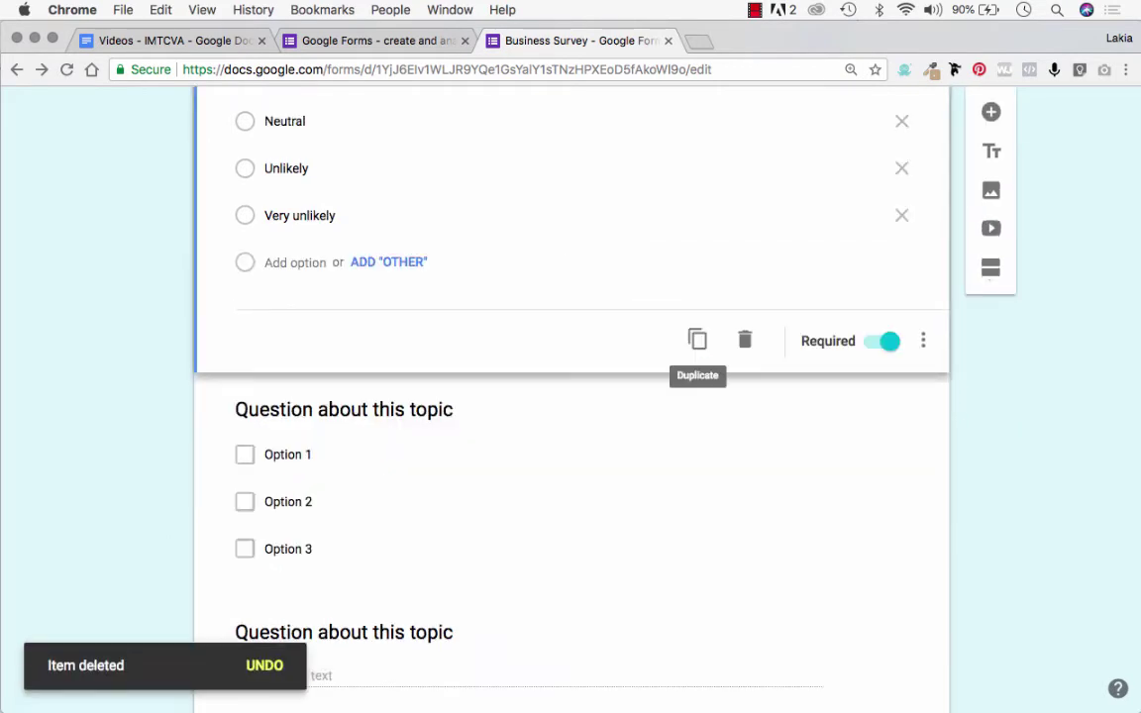
Add a required Paragraph question after the recommendation question, titled "Please suggest how we can improve our products/services to better serve you."
{"action": "scroll", "coordinate": [695, 337], "scroll_direction": "up", "scroll_amount": 2}
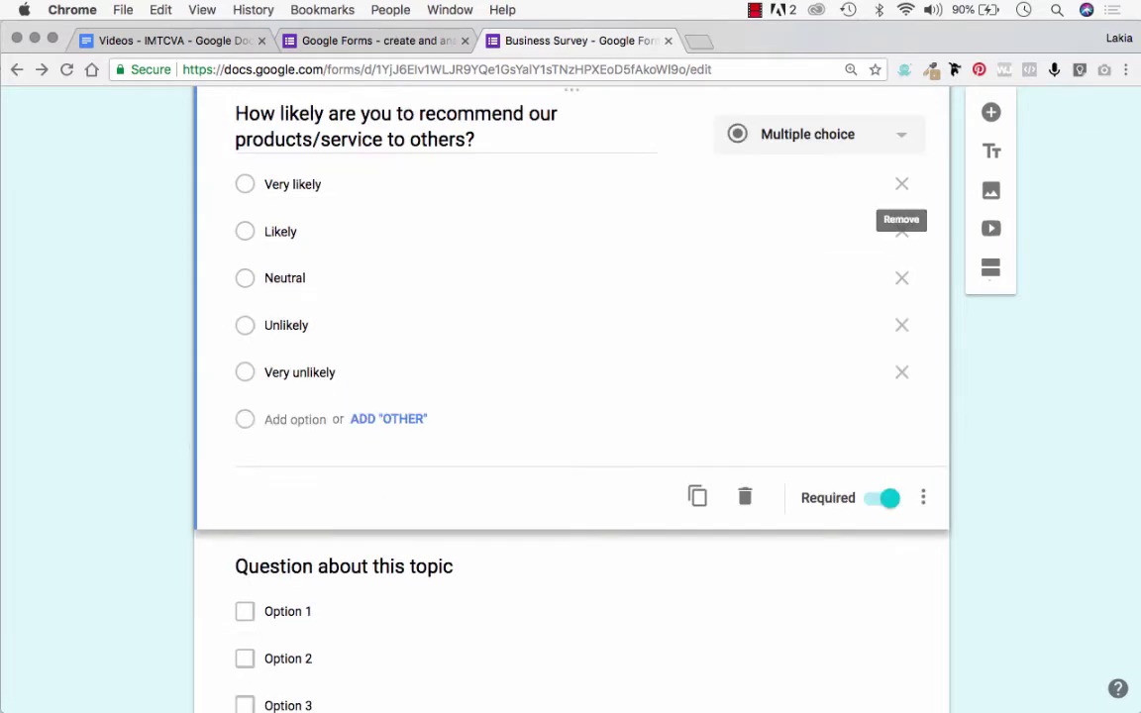
{"action": "left_click", "coordinate": [991, 112]}
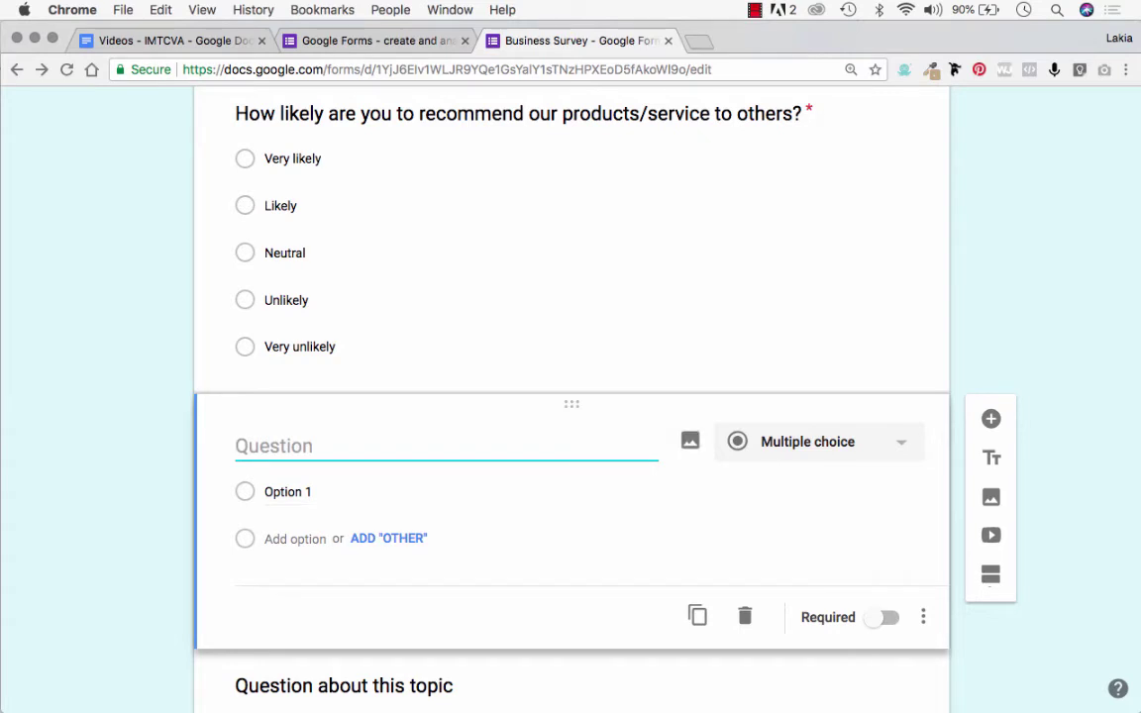
{"action": "type", "text": "Please suggest how we can improve our products/services to better serve you."}
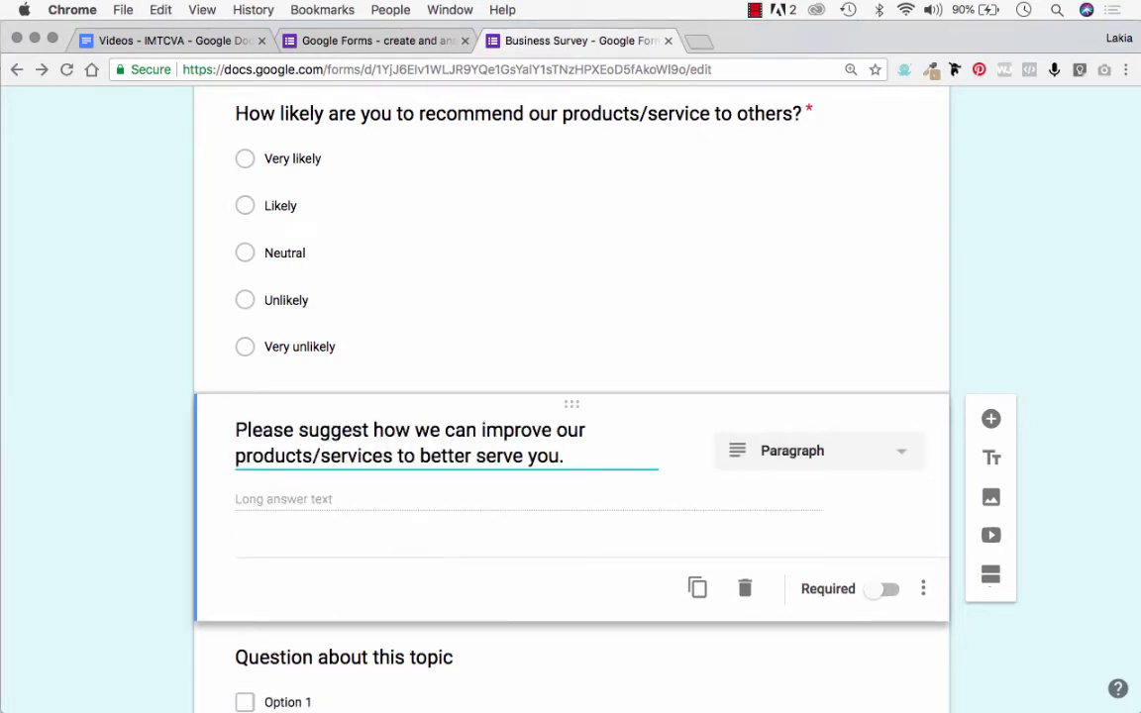
{"action": "left_click", "coordinate": [819, 451]}
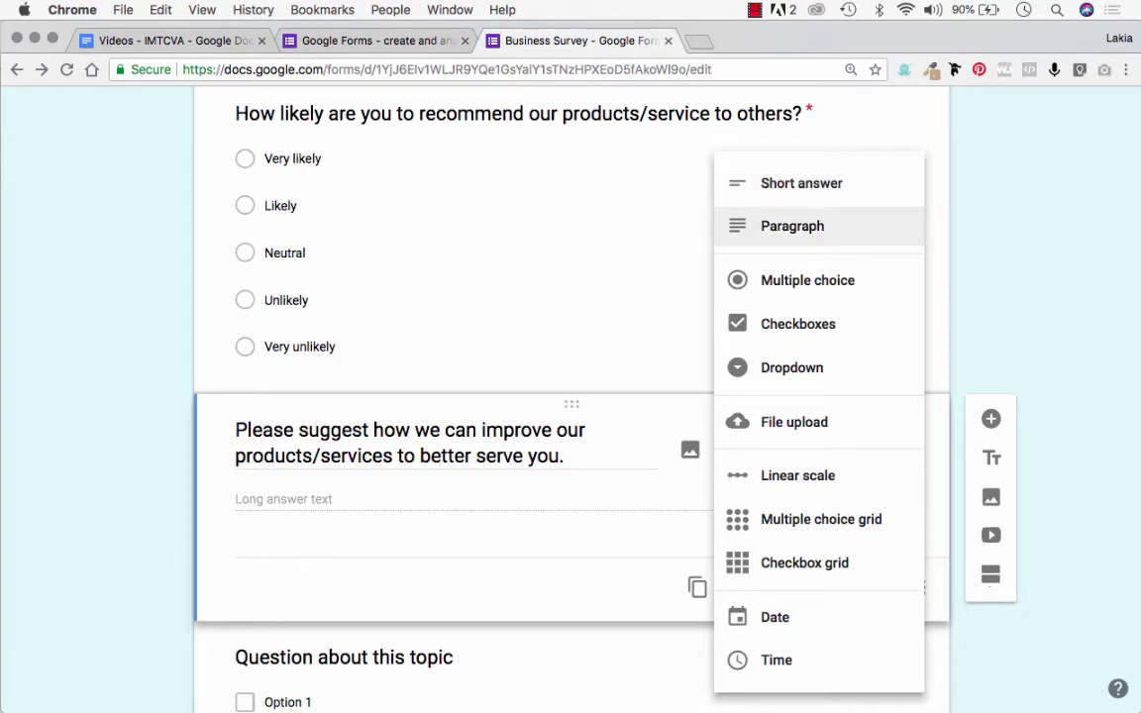
{"action": "key", "text": "Return"}
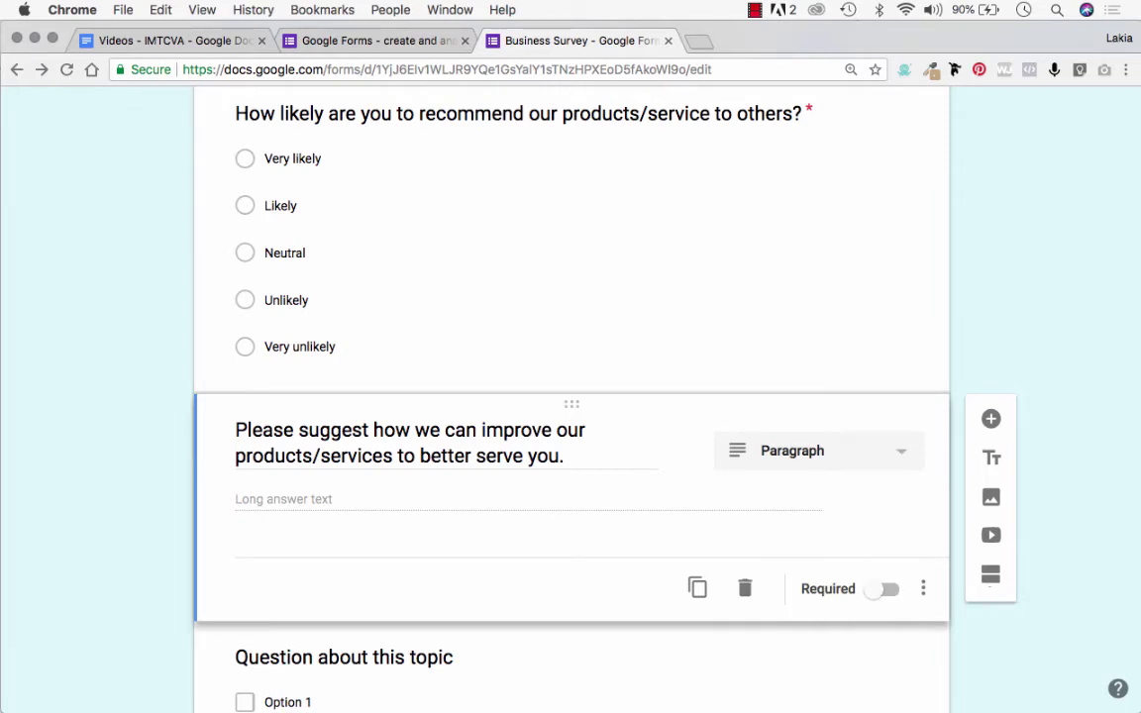
{"action": "left_click", "coordinate": [882, 589]}
{"action": "left_click_drag", "start_coordinate": [571, 406], "coordinate": [571, 623]}
Delete the two remaining "Question about this topic" placeholder questions at the end of the form
{"action": "scroll", "coordinate": [572, 397], "scroll_direction": "down", "scroll_amount": 5}
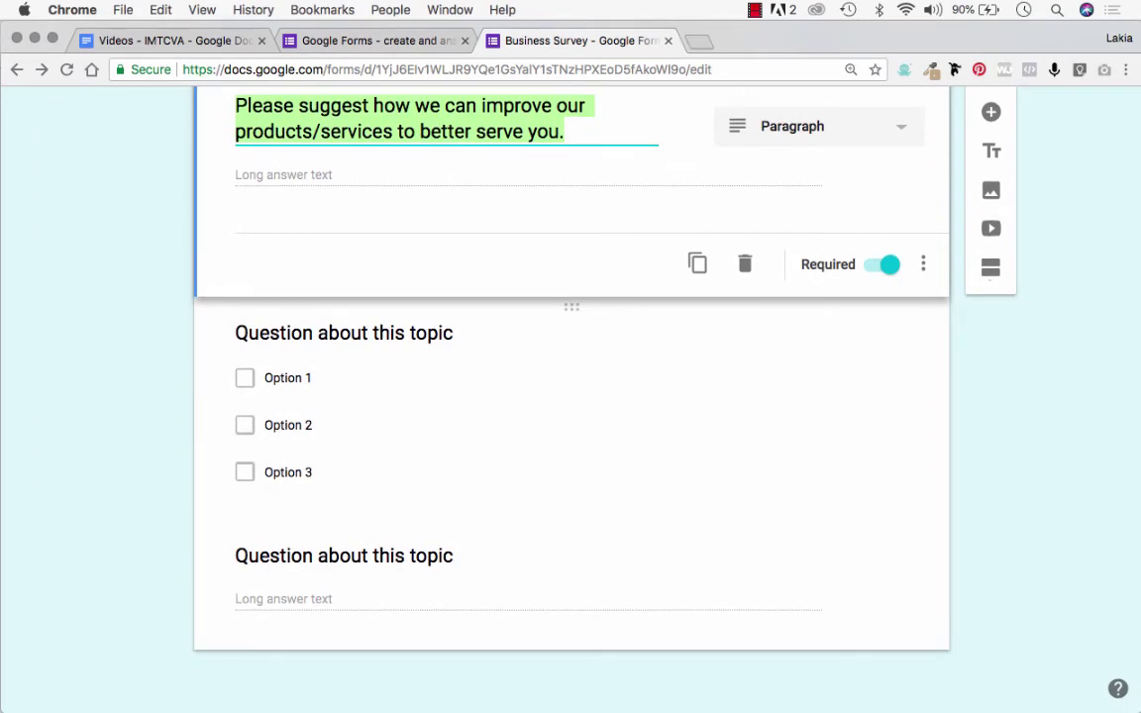
{"action": "left_click", "coordinate": [872, 376]}
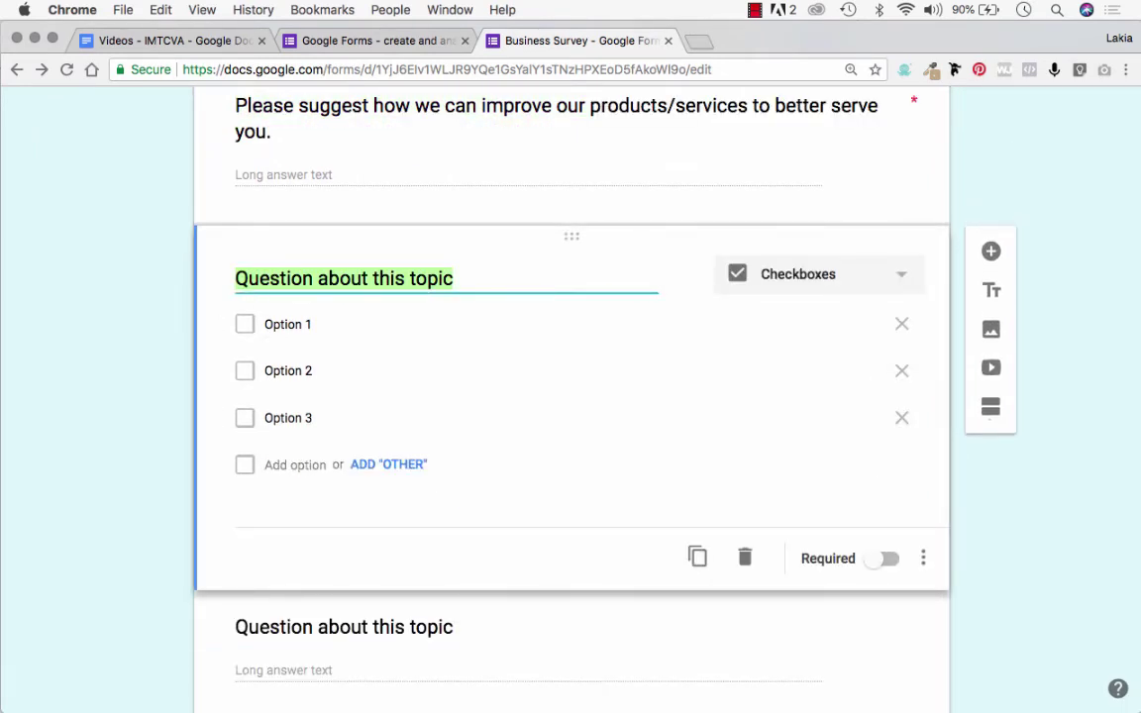
{"action": "left_click", "coordinate": [744, 555]}
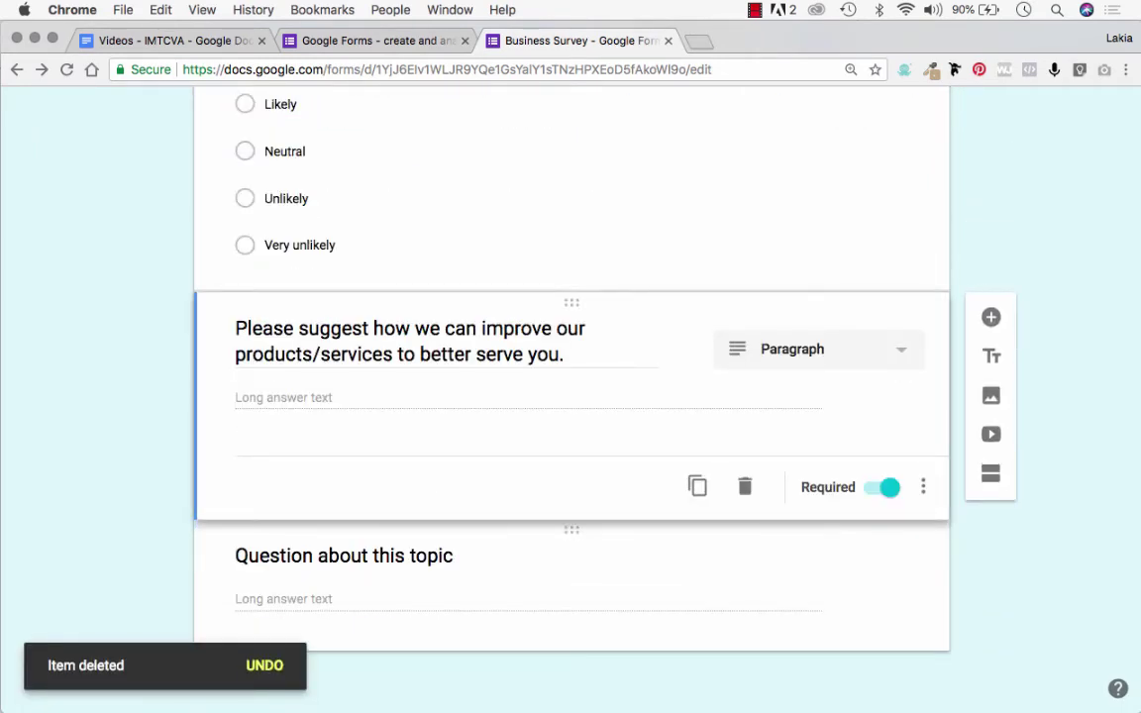
{"action": "left_click", "coordinate": [696, 624]}
{"action": "left_click", "coordinate": [744, 632]}
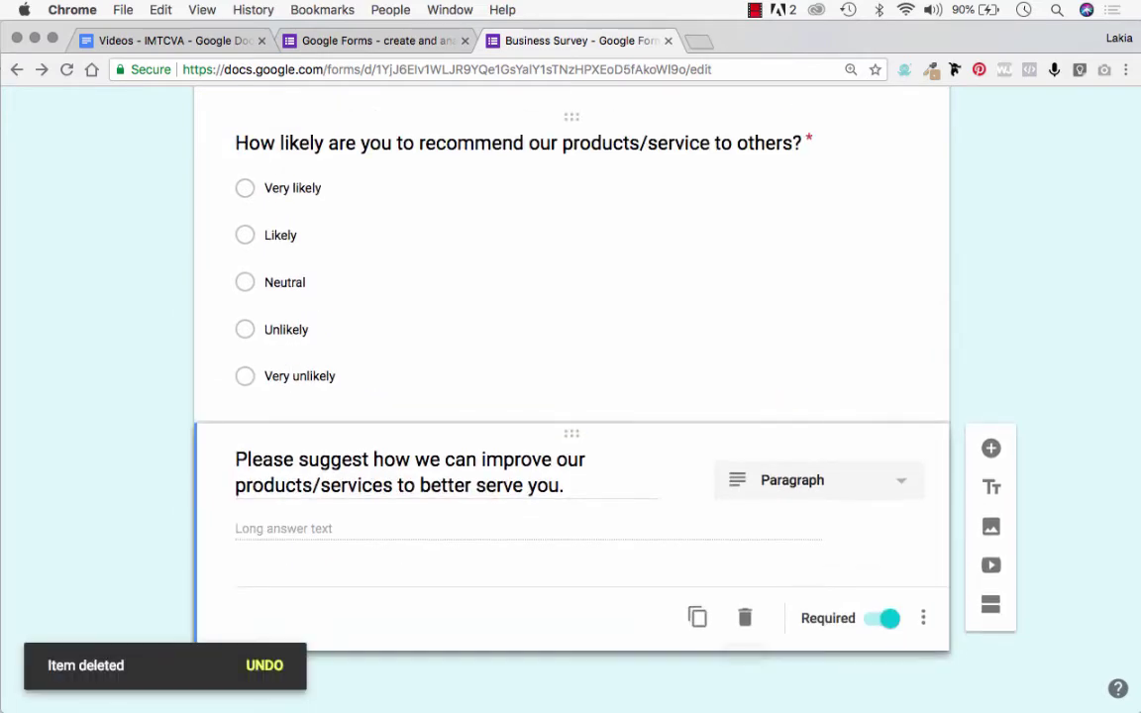
Enable Collect email addresses in the form's general settings
{"action": "scroll", "coordinate": [572, 396], "scroll_direction": "up", "scroll_amount": 10}
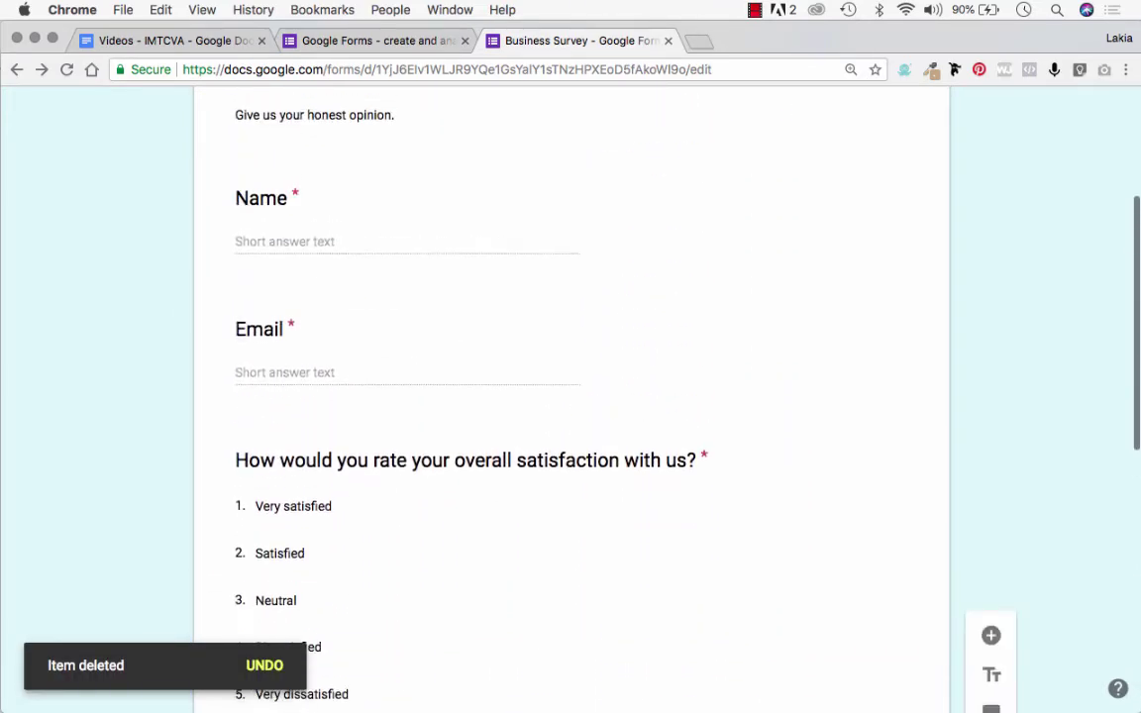
{"action": "scroll", "coordinate": [572, 396], "scroll_direction": "down", "scroll_amount": 5}
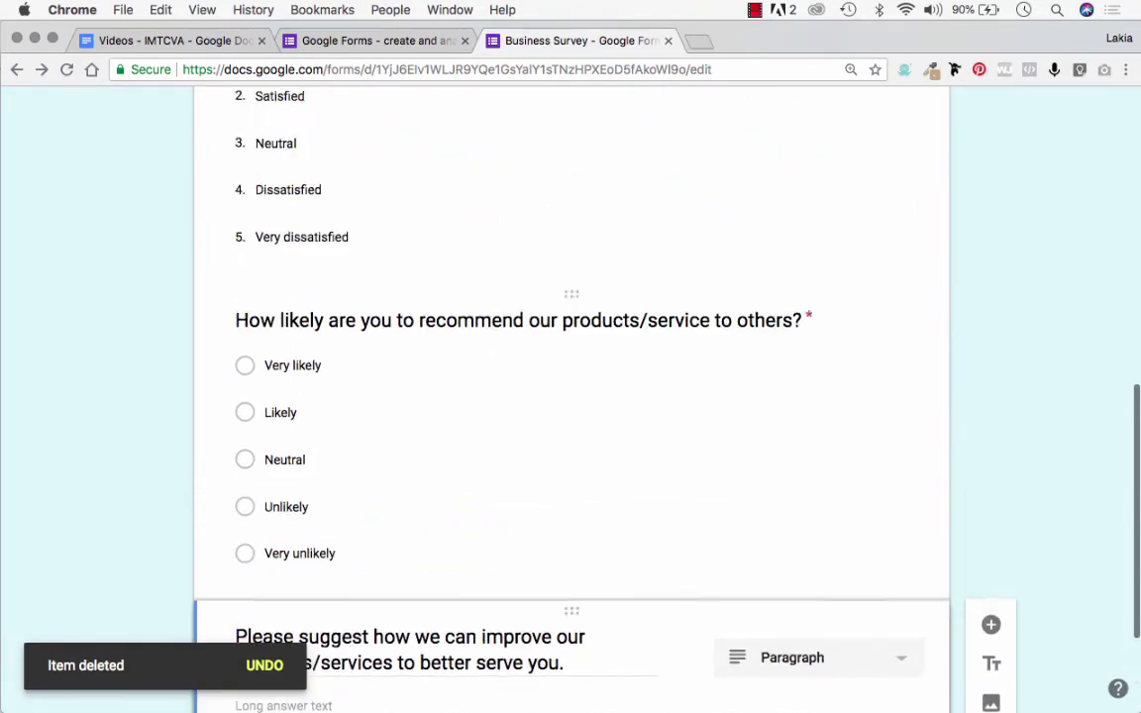
{"action": "scroll", "coordinate": [571, 396], "scroll_direction": "up", "scroll_amount": 3}
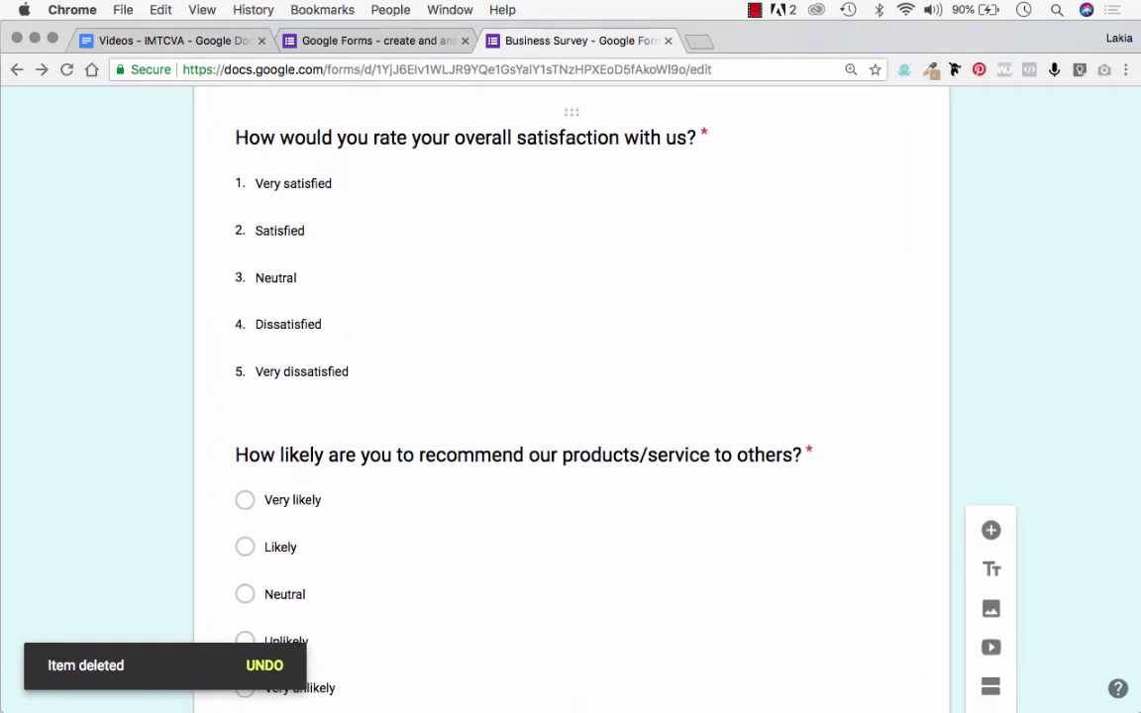
{"action": "scroll", "coordinate": [572, 397], "scroll_direction": "up", "scroll_amount": 10}
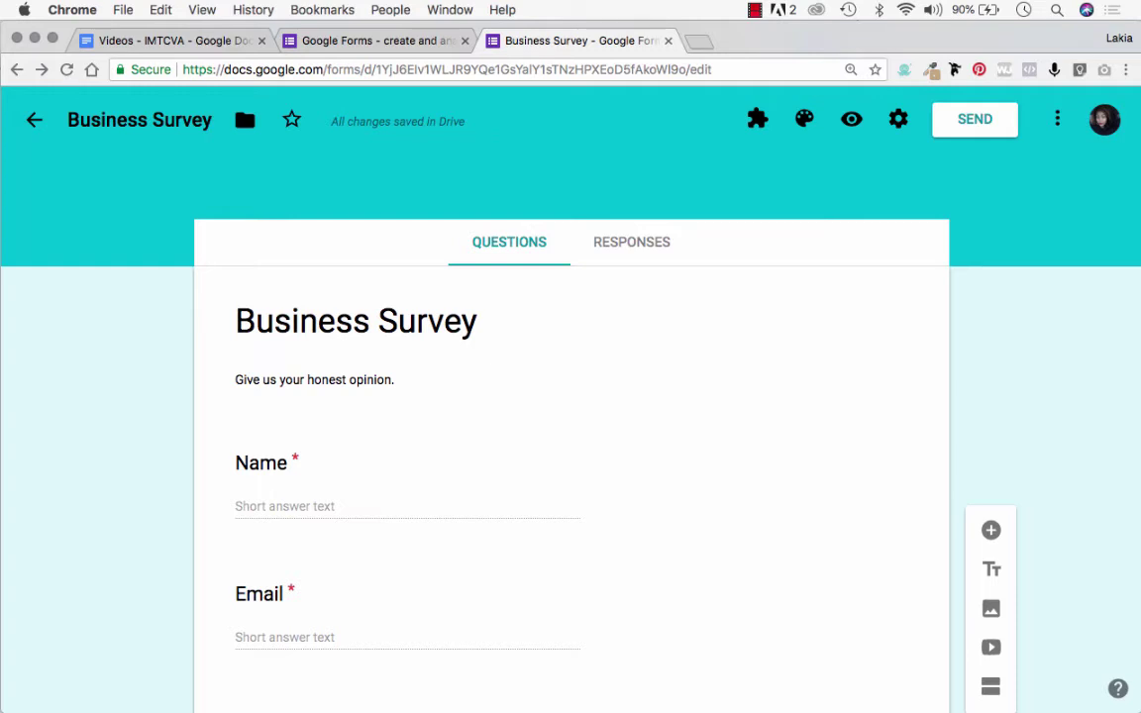
{"action": "left_click", "coordinate": [899, 119]}
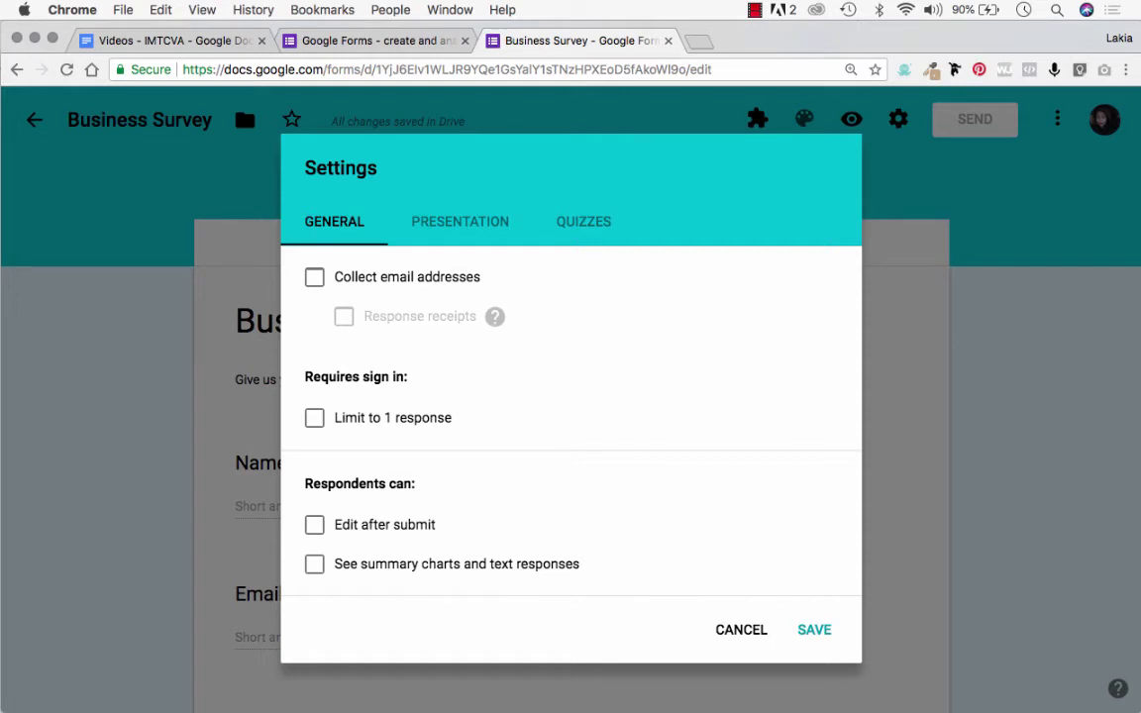
{"action": "left_click", "coordinate": [314, 277]}
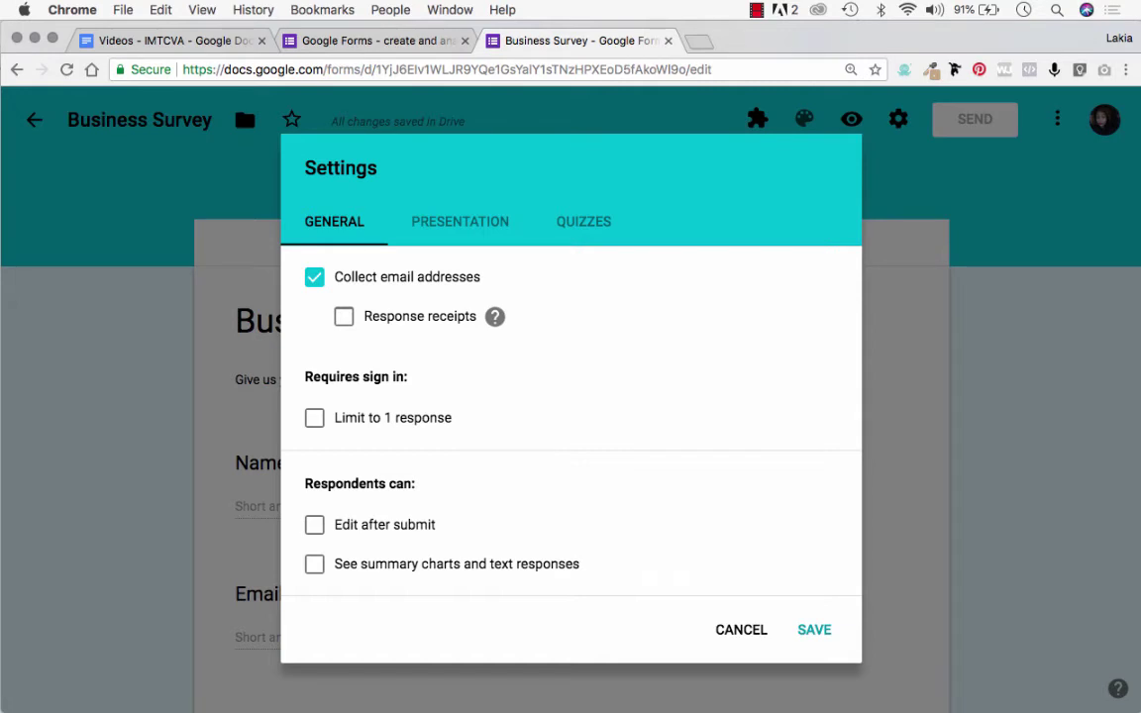
Try the Limit to 1 response and Edit after submit options, and clear both again
{"action": "left_click", "coordinate": [314, 417]}
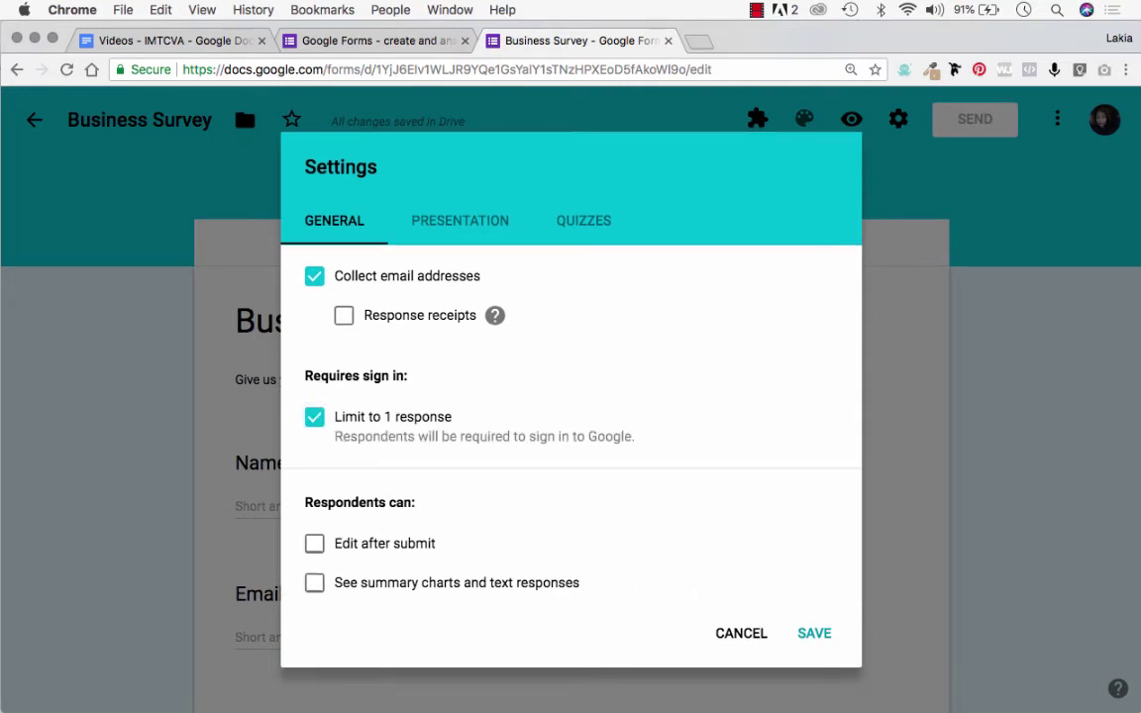
{"action": "left_click", "coordinate": [314, 417]}
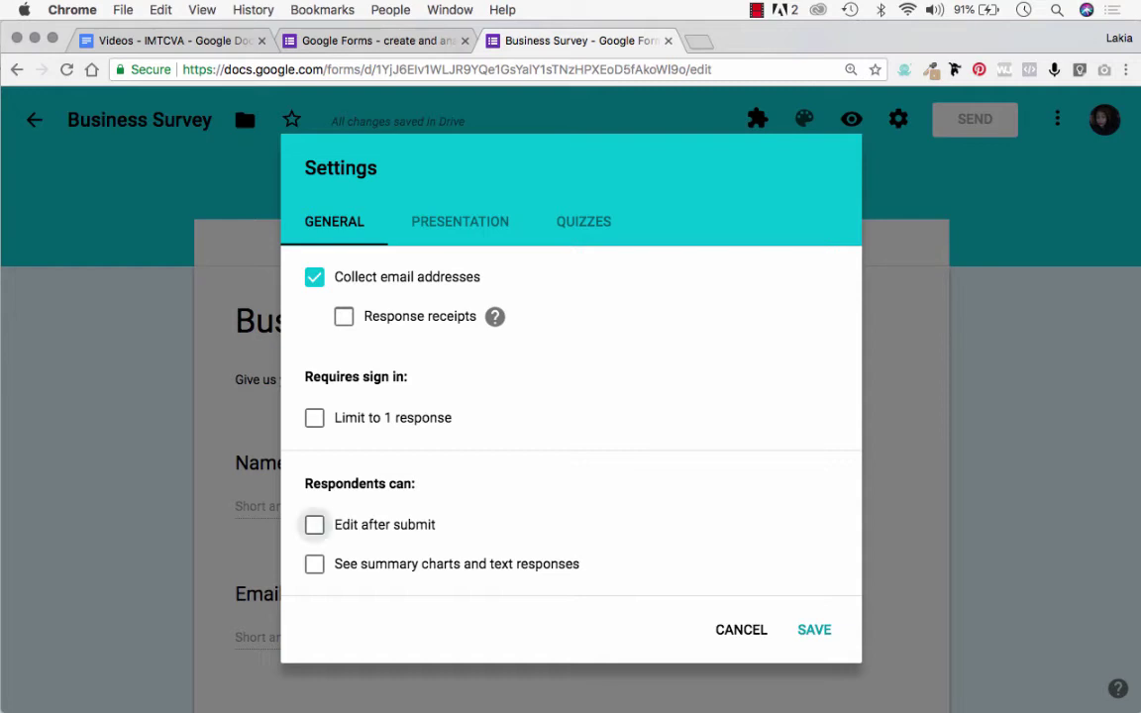
{"action": "left_click", "coordinate": [314, 525]}
{"action": "left_click", "coordinate": [314, 526]}
Try the progress bar, shuffled question order and submit-another-response link options in the presentation settings, and clear all three
{"action": "left_click", "coordinate": [460, 221]}
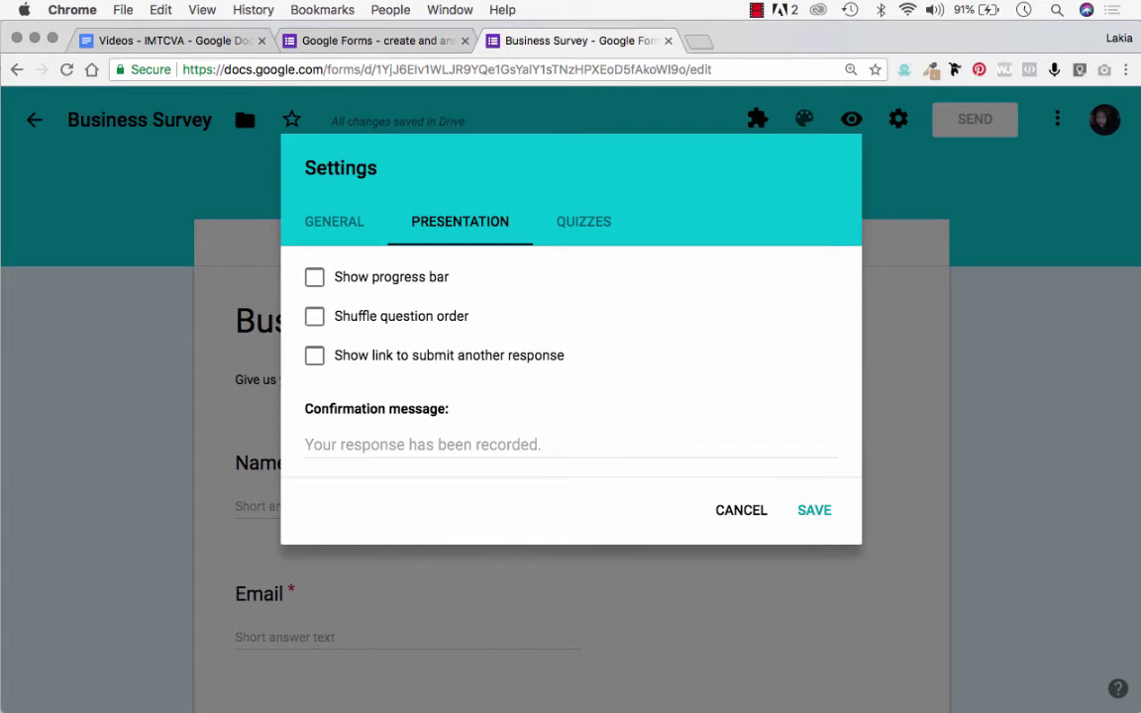
{"action": "left_click", "coordinate": [314, 277]}
{"action": "left_click", "coordinate": [314, 316]}
{"action": "left_click", "coordinate": [314, 356]}
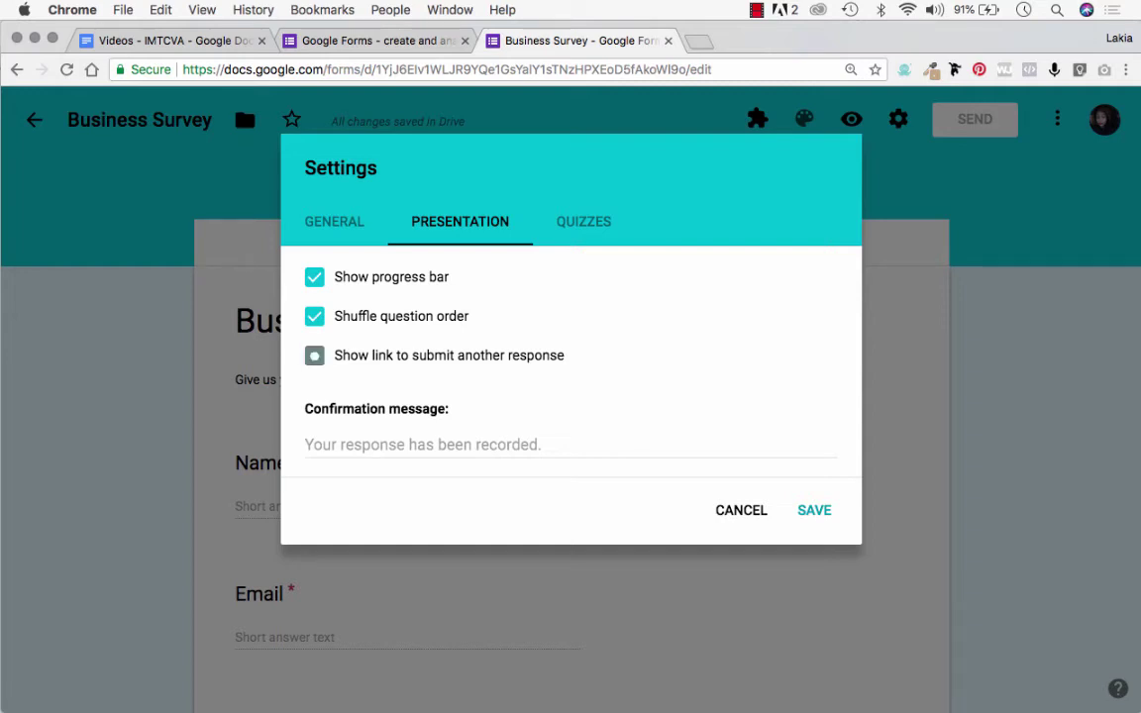
{"action": "left_click", "coordinate": [314, 356]}
{"action": "left_click", "coordinate": [314, 316]}
{"action": "left_click", "coordinate": [314, 278]}
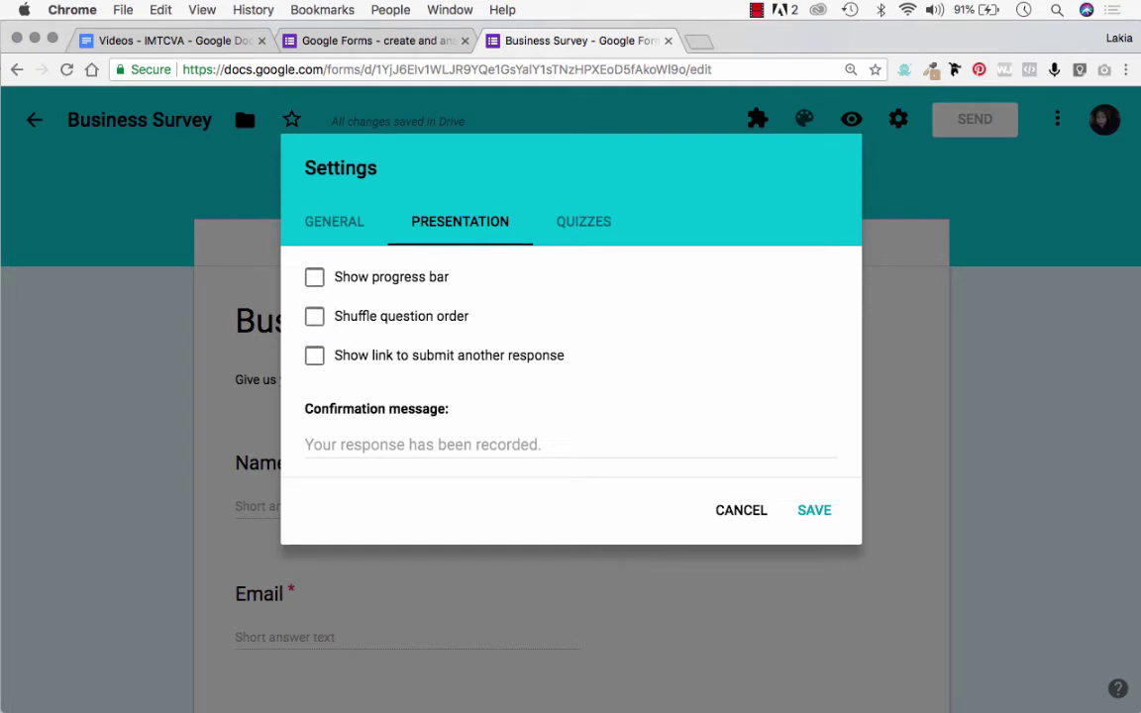
Check the confirmation message and quiz options, and save the form settings
{"action": "left_click", "coordinate": [422, 445]}
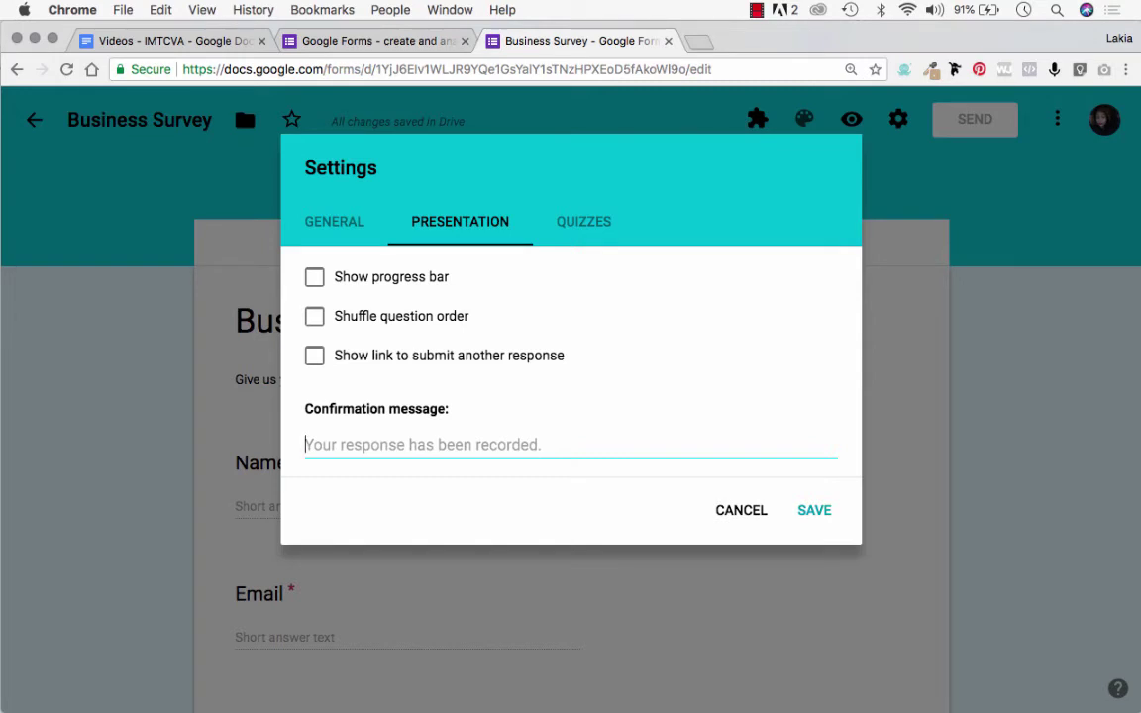
{"action": "left_click", "coordinate": [584, 221]}
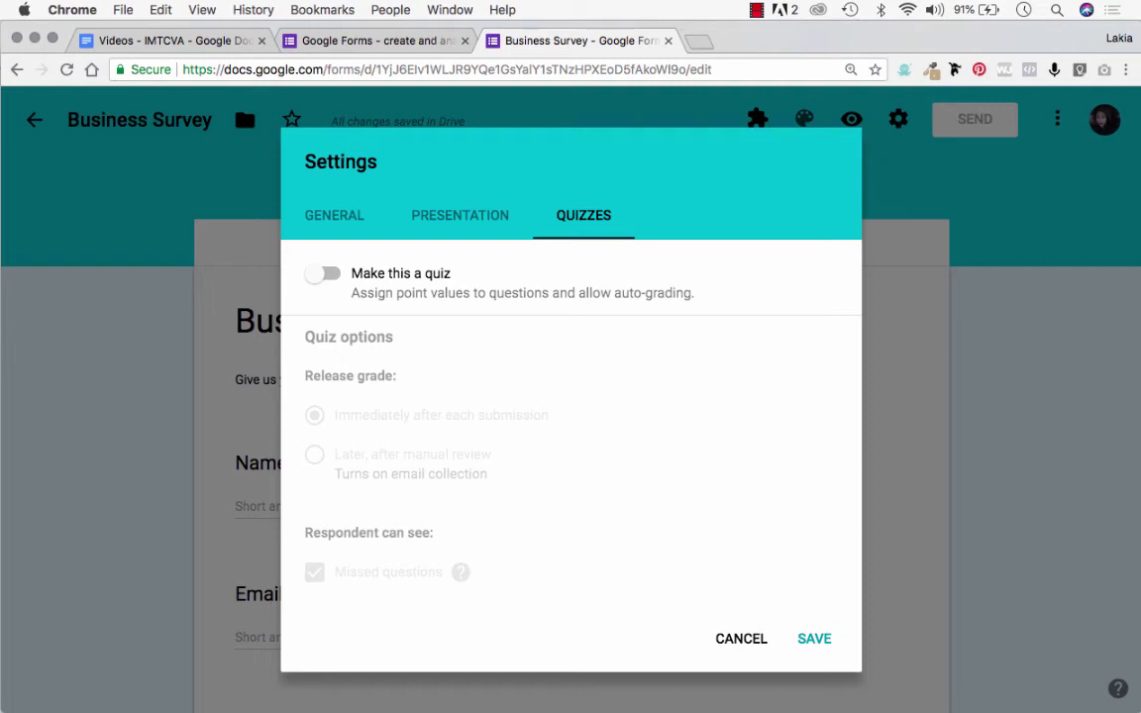
{"action": "left_click", "coordinate": [334, 216]}
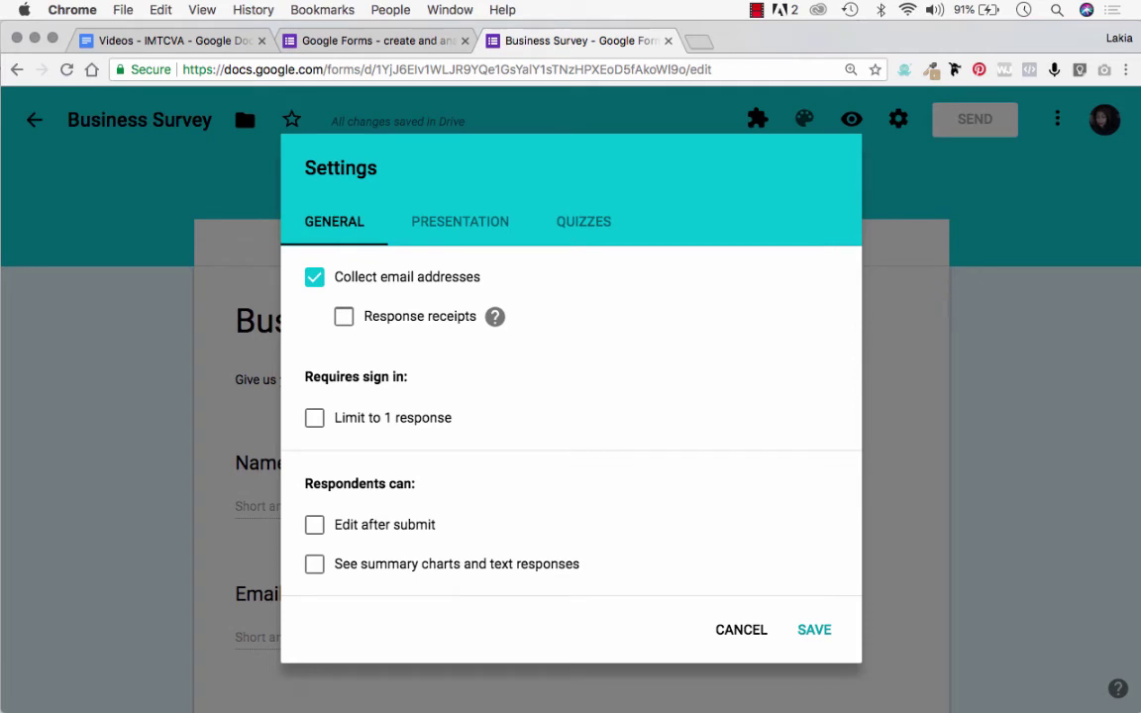
{"action": "left_click", "coordinate": [814, 631]}
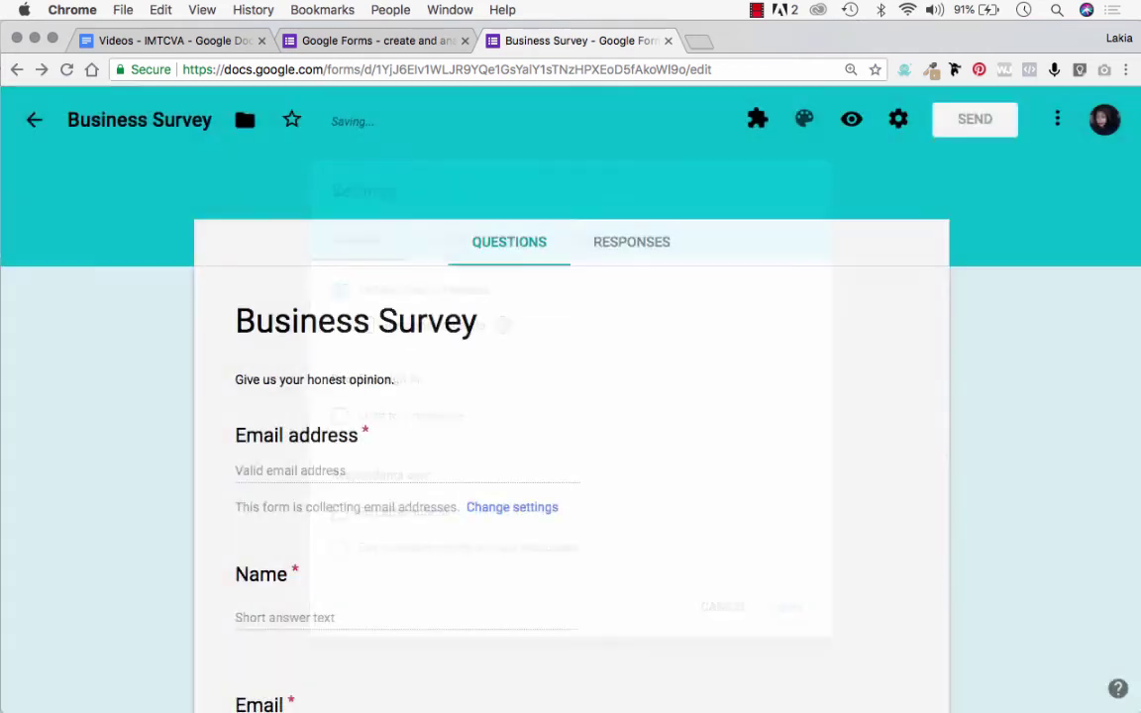
Delete the short-answer Email question below the Name question
{"action": "scroll", "coordinate": [571, 397], "scroll_direction": "down", "scroll_amount": 1}
{"action": "scroll", "coordinate": [571, 397], "scroll_direction": "down", "scroll_amount": 2}
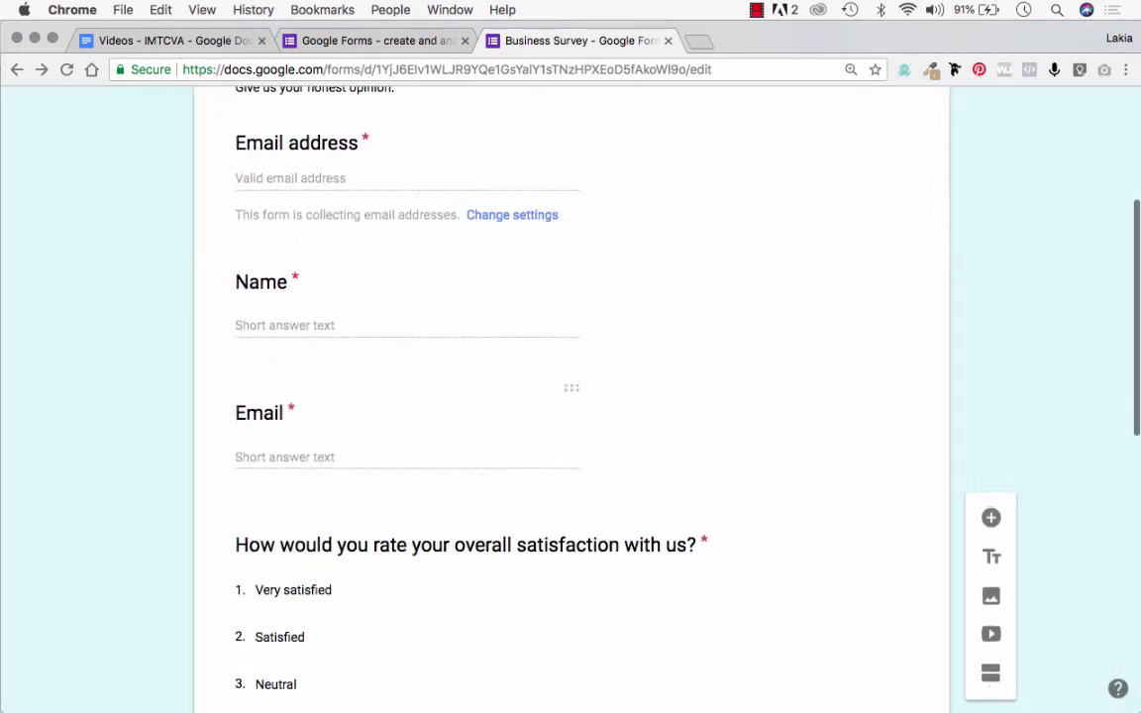
{"action": "left_click", "coordinate": [259, 413]}
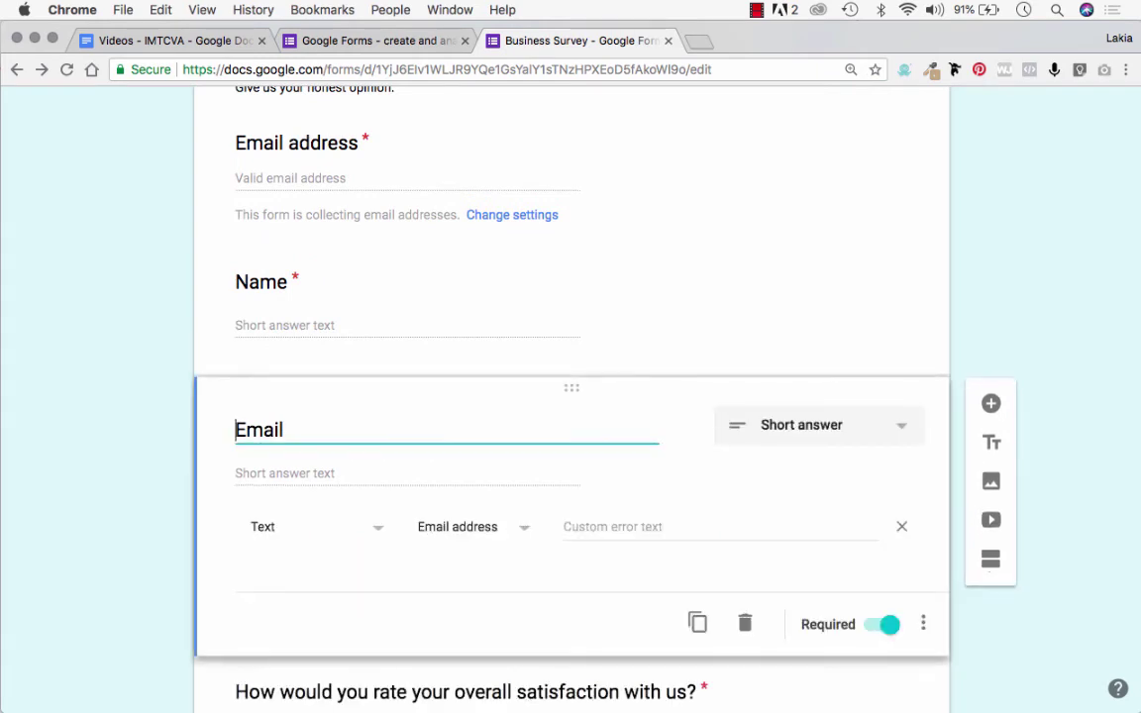
{"action": "left_click", "coordinate": [745, 621]}
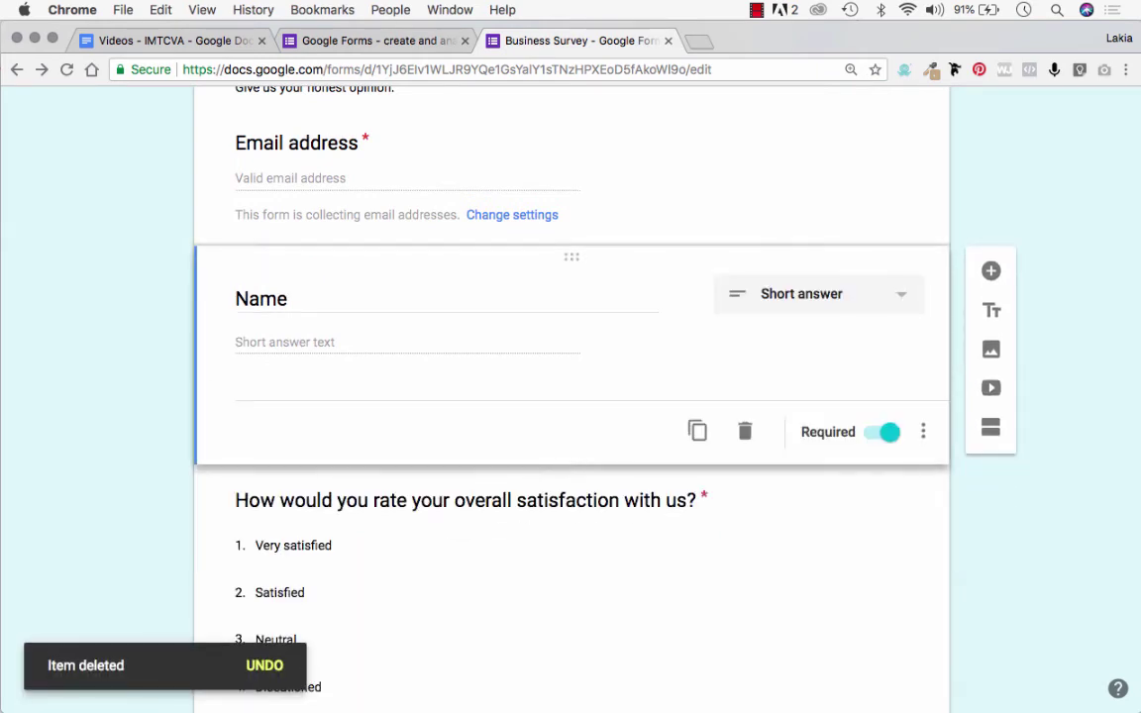
{"action": "scroll", "coordinate": [570, 396], "scroll_direction": "up", "scroll_amount": 2}
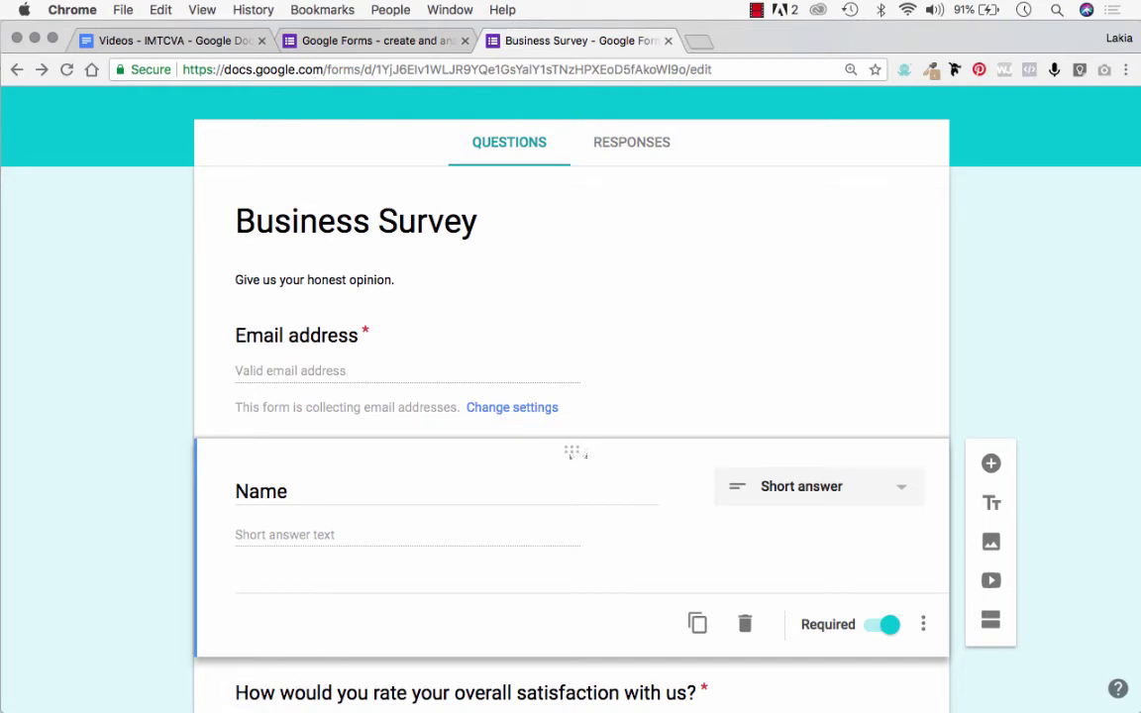
{"action": "mouse_move", "coordinate": [572, 451]}
{"action": "left_mouse_down"}
{"action": "mouse_move", "coordinate": [555, 506]}
{"action": "mouse_move", "coordinate": [555, 464]}
{"action": "mouse_move", "coordinate": [555, 530]}
{"action": "mouse_move", "coordinate": [572, 451]}
{"action": "left_mouse_up"}
{"action": "scroll", "coordinate": [576, 327], "scroll_direction": "down", "scroll_amount": 3}
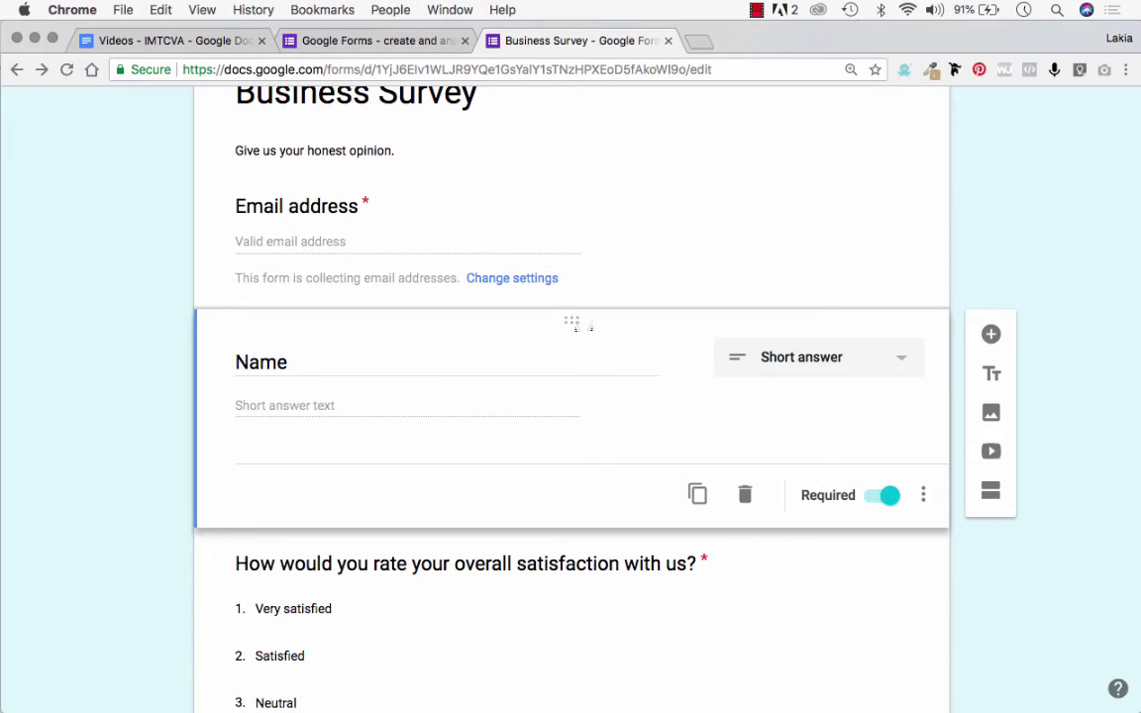
{"action": "scroll", "coordinate": [585, 327], "scroll_direction": "down", "scroll_amount": 10}
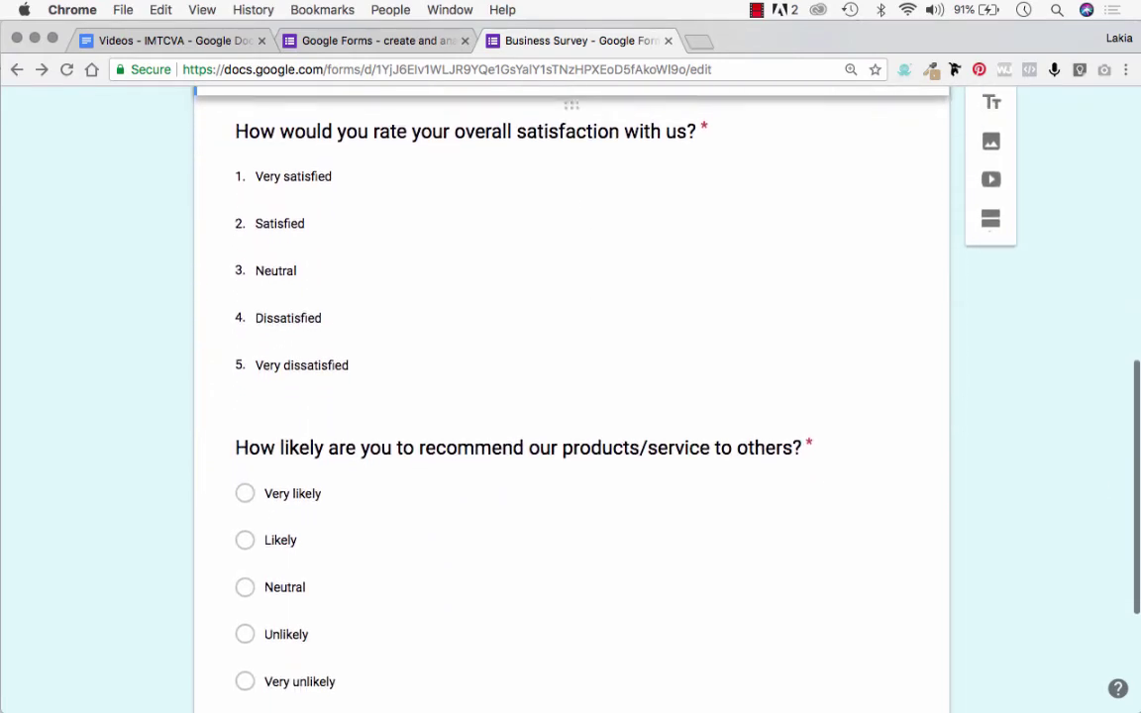
View the form's responses, and start sending the form by email with the recipient's email address filled in
{"action": "scroll", "coordinate": [571, 396], "scroll_direction": "up", "scroll_amount": 15}
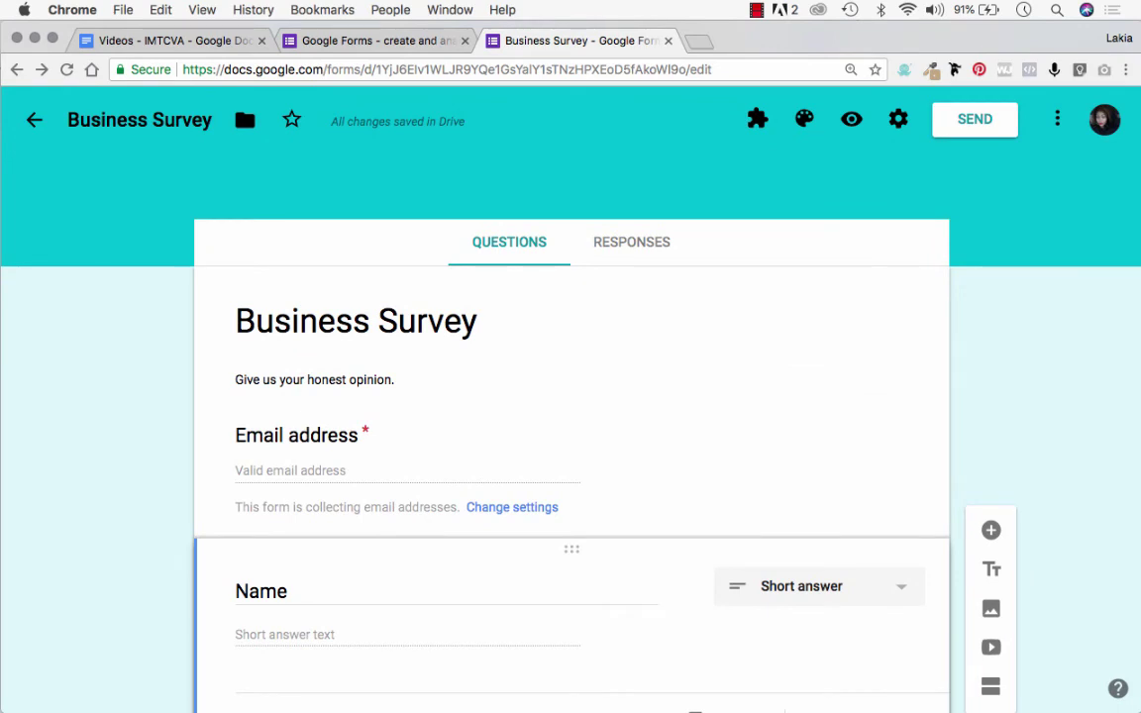
{"action": "left_click", "coordinate": [631, 241]}
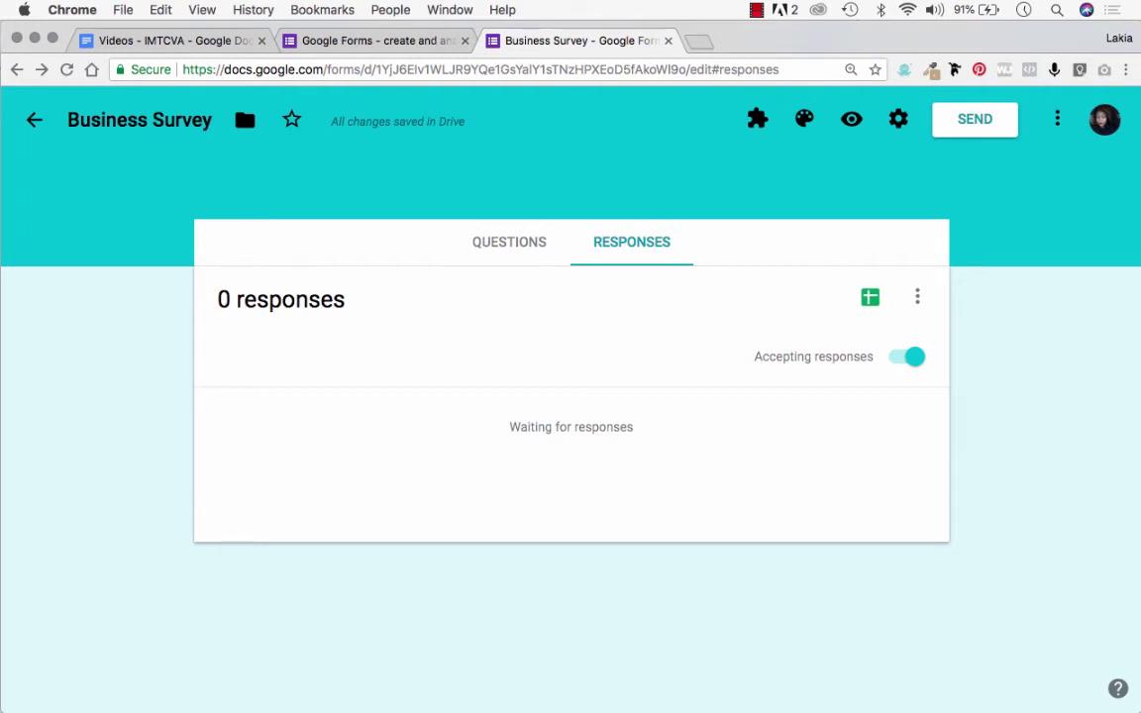
{"action": "left_click", "coordinate": [975, 119]}
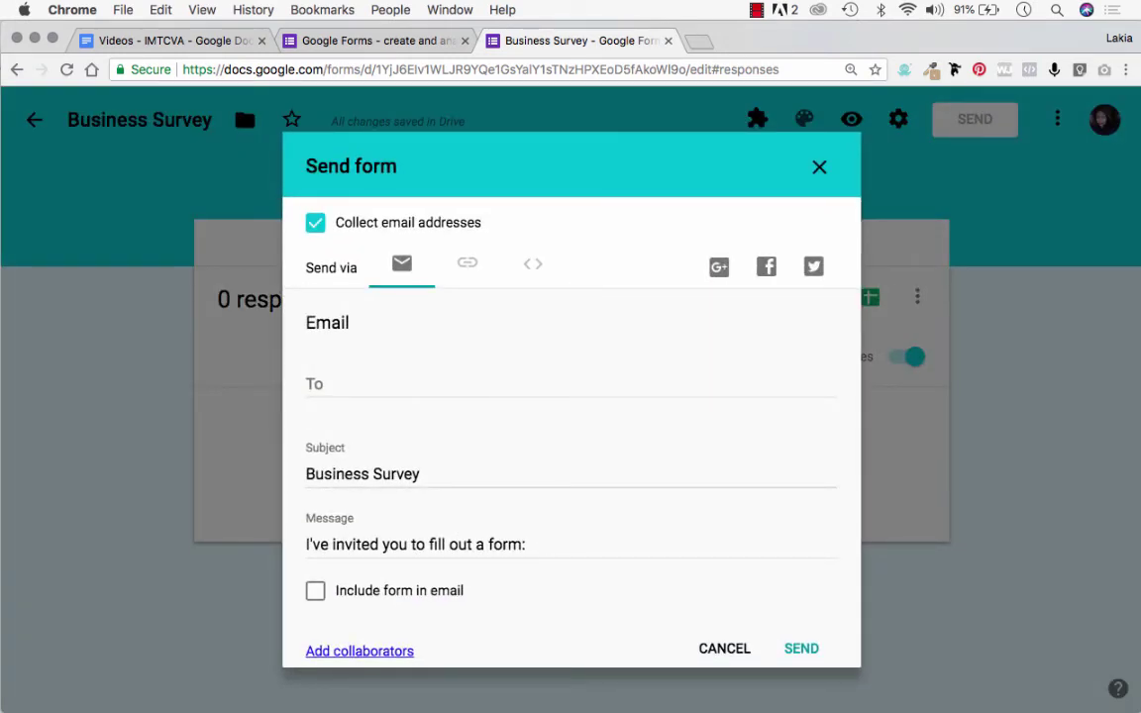
{"action": "left_click", "coordinate": [571, 384]}
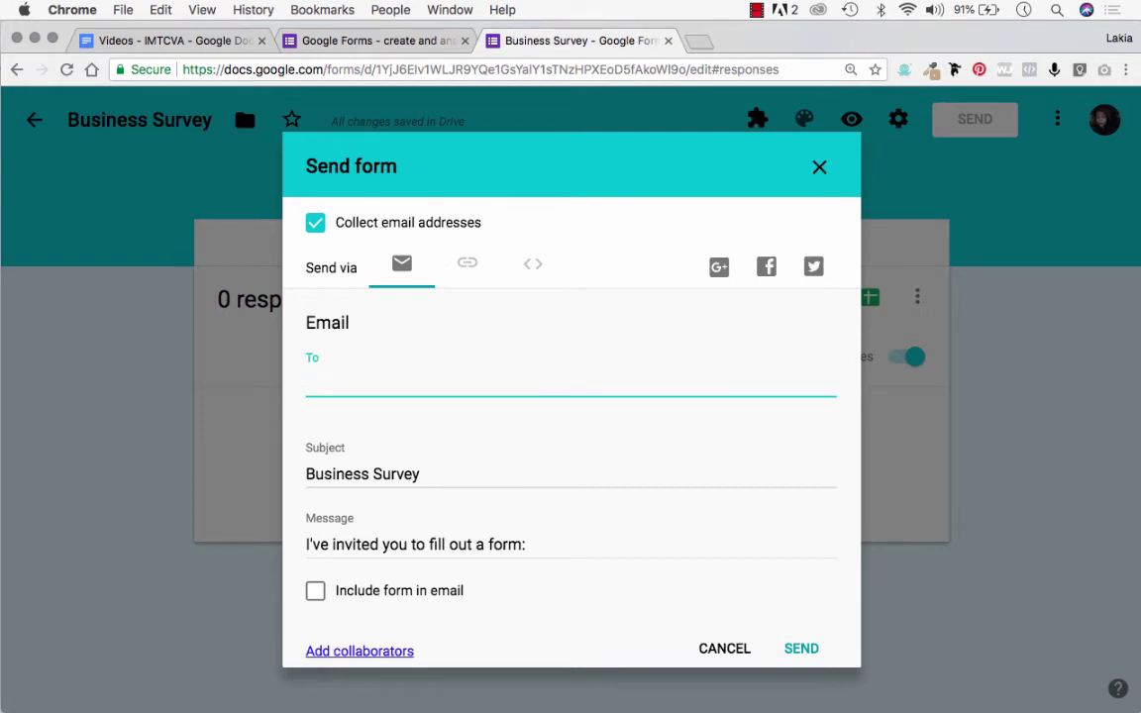
{"action": "type", "text": "intern"}
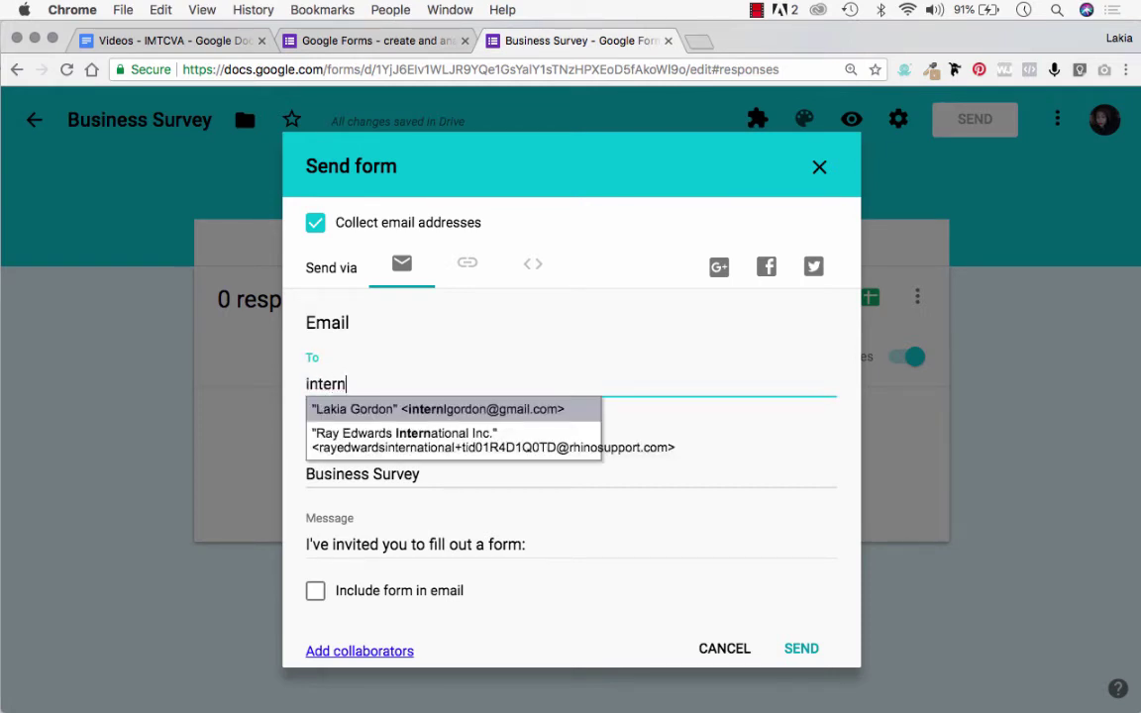
{"action": "key", "text": "Return"}
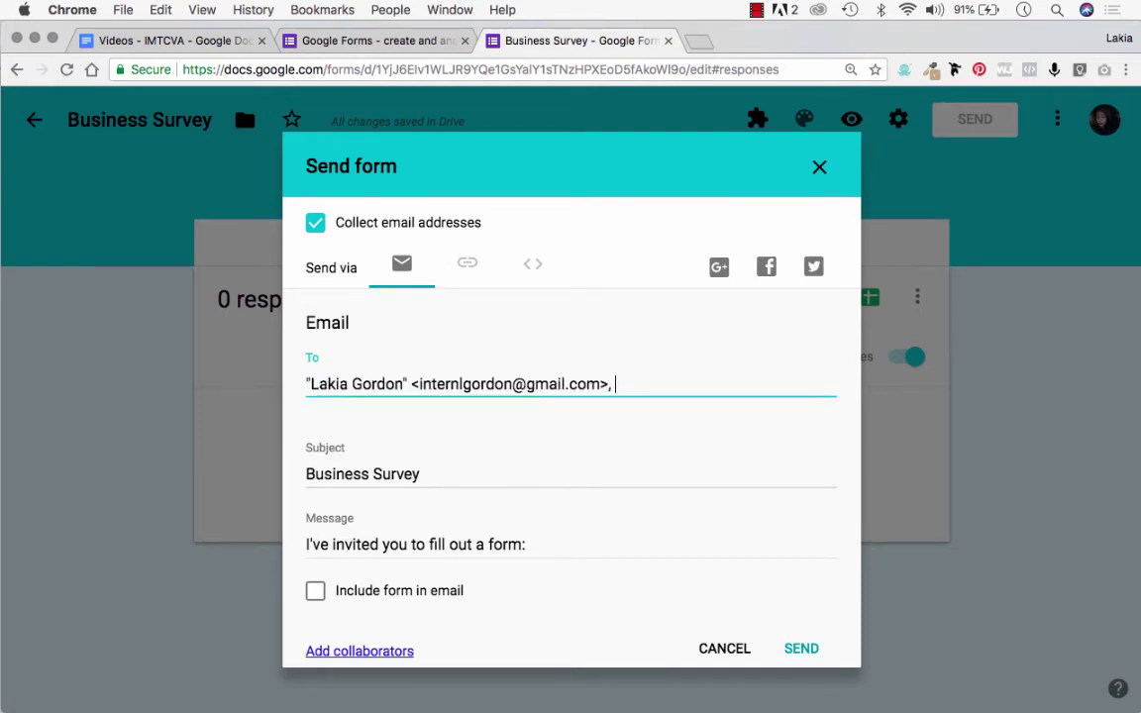
Check the link and embed HTML sending options, and return to the email option
{"action": "left_click", "coordinate": [466, 263]}
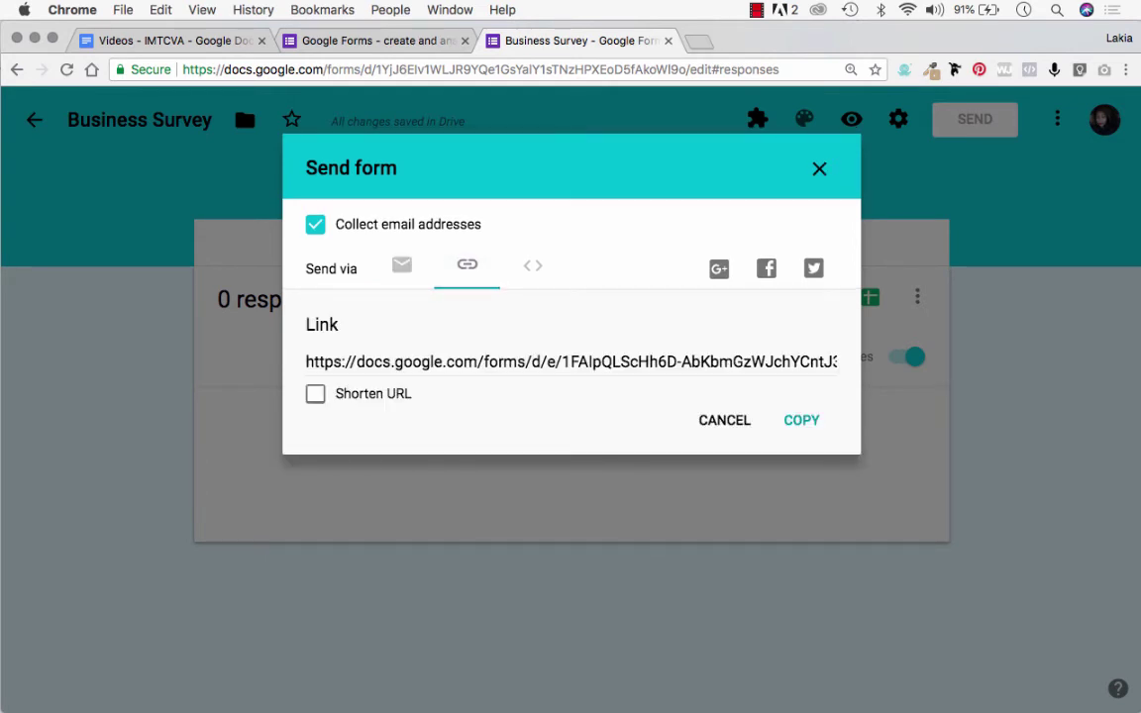
{"action": "left_click", "coordinate": [533, 266]}
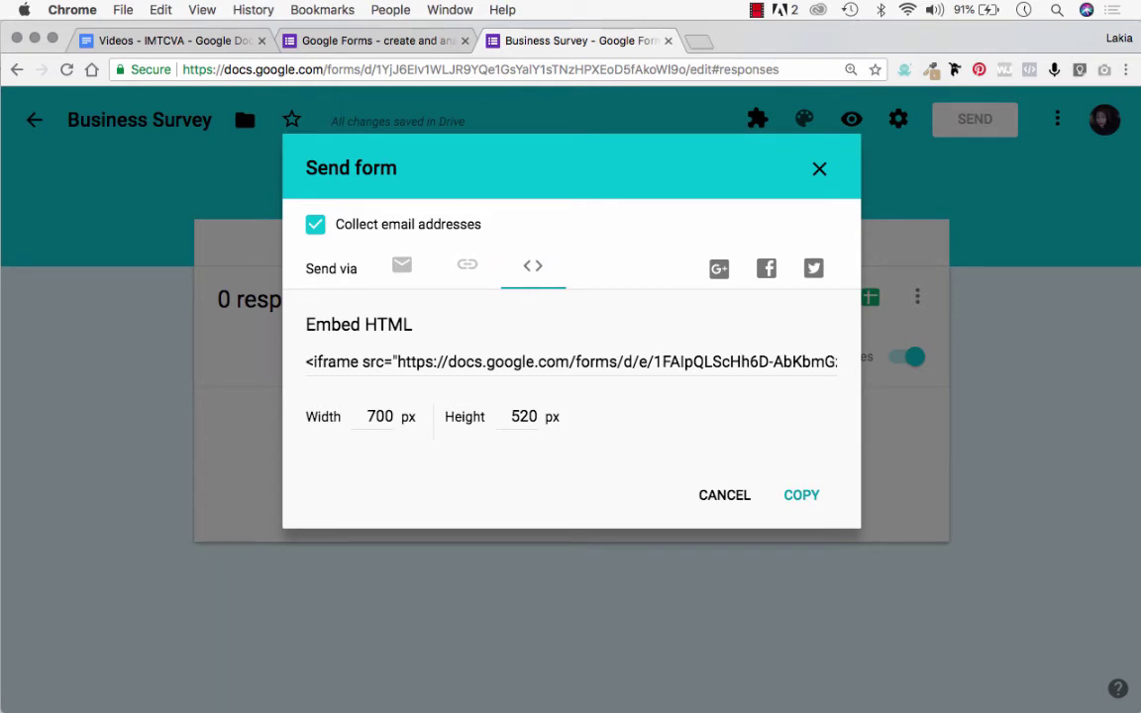
{"action": "left_click", "coordinate": [401, 265]}
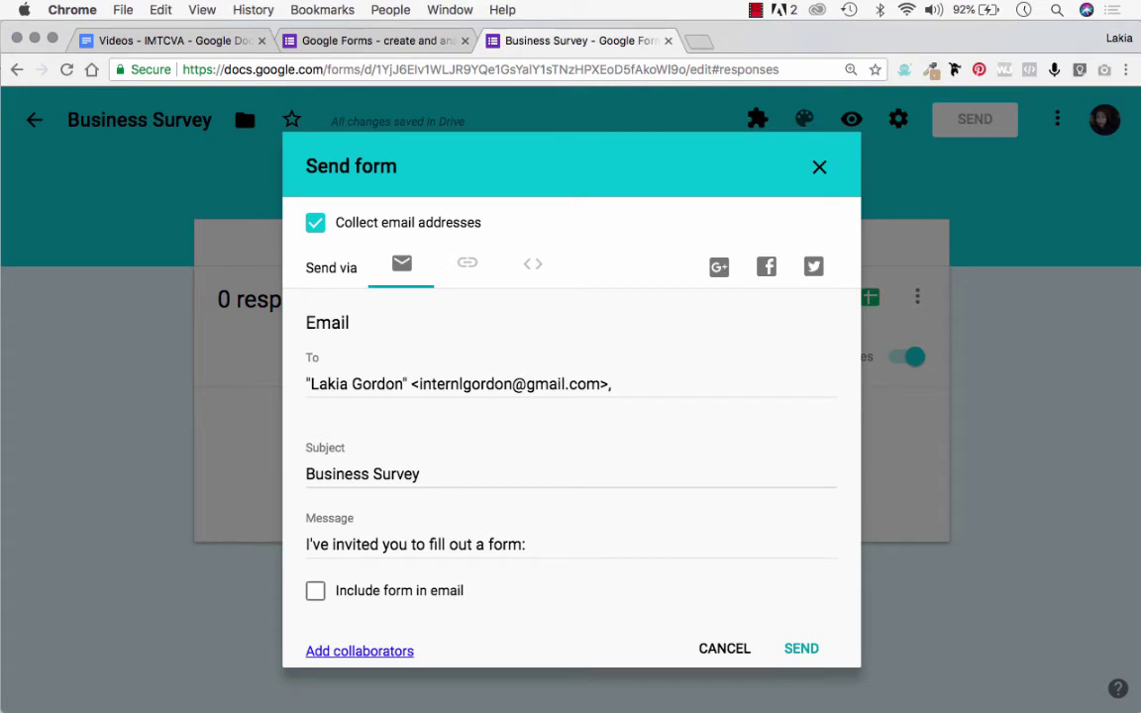
Change the email message to "I've invited you to fill out this Business Survey:"
{"action": "key", "text": "Tab"}
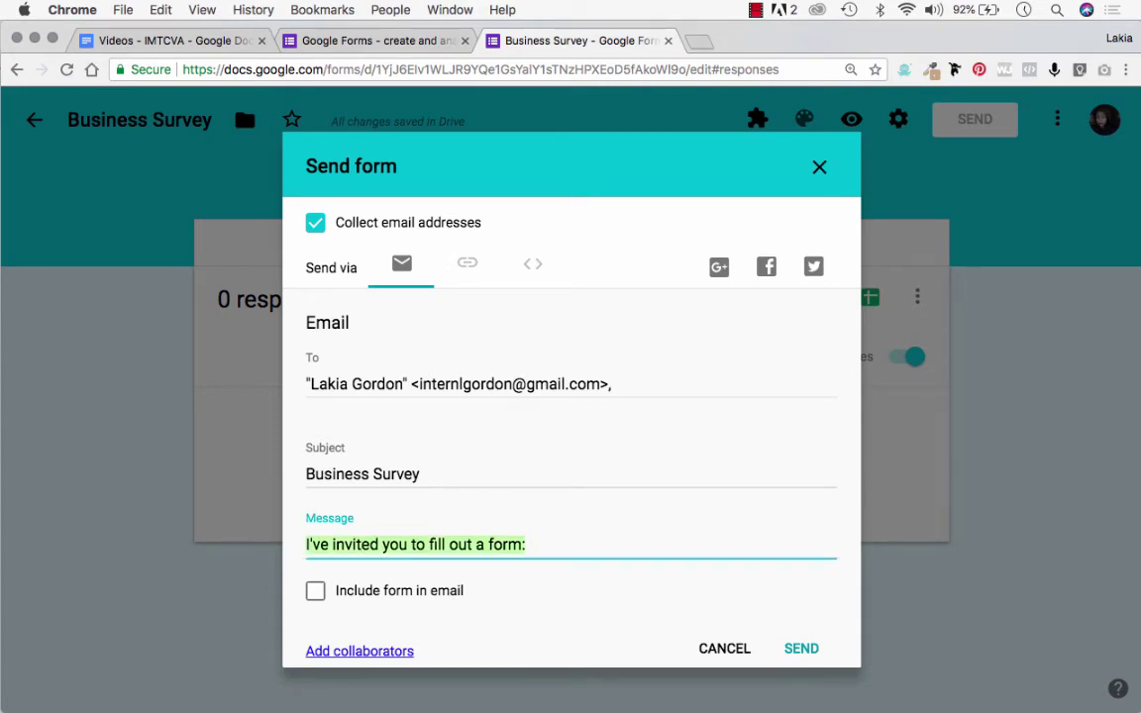
{"action": "key", "text": "Right"}
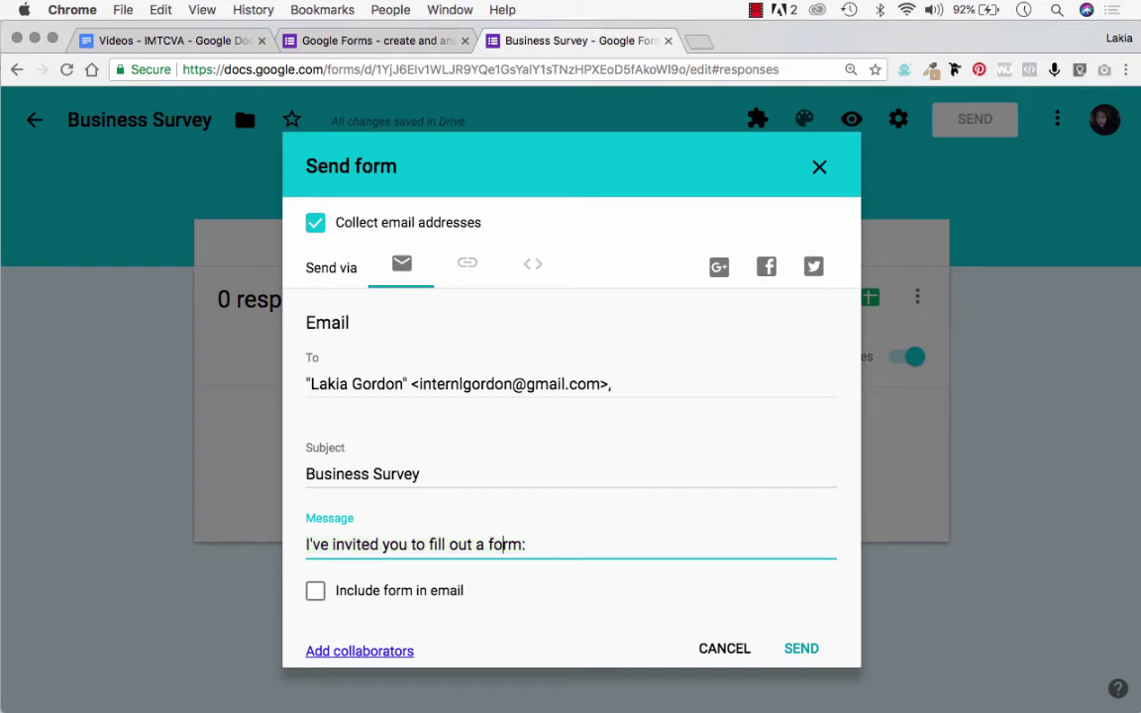
{"action": "key", "text": "shift+alt+Left"}
{"action": "key", "text": "BackSpace"}
{"action": "key", "text": "BackSpace"}
{"action": "key", "text": "BackSpace"}
{"action": "type", "text": "this Business Survey"}
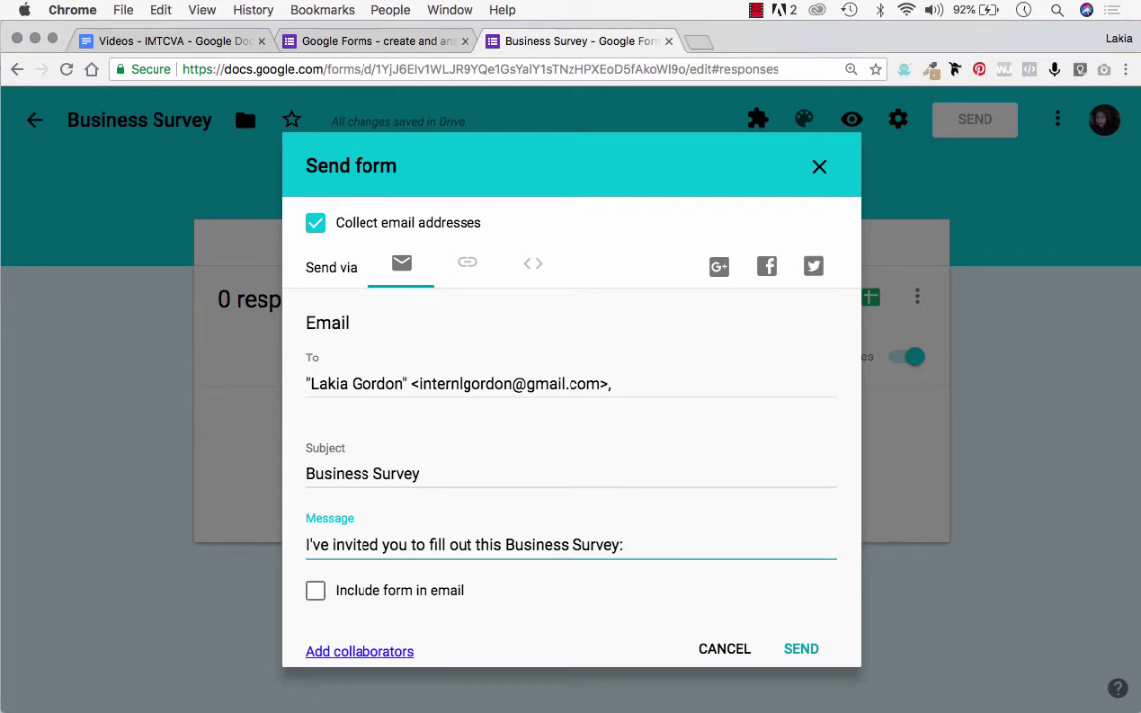
{"action": "type", "text": ":"}
Include the form in the email and send it
{"action": "left_click", "coordinate": [315, 591]}
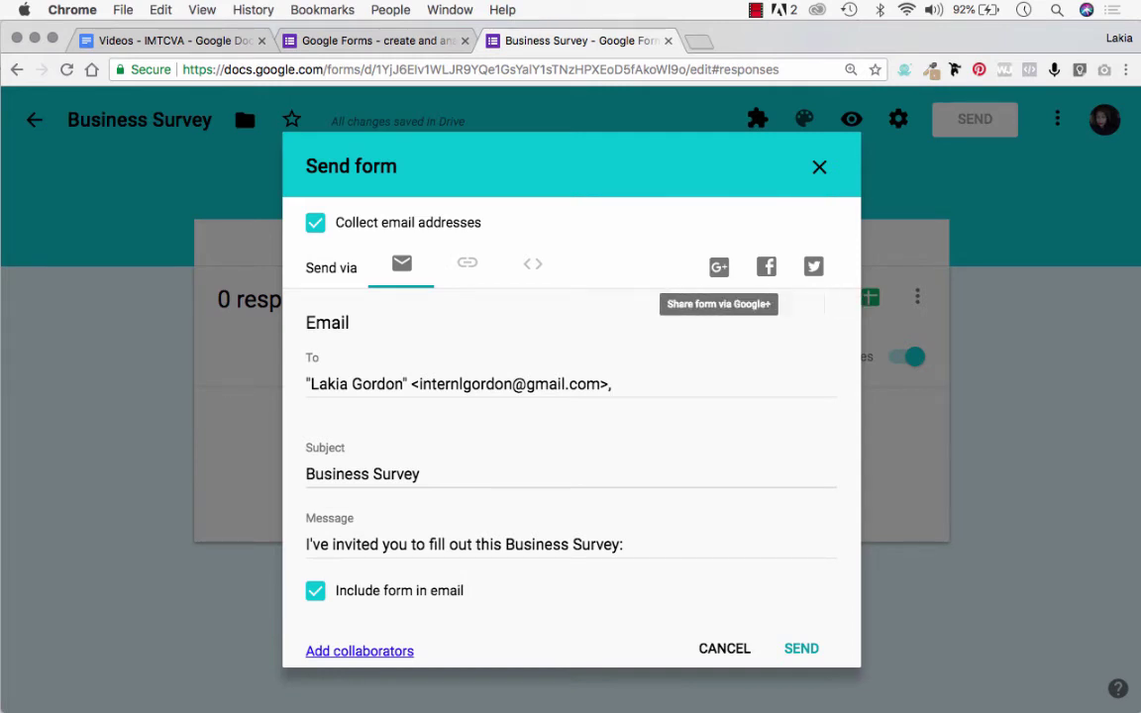
{"action": "left_click", "coordinate": [802, 649]}
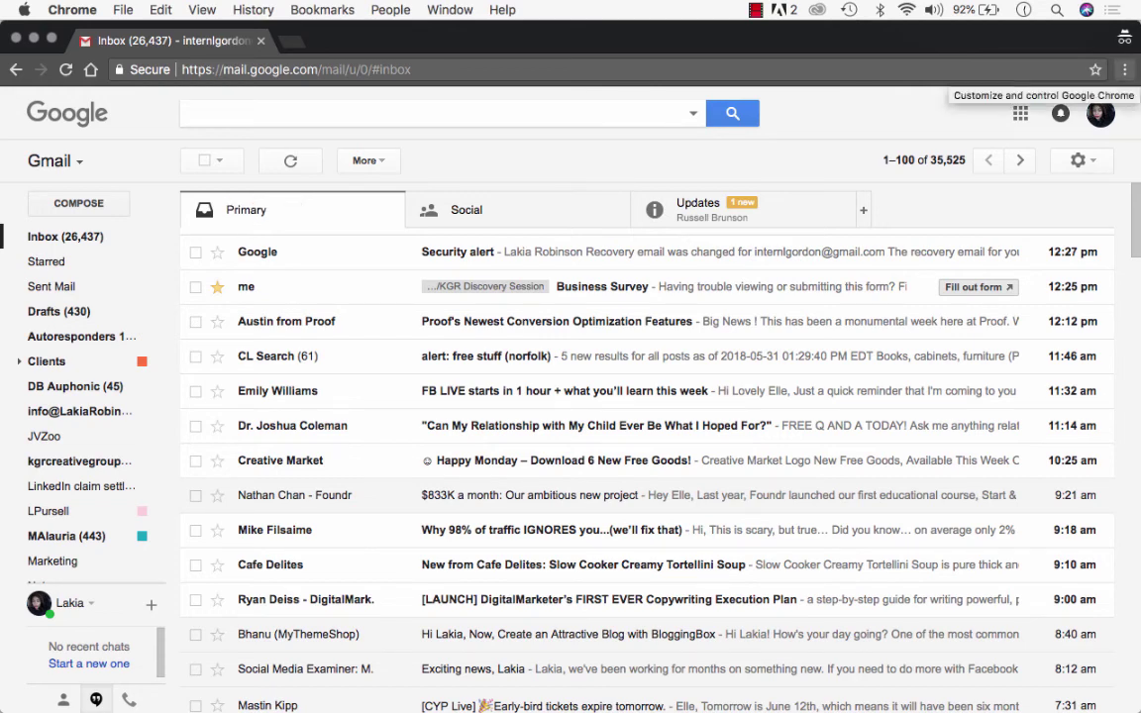
{"action": "left_click", "coordinate": [1126, 69]}
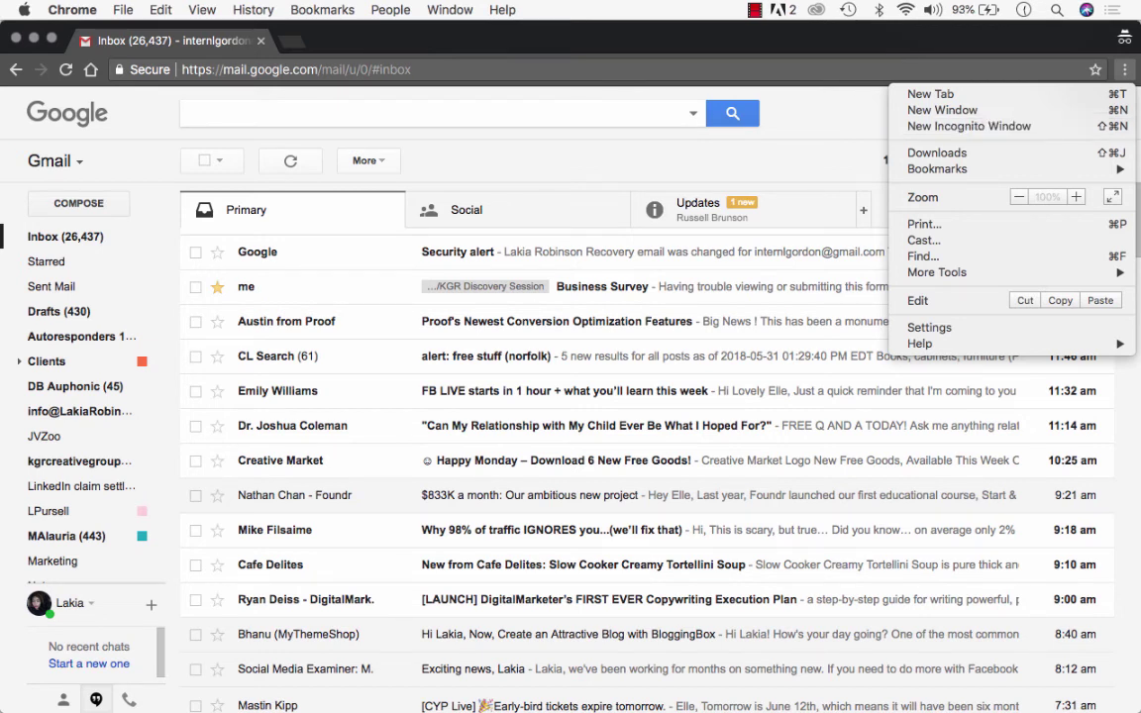
{"action": "left_click", "coordinate": [832, 139]}
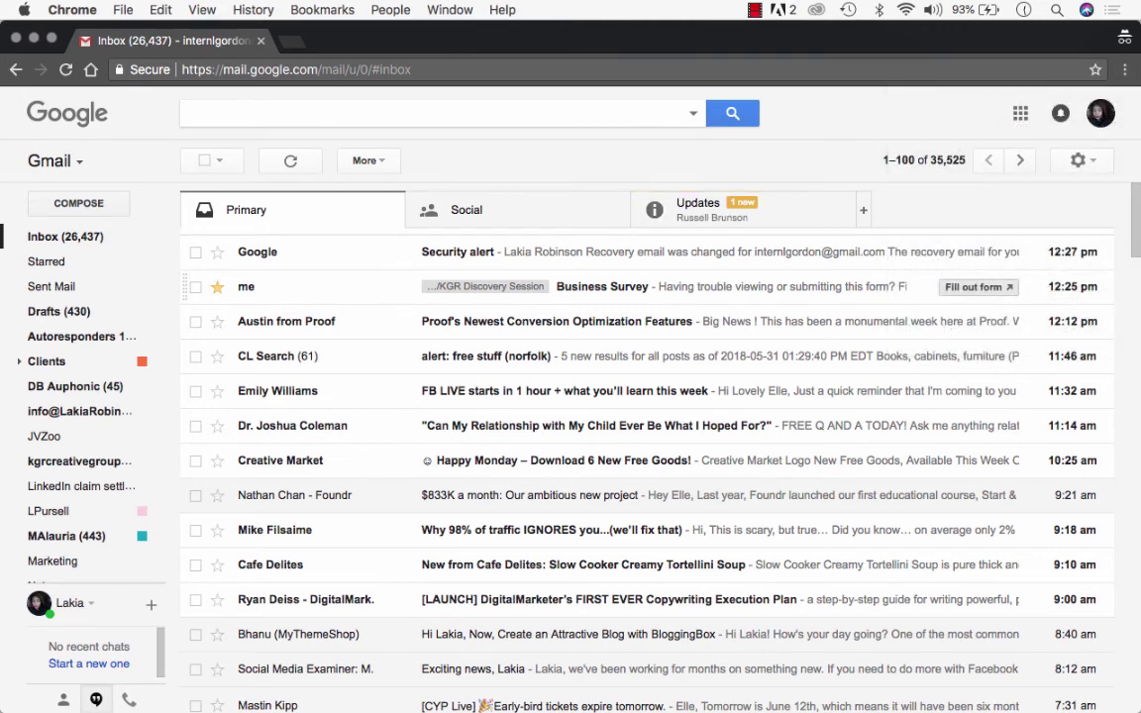
Open the received Business Survey email and look through the embedded form from its heading to its end
{"action": "left_click", "coordinate": [603, 287]}
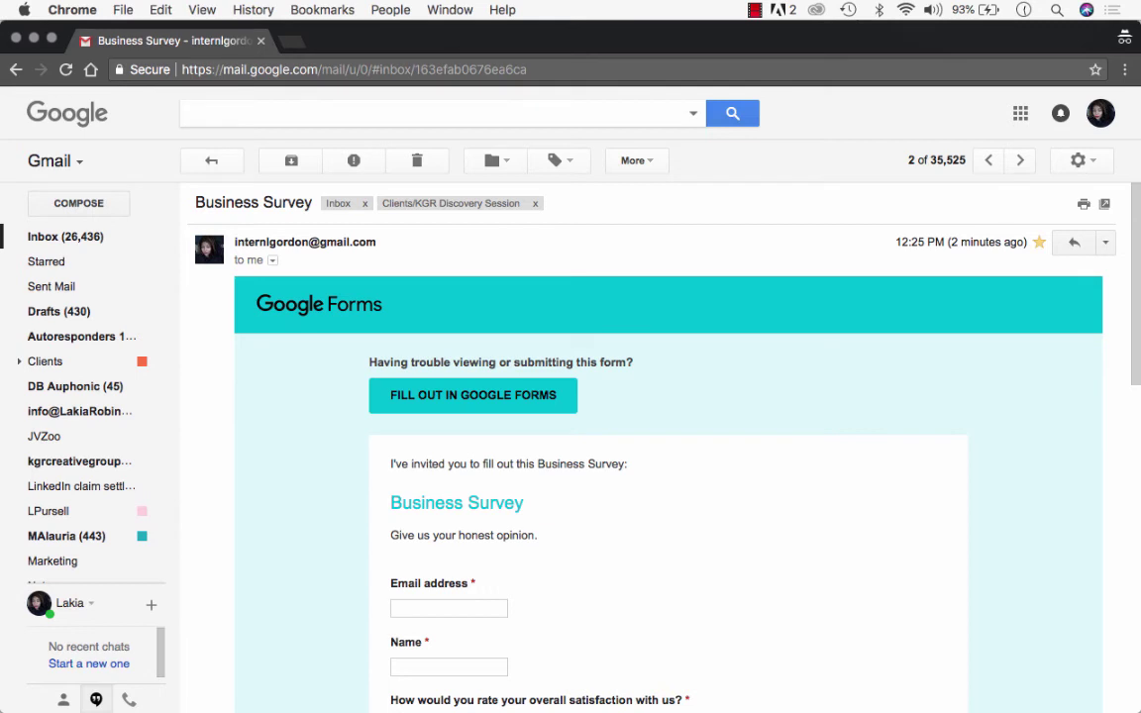
{"action": "scroll", "coordinate": [654, 445], "scroll_direction": "down", "scroll_amount": 1}
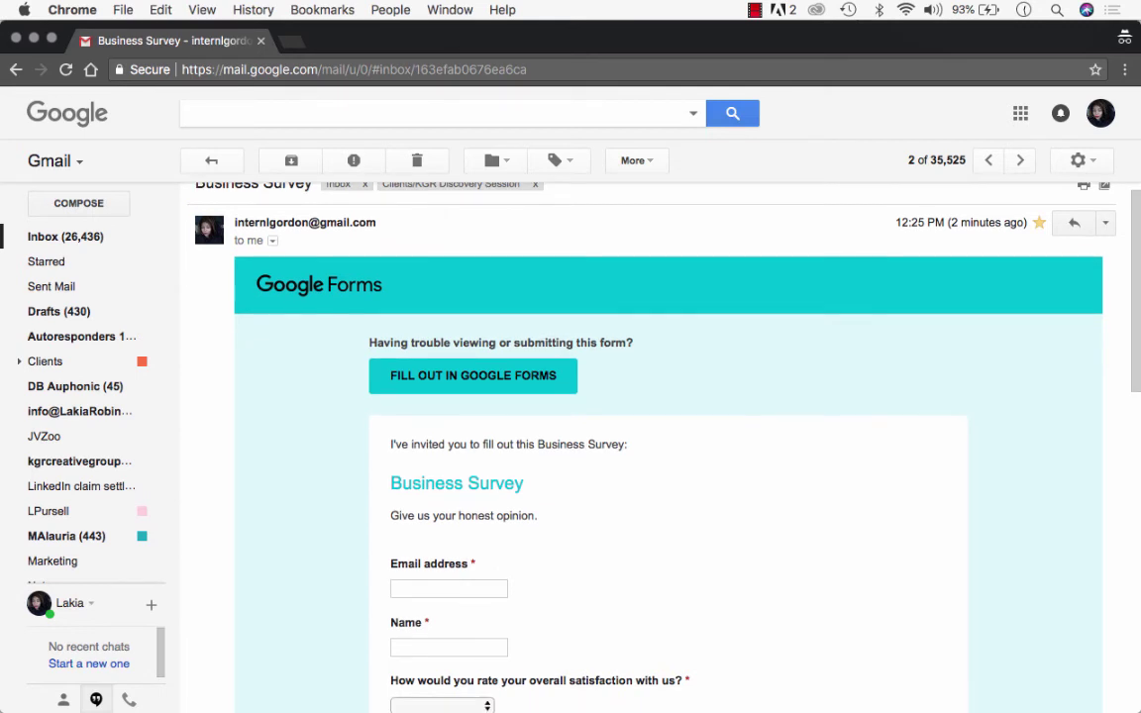
{"action": "scroll", "coordinate": [654, 446], "scroll_direction": "down", "scroll_amount": 5}
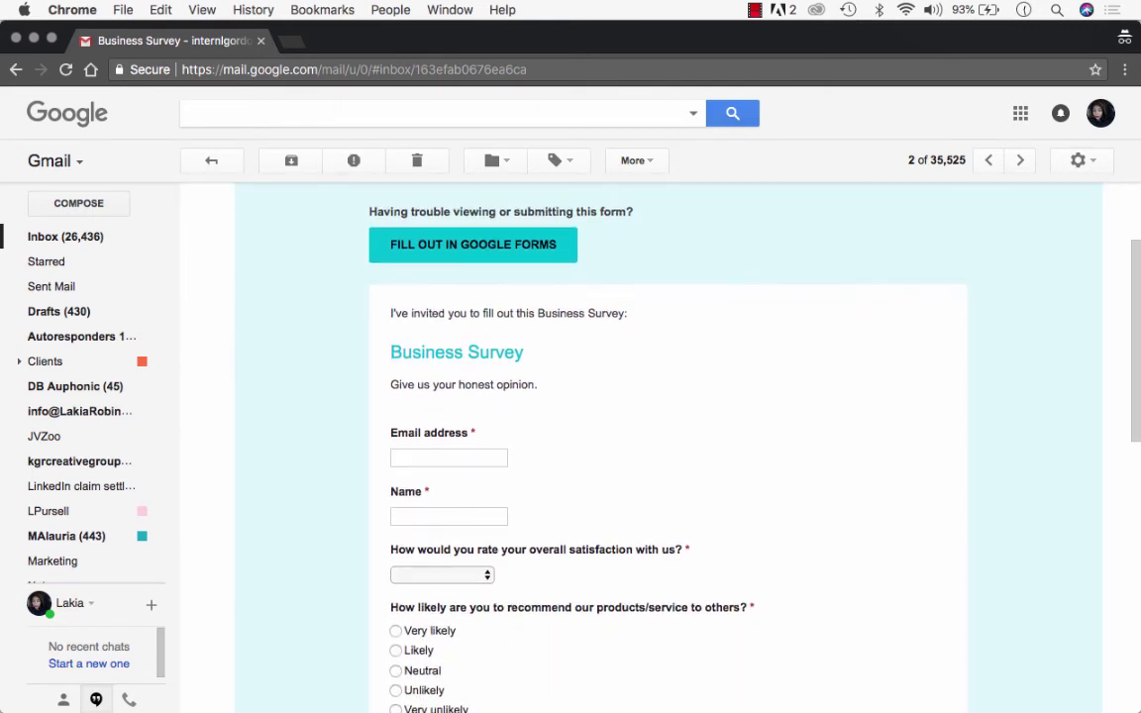
{"action": "scroll", "coordinate": [654, 446], "scroll_direction": "down", "scroll_amount": 3}
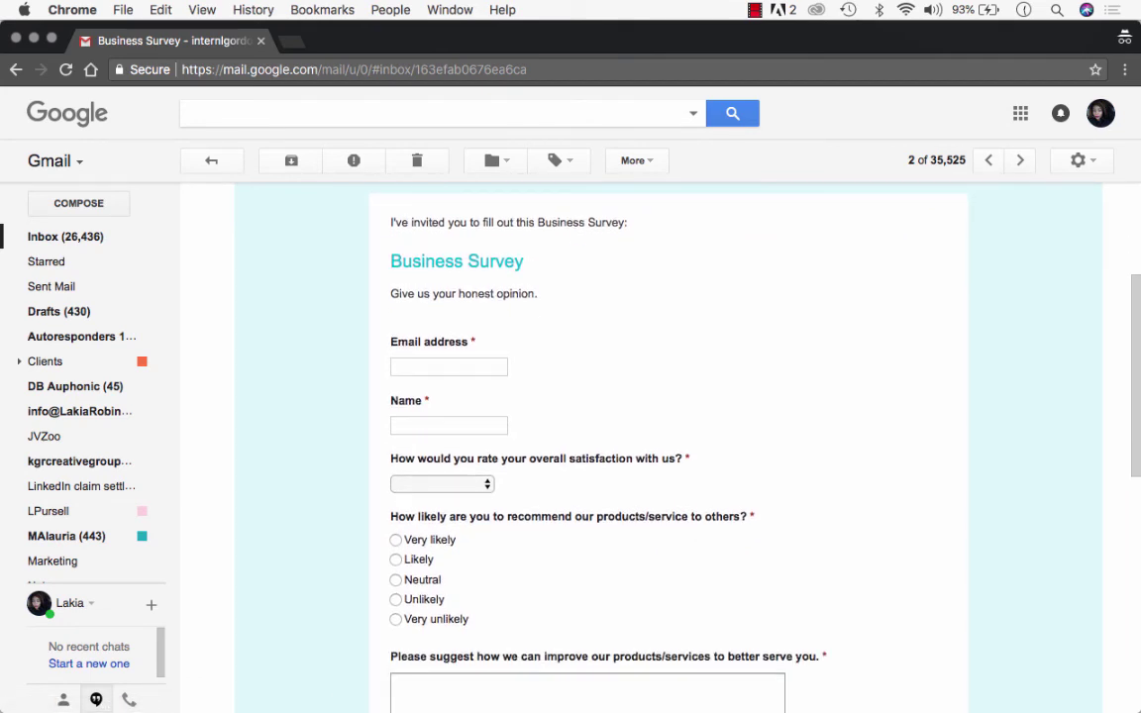
{"action": "scroll", "coordinate": [654, 446], "scroll_direction": "down", "scroll_amount": 7}
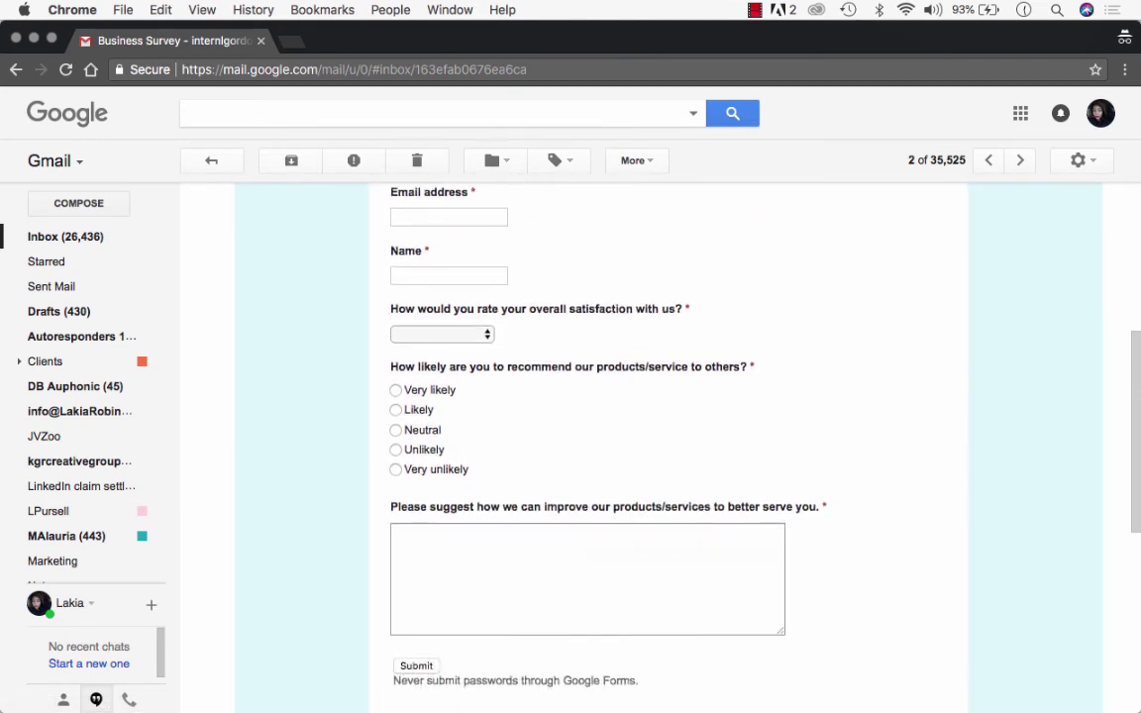
{"action": "scroll", "coordinate": [654, 446], "scroll_direction": "down", "scroll_amount": 4}
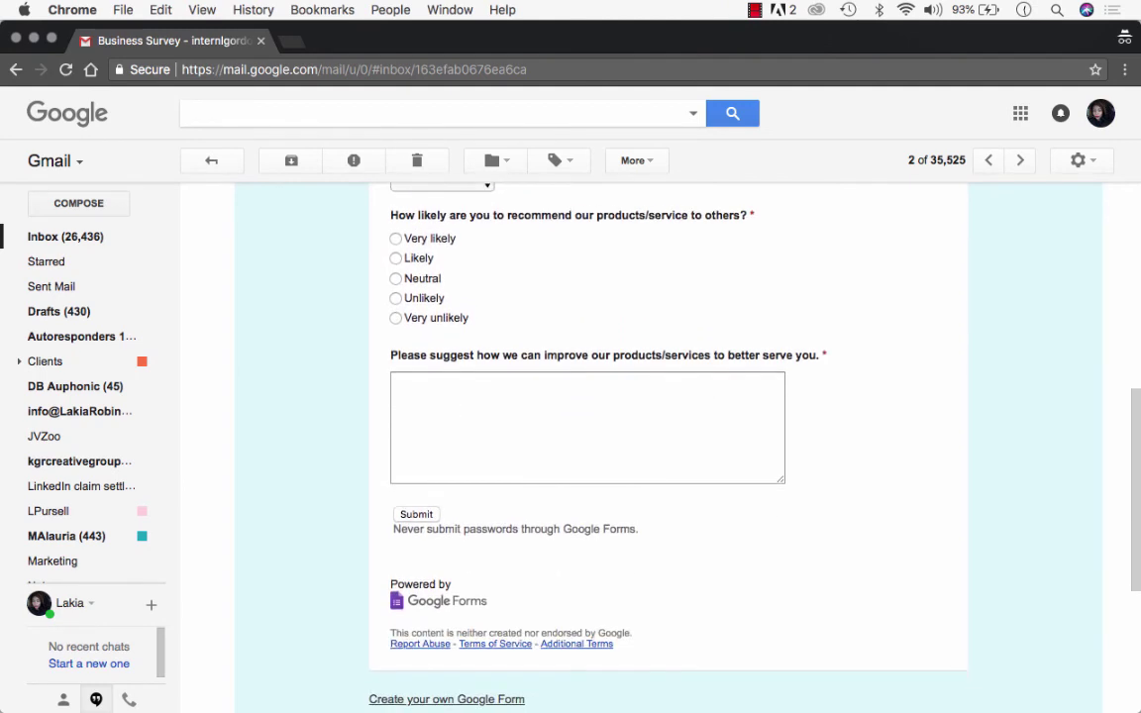
{"action": "scroll", "coordinate": [654, 446], "scroll_direction": "up", "scroll_amount": 5}
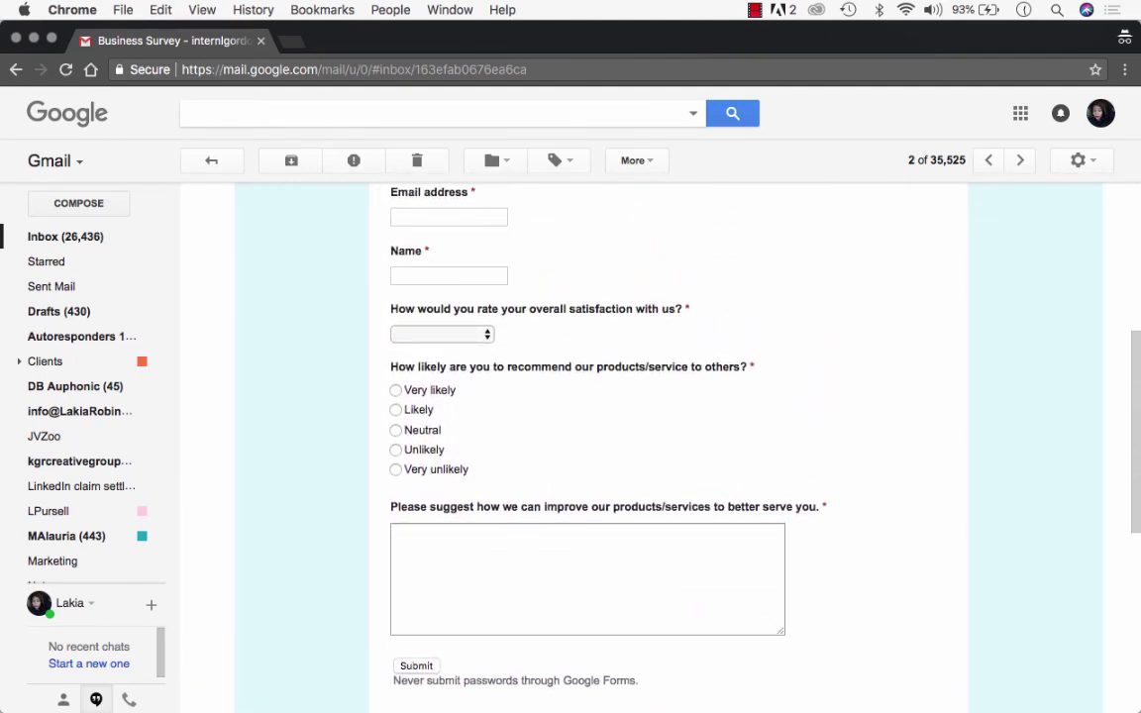
{"action": "scroll", "coordinate": [688, 404], "scroll_direction": "up", "scroll_amount": 3}
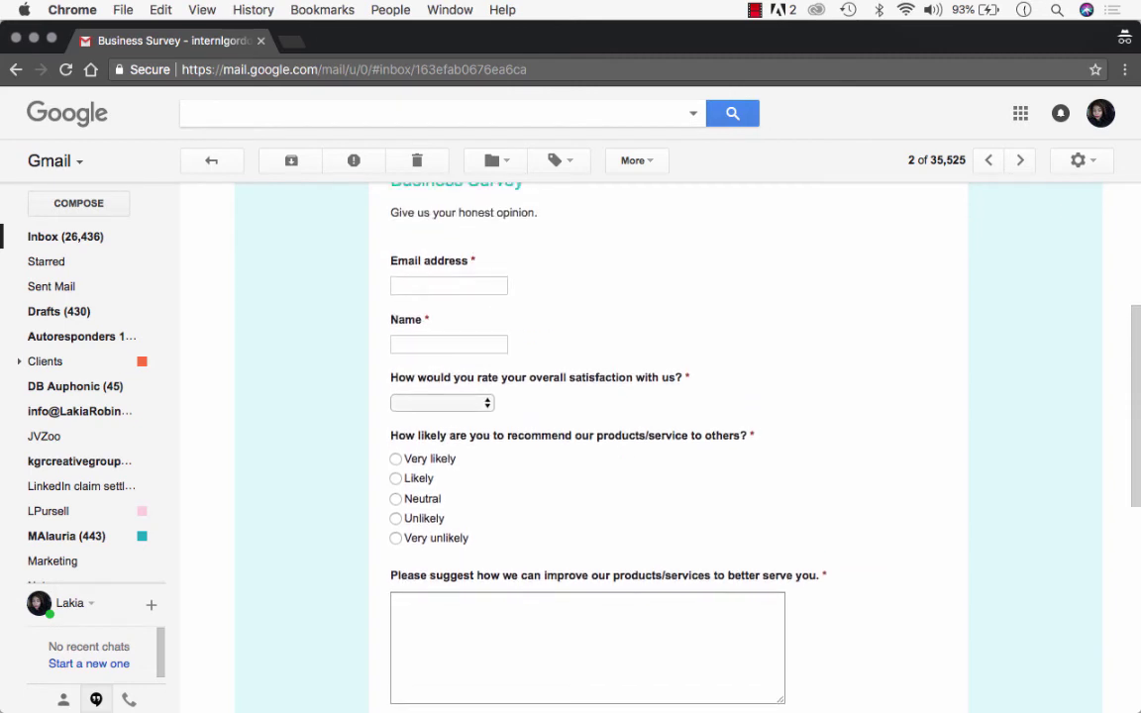
Fill in the respondent's email address and first name in the embedded survey
{"action": "left_click", "coordinate": [449, 301]}
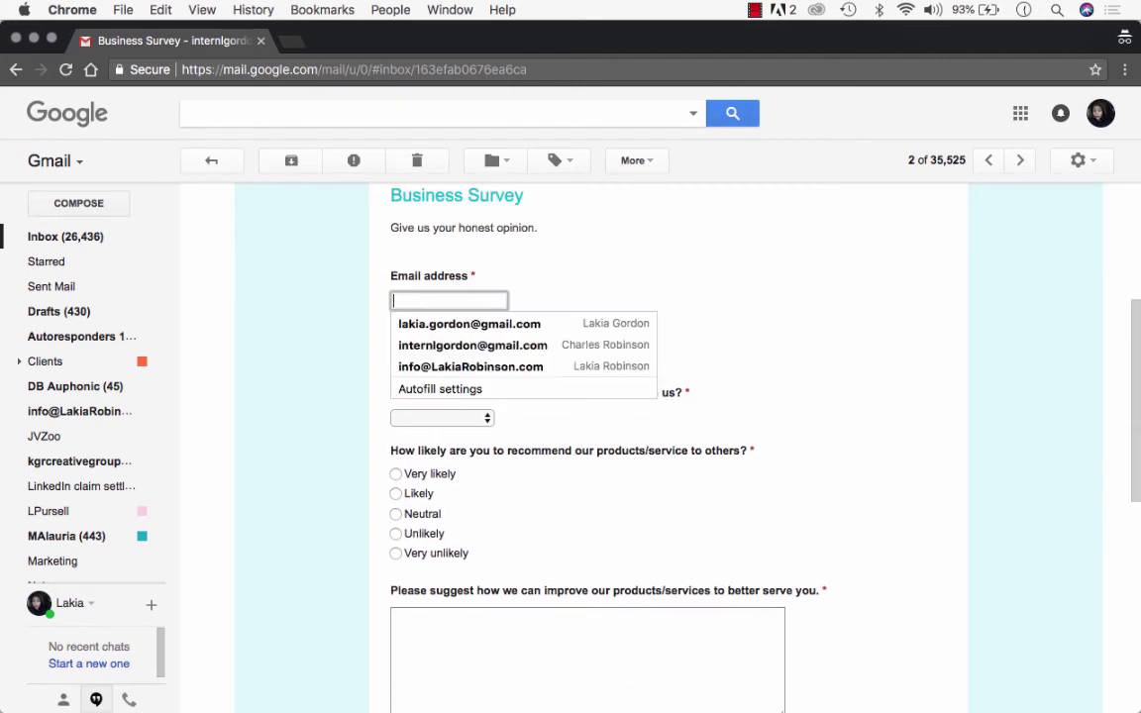
{"action": "key", "text": "Down"}
{"action": "key", "text": "Down"}
{"action": "key", "text": "Return"}
{"action": "left_click", "coordinate": [449, 360]}
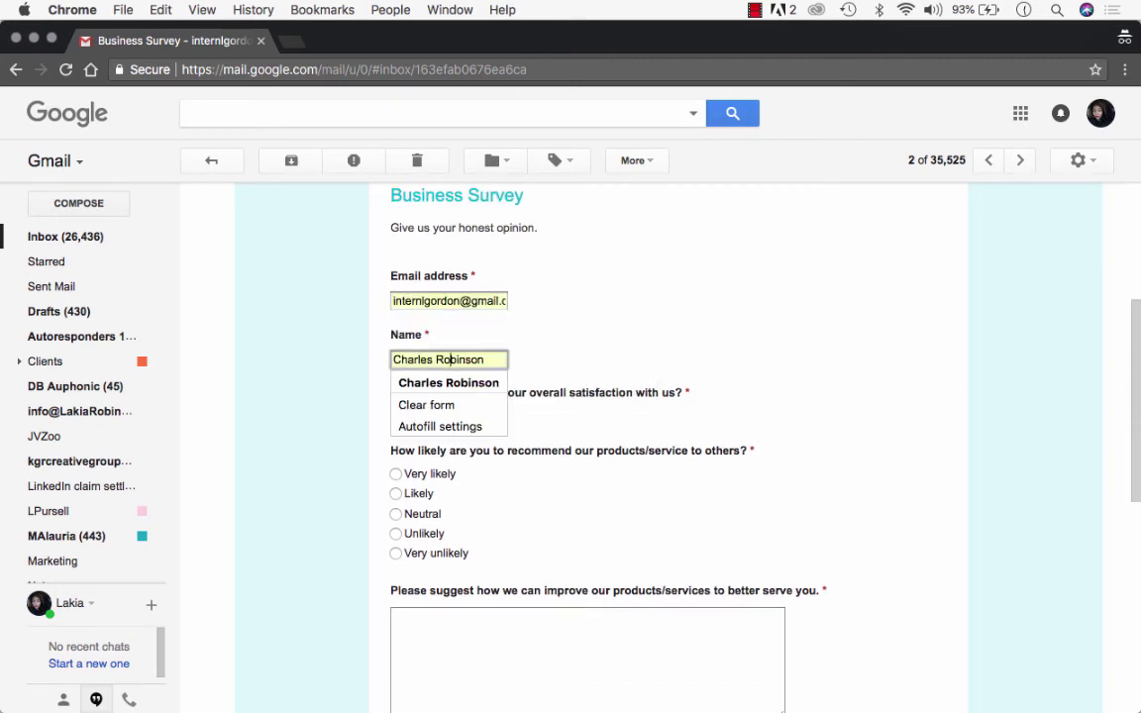
{"action": "type", "text": "Lakia"}
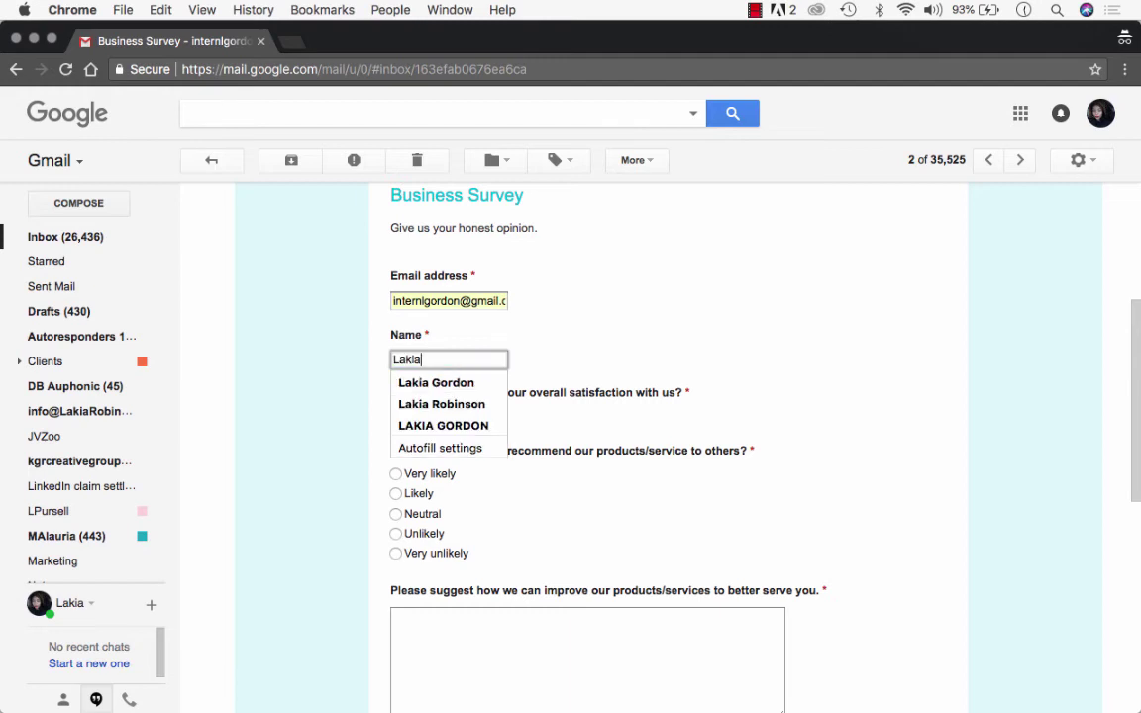
{"action": "key", "text": "Escape"}
Answer the overall satisfaction question with Very satisfied and the recommendation question with Very likely
{"action": "key", "text": "Tab"}
{"action": "key", "text": "space"}
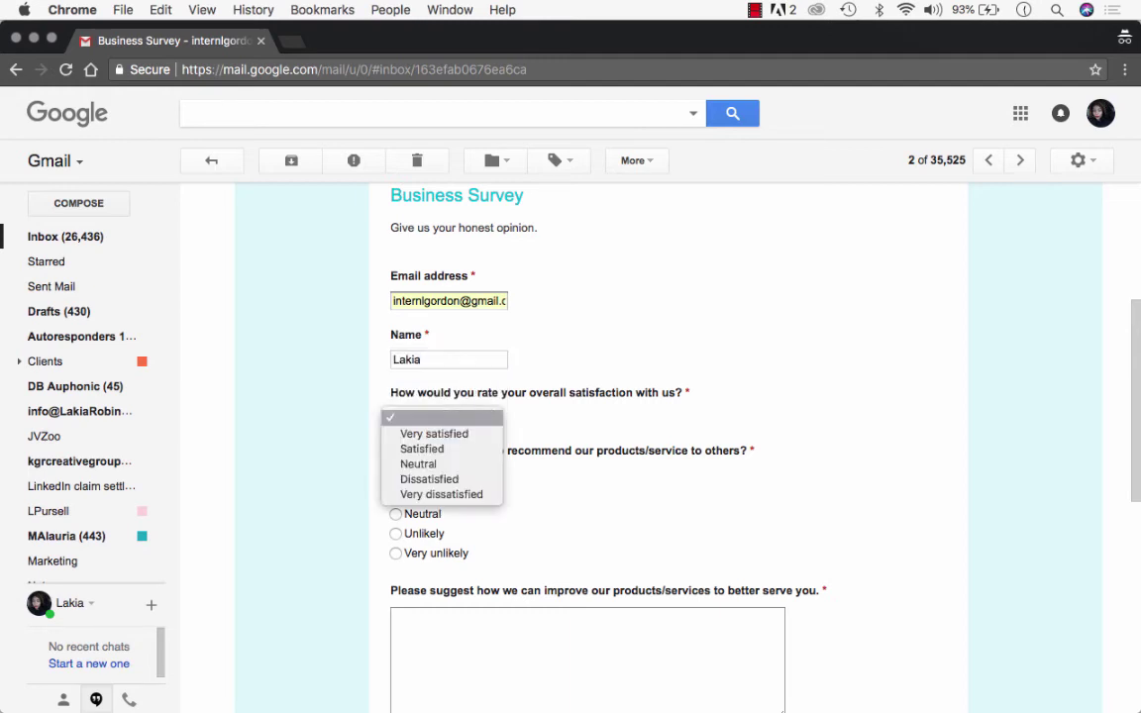
{"action": "key", "text": "Escape"}
{"action": "scroll", "coordinate": [668, 446], "scroll_direction": "down", "scroll_amount": 2}
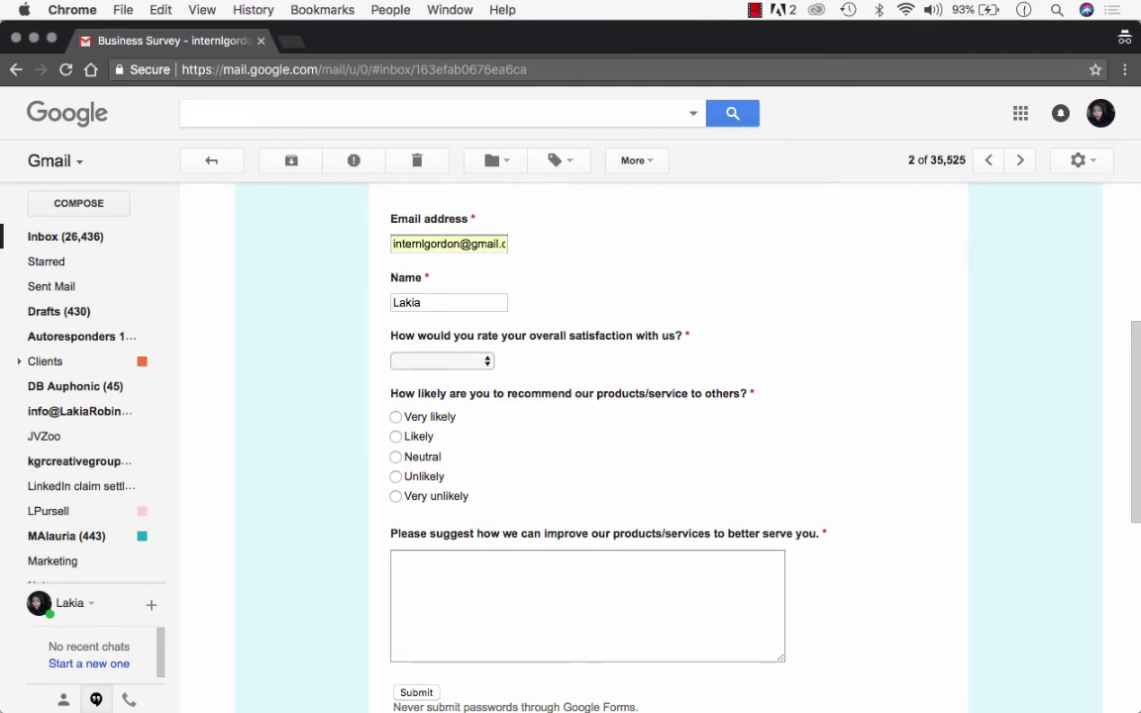
{"action": "key", "text": "space"}
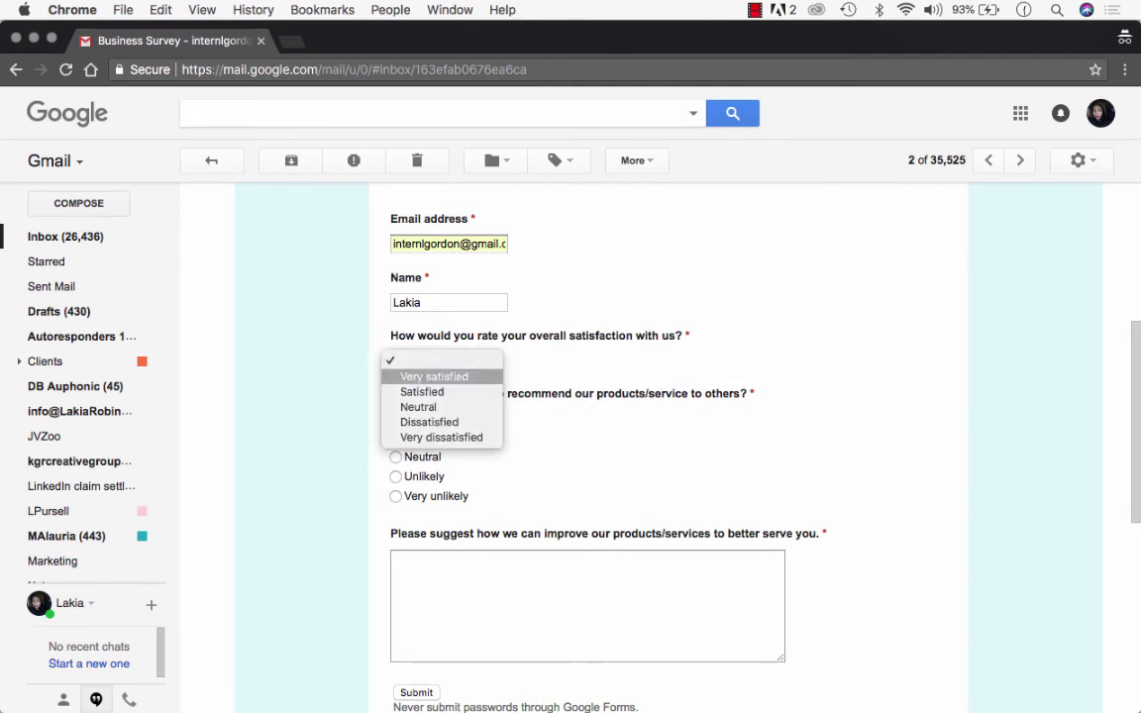
{"action": "key", "text": "Return"}
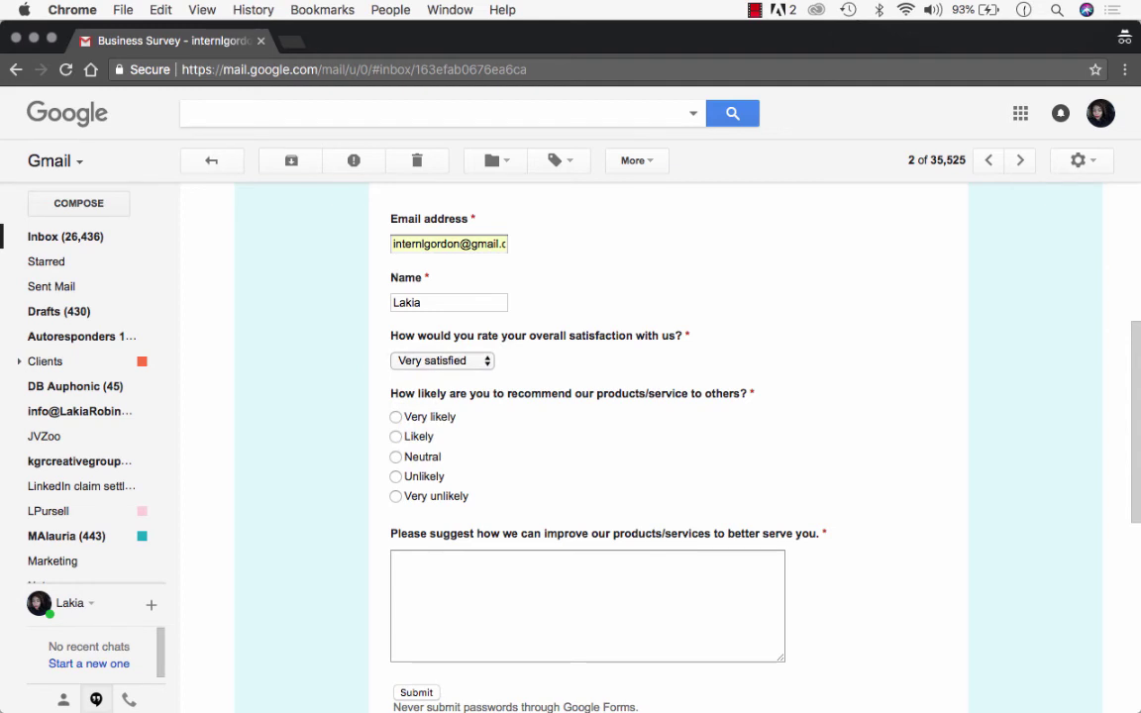
{"action": "left_click", "coordinate": [395, 417]}
Enter "Hey! You're doing a bang up job!" as the improvement suggestion and review the completed answers
{"action": "key", "text": "Tab"}
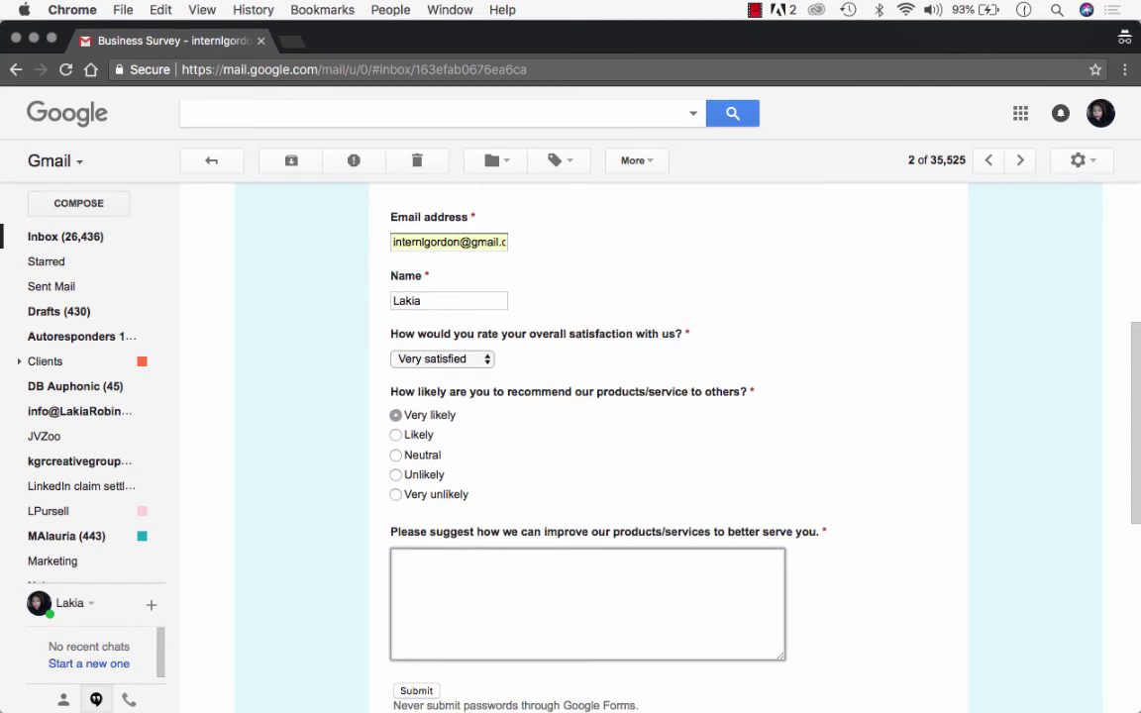
{"action": "type", "text": "Hey! You're doing a bang a"}
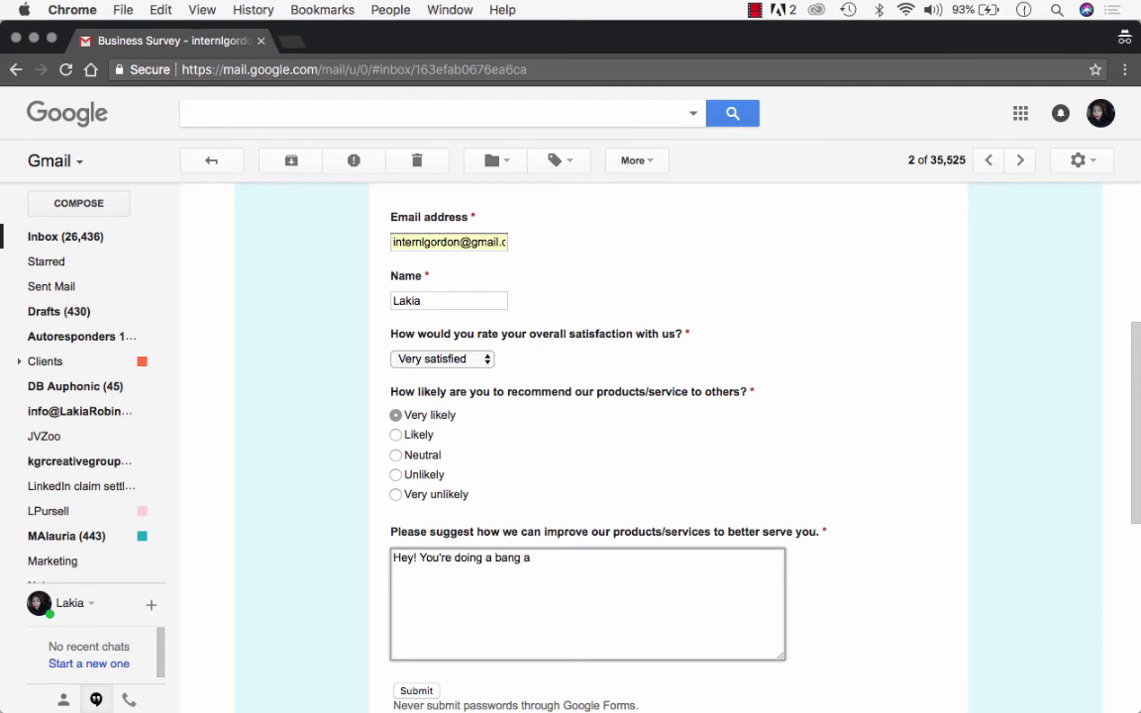
{"action": "key", "text": "BackSpace"}
{"action": "type", "text": "up job!"}
{"action": "scroll", "coordinate": [595, 446], "scroll_direction": "down", "scroll_amount": 2}
{"action": "scroll", "coordinate": [595, 446], "scroll_direction": "up", "scroll_amount": 4}
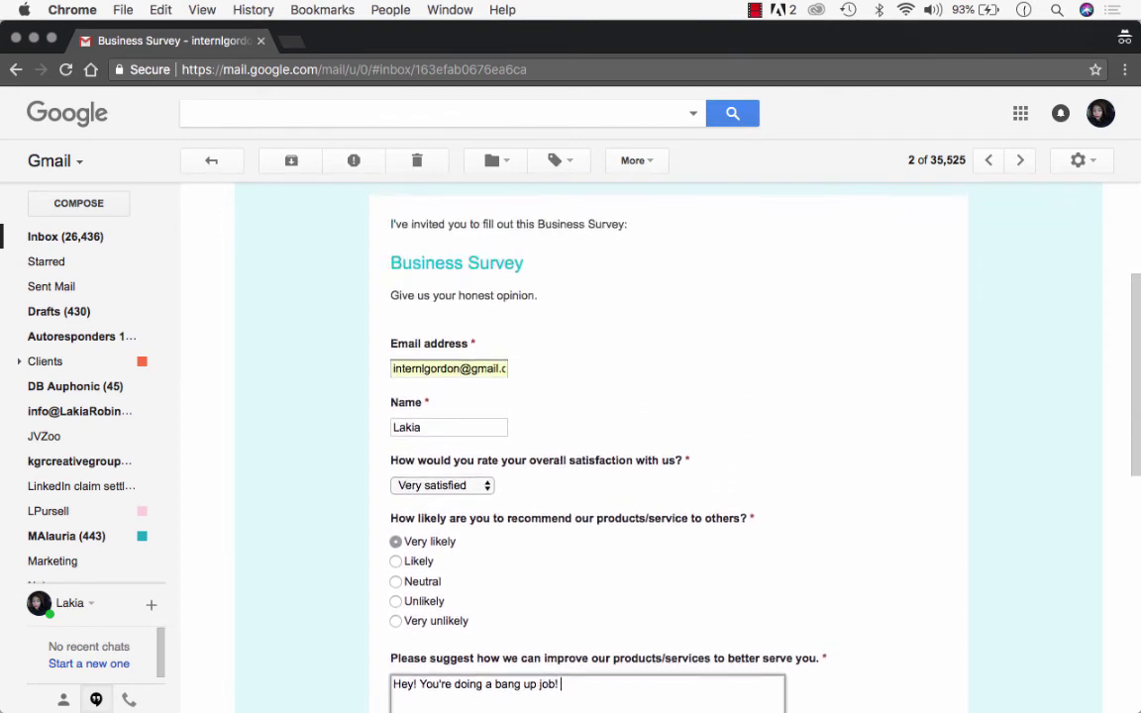
{"action": "scroll", "coordinate": [594, 446], "scroll_direction": "down", "scroll_amount": 5}
{"action": "scroll", "coordinate": [594, 446], "scroll_direction": "down", "scroll_amount": 2}
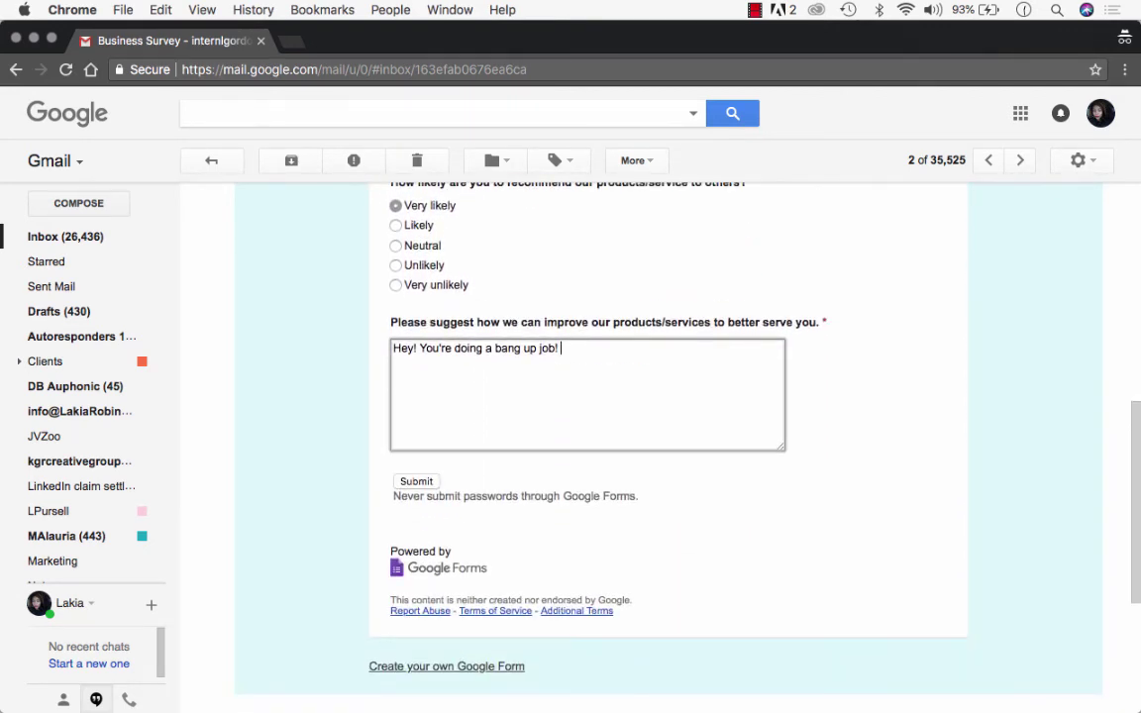
Submit the completed survey, put its browser window away and return to the responses of the Business Survey form
{"action": "left_click", "coordinate": [416, 481]}
{"action": "key", "text": "Return"}
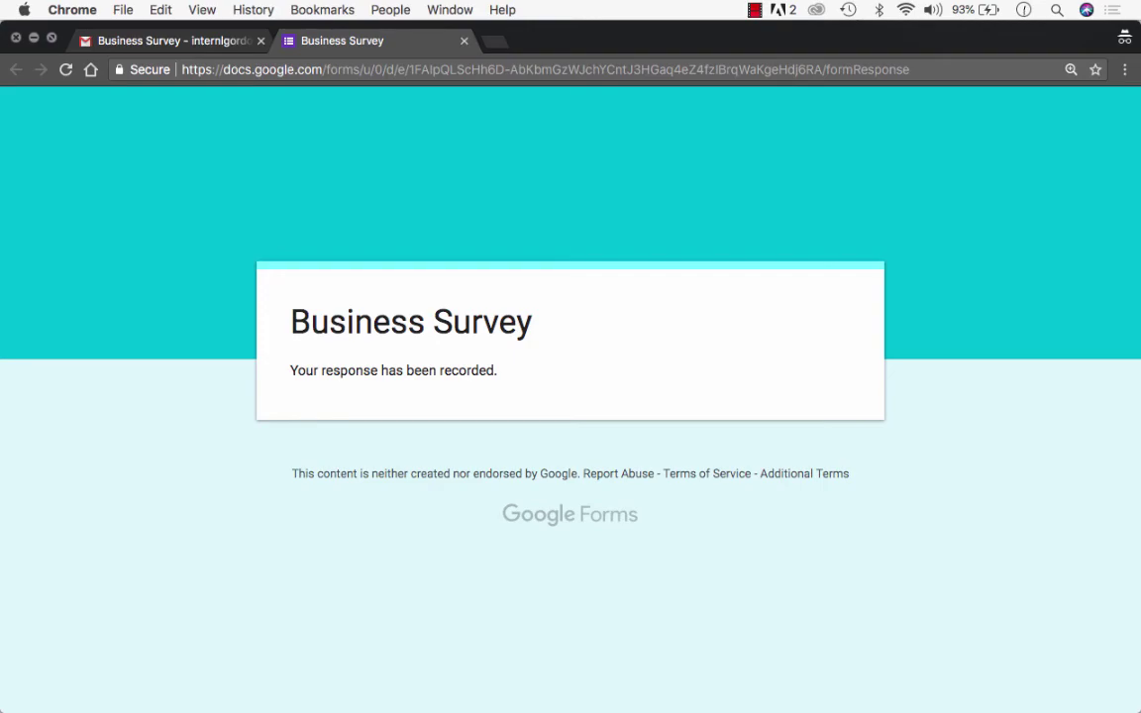
{"action": "left_click", "coordinate": [33, 37]}
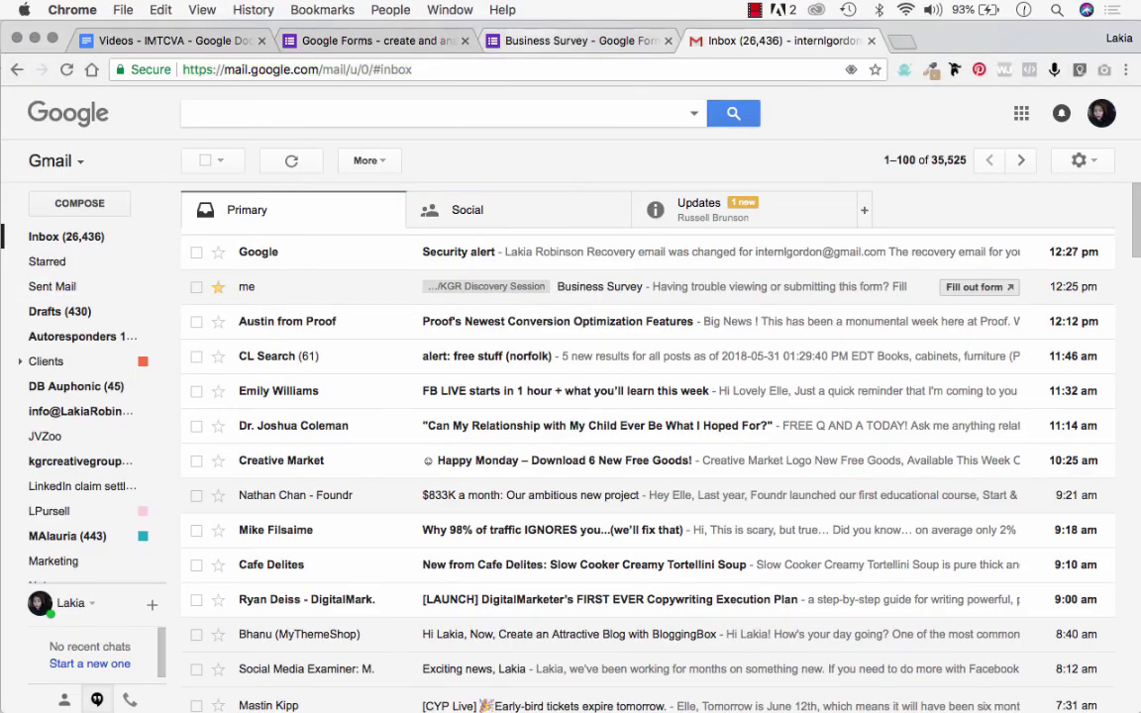
{"action": "left_click", "coordinate": [580, 41]}
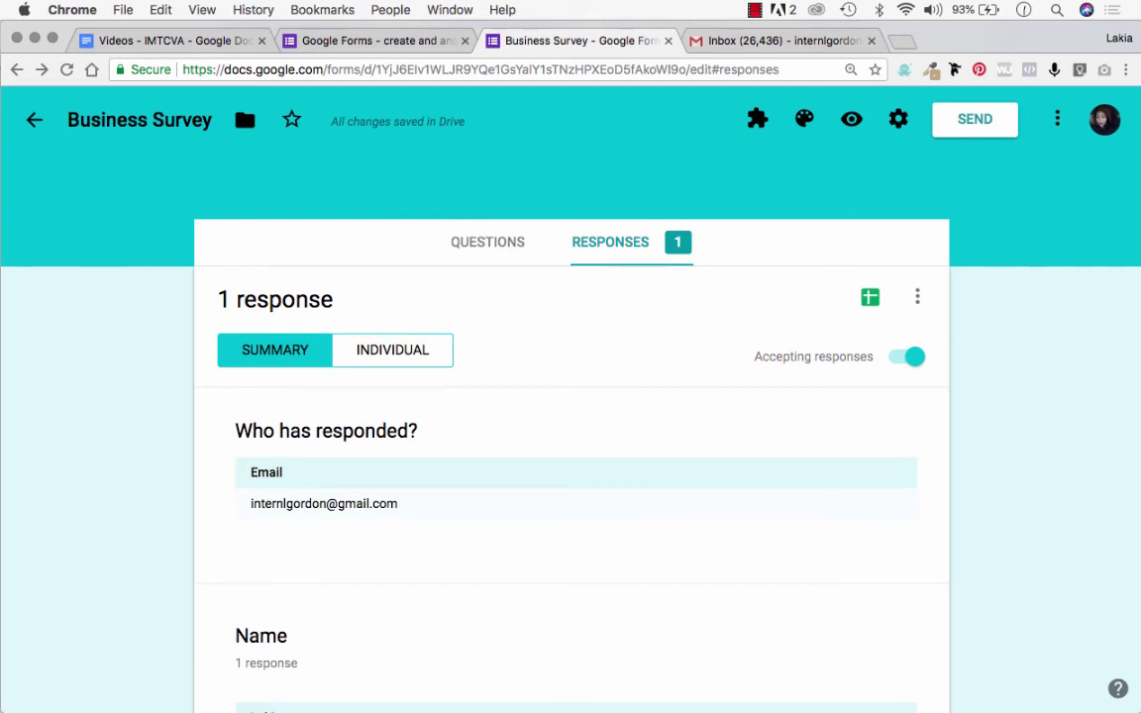
Go from Gmail to Google Drive and open the Business Survey form stored there
{"action": "left_click", "coordinate": [760, 41]}
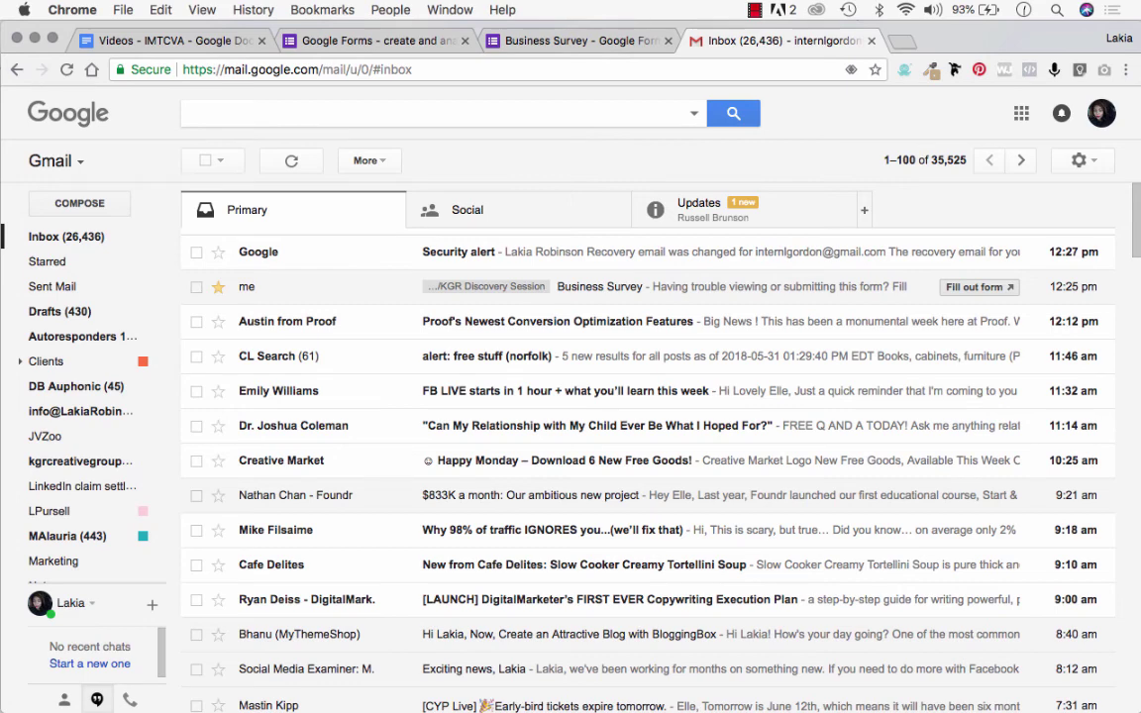
{"action": "left_click", "coordinate": [1022, 113]}
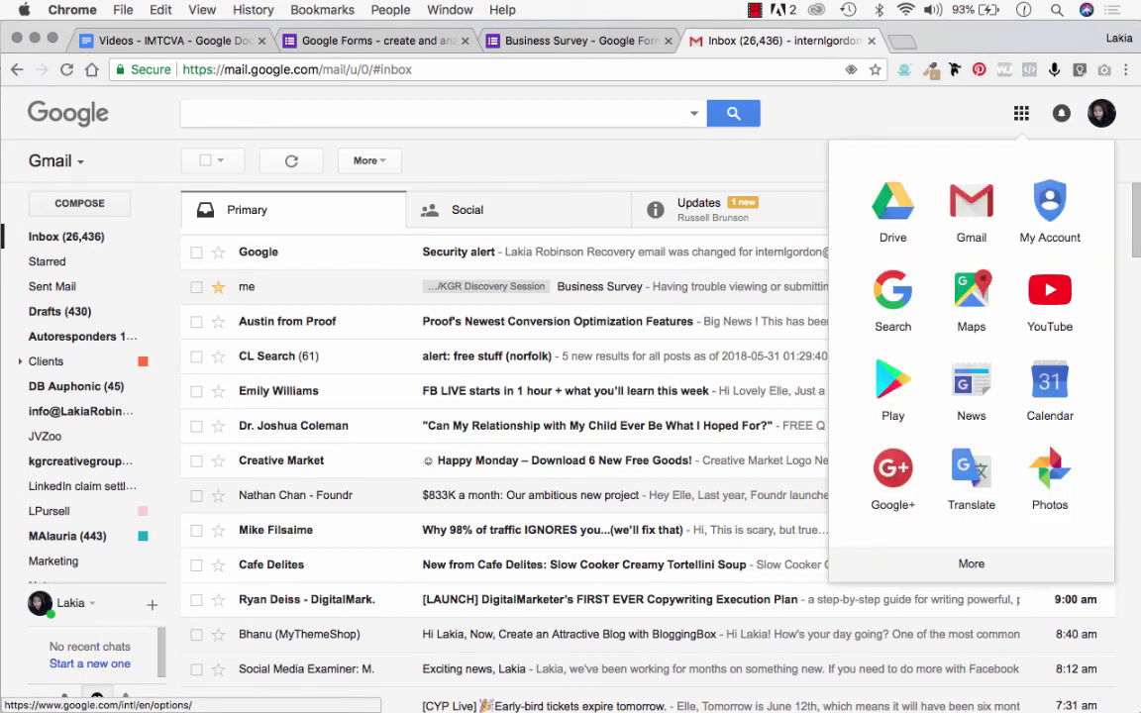
{"action": "left_click", "coordinate": [893, 210]}
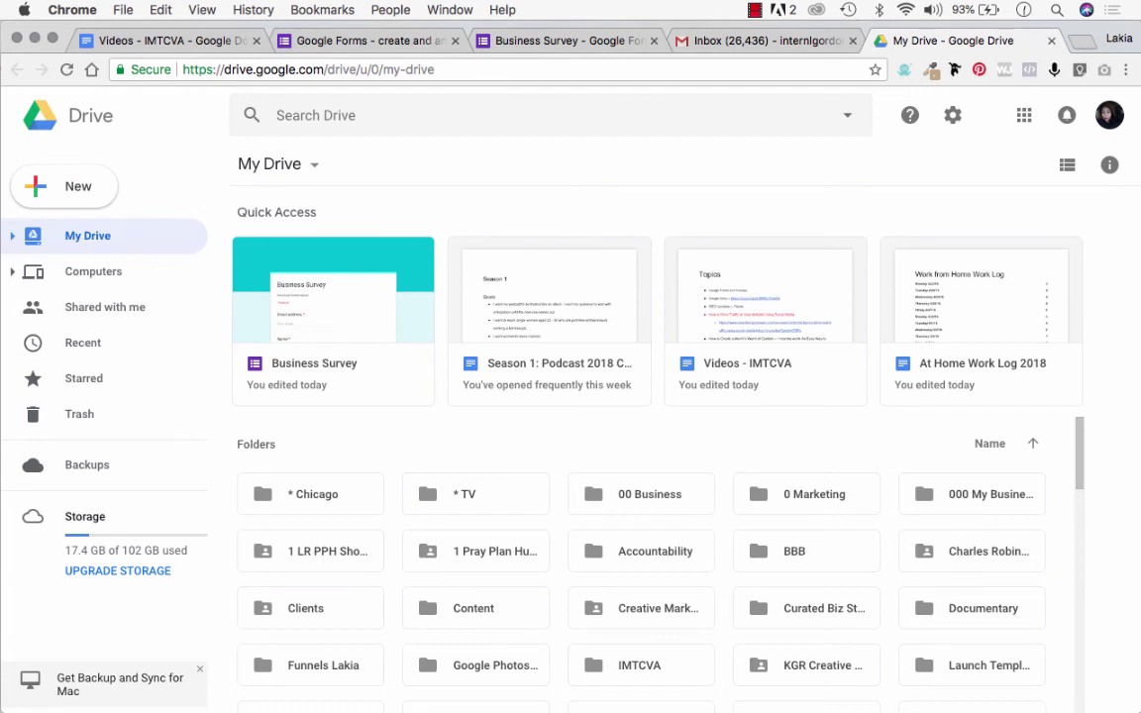
{"action": "double_click", "coordinate": [333, 319]}
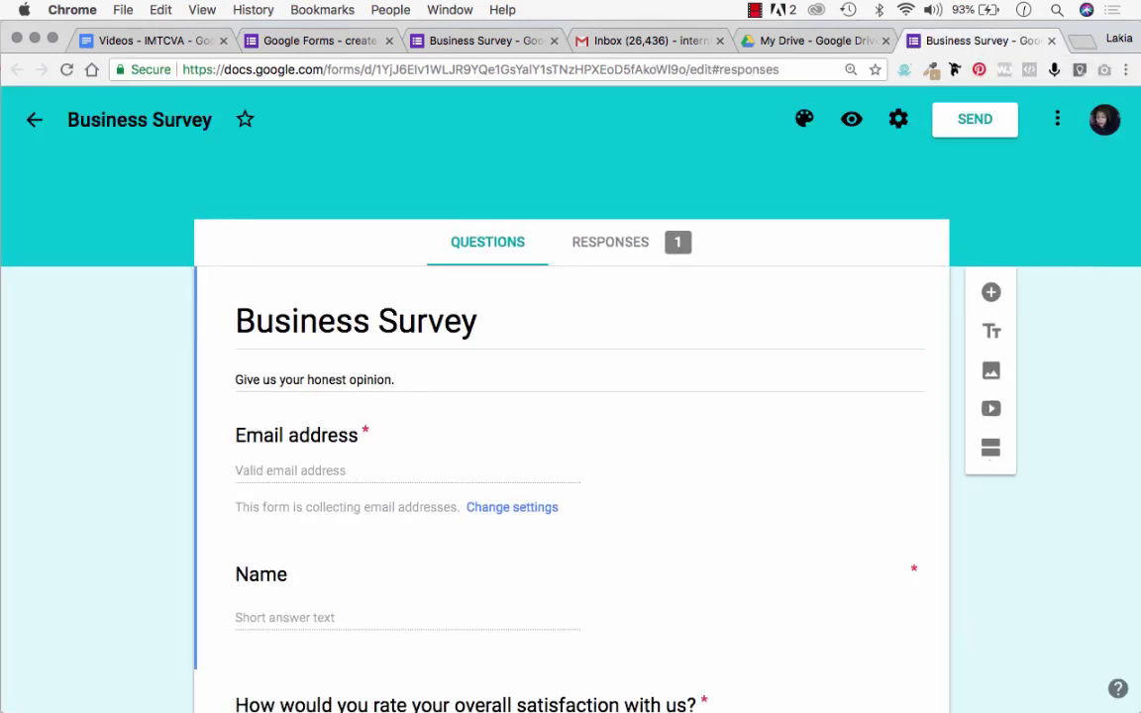
Examine the summary of responses from the respondent list through the rating charts to the improvement suggestion
{"action": "scroll", "coordinate": [571, 396], "scroll_direction": "down", "scroll_amount": 2}
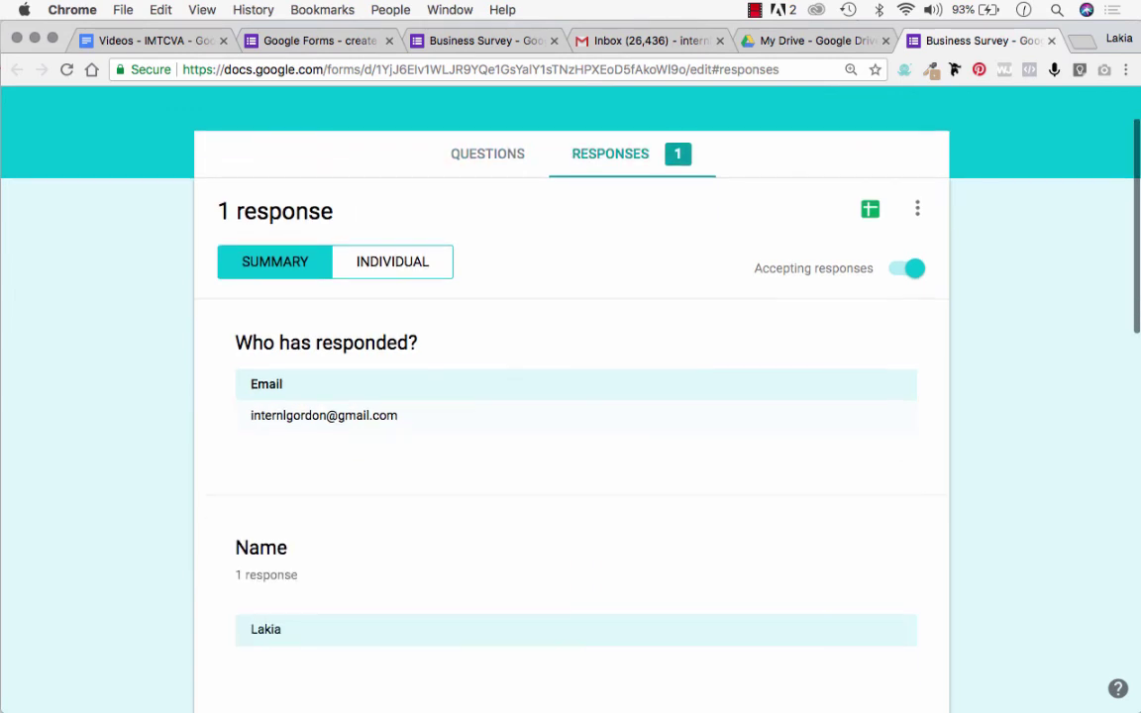
{"action": "scroll", "coordinate": [570, 396], "scroll_direction": "down", "scroll_amount": 2}
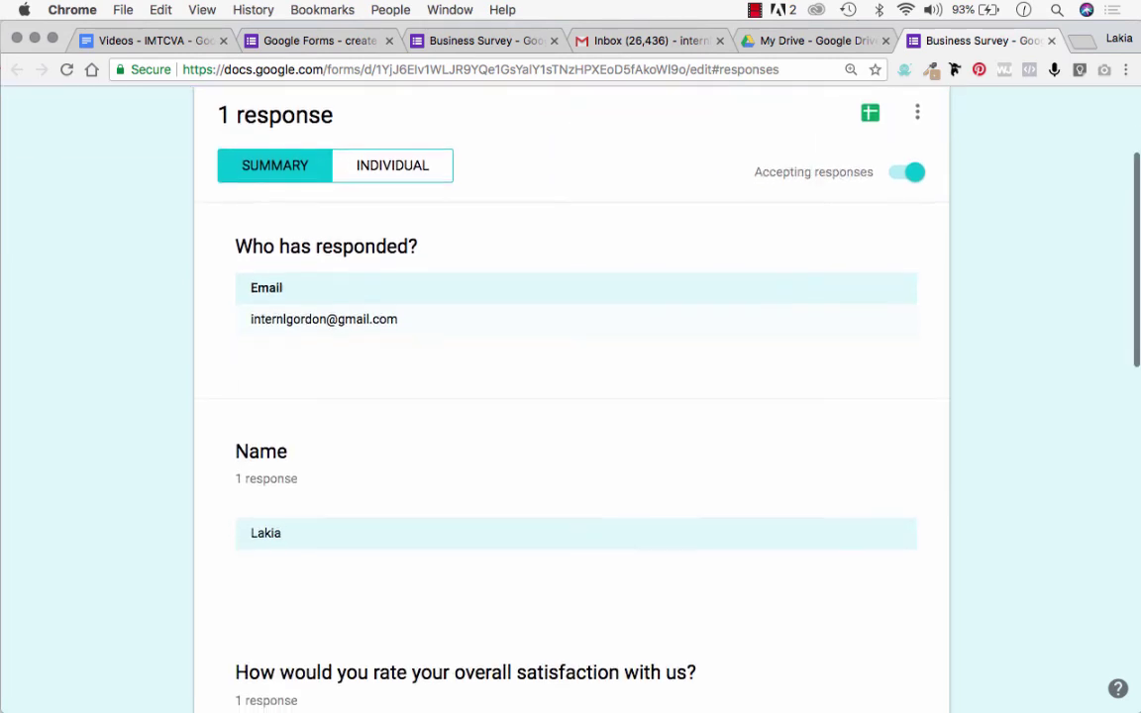
{"action": "scroll", "coordinate": [571, 397], "scroll_direction": "down", "scroll_amount": 2}
{"action": "scroll", "coordinate": [571, 397], "scroll_direction": "down", "scroll_amount": 1}
{"action": "scroll", "coordinate": [571, 396], "scroll_direction": "up", "scroll_amount": 1}
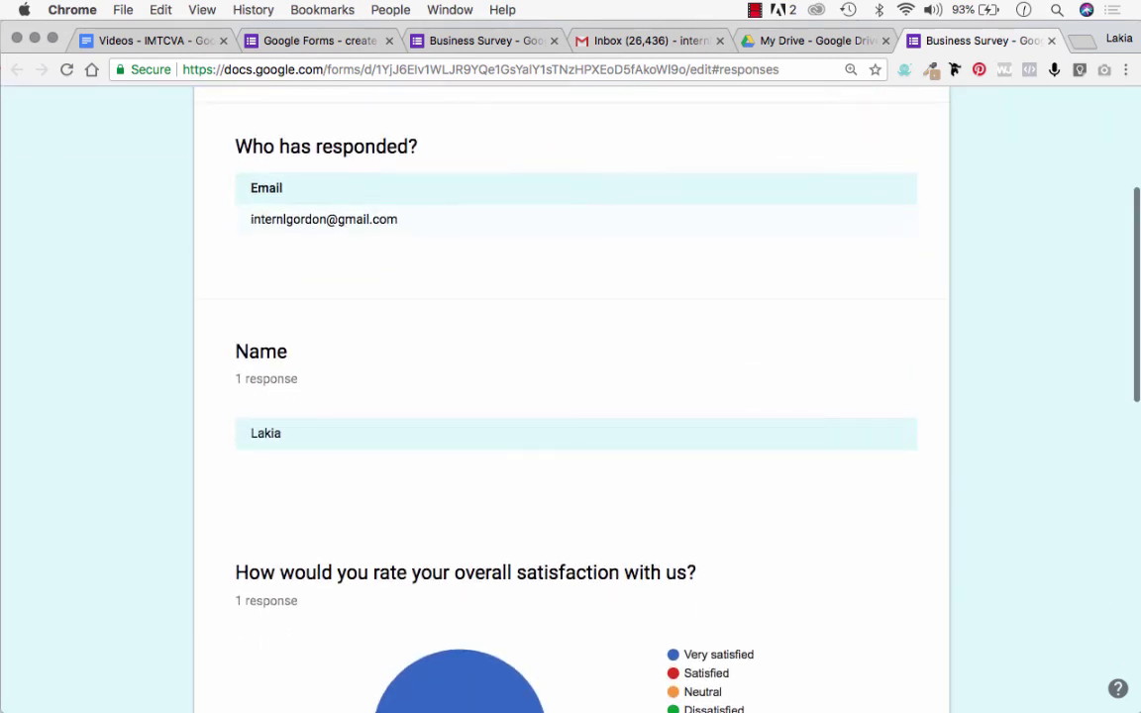
{"action": "scroll", "coordinate": [570, 396], "scroll_direction": "down", "scroll_amount": 3}
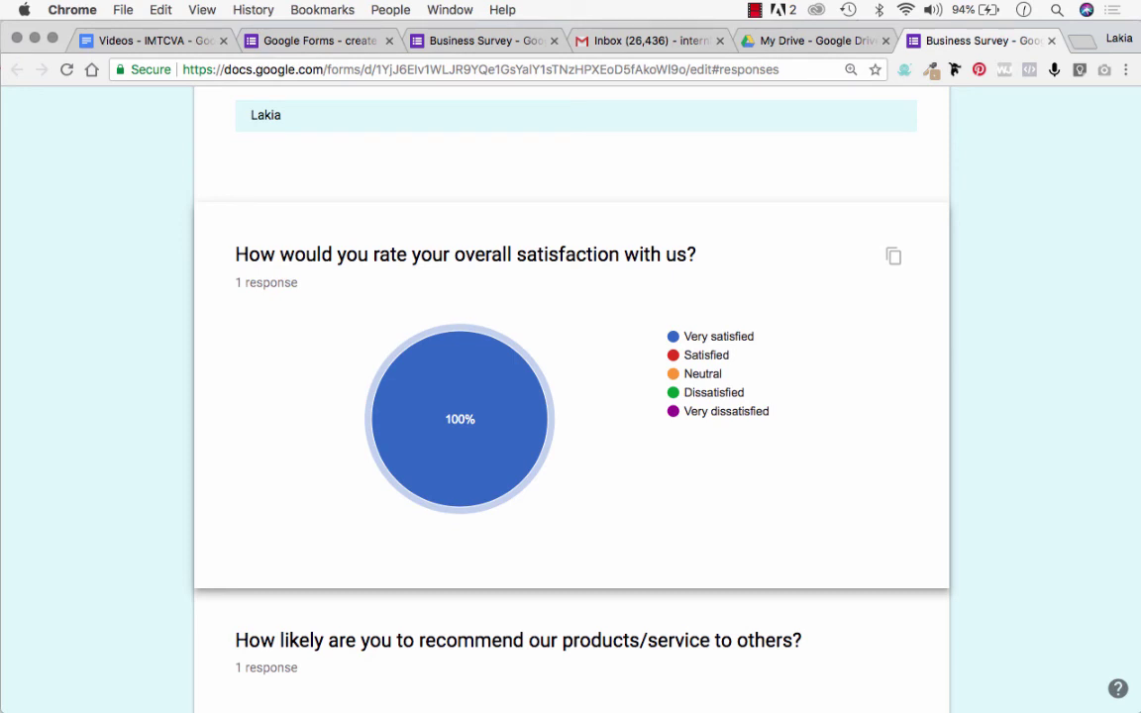
{"action": "scroll", "coordinate": [570, 396], "scroll_direction": "down", "scroll_amount": 3}
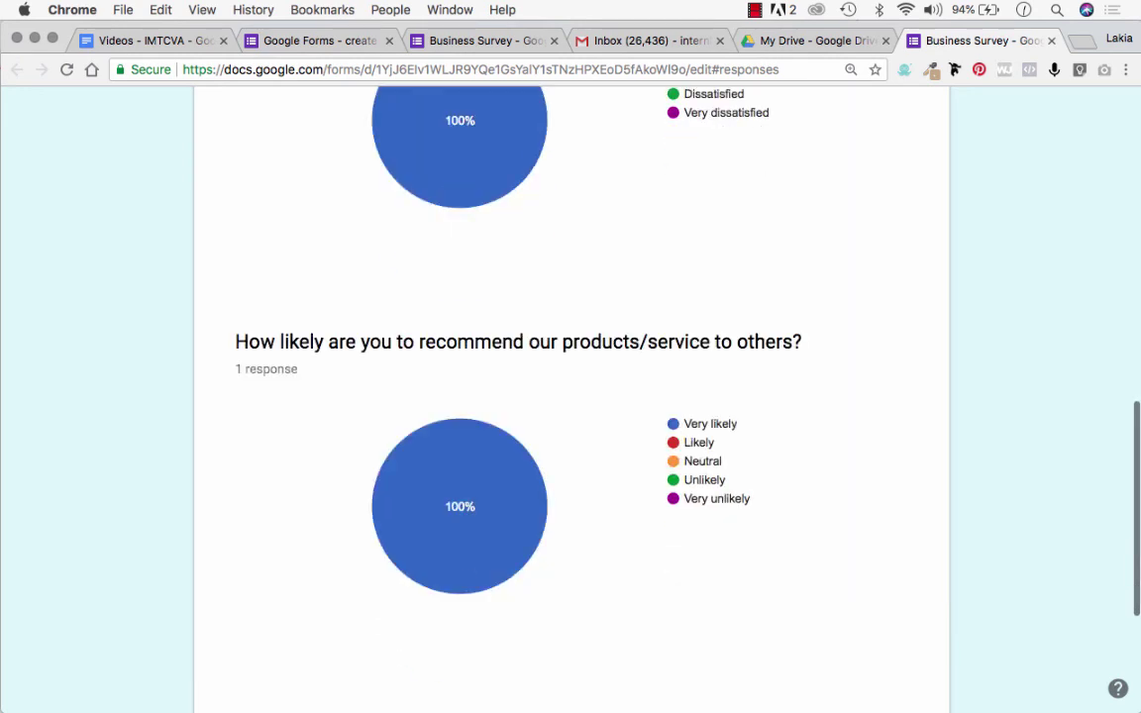
{"action": "scroll", "coordinate": [570, 397], "scroll_direction": "down", "scroll_amount": 3}
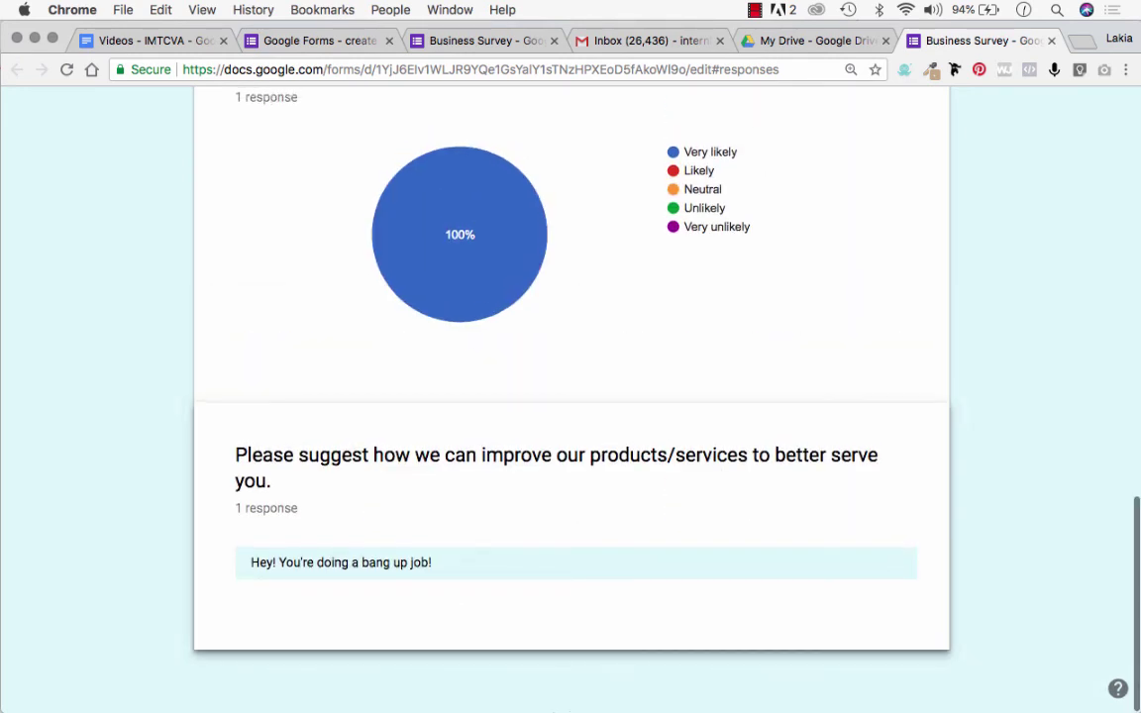
{"action": "scroll", "coordinate": [571, 396], "scroll_direction": "up", "scroll_amount": 10}
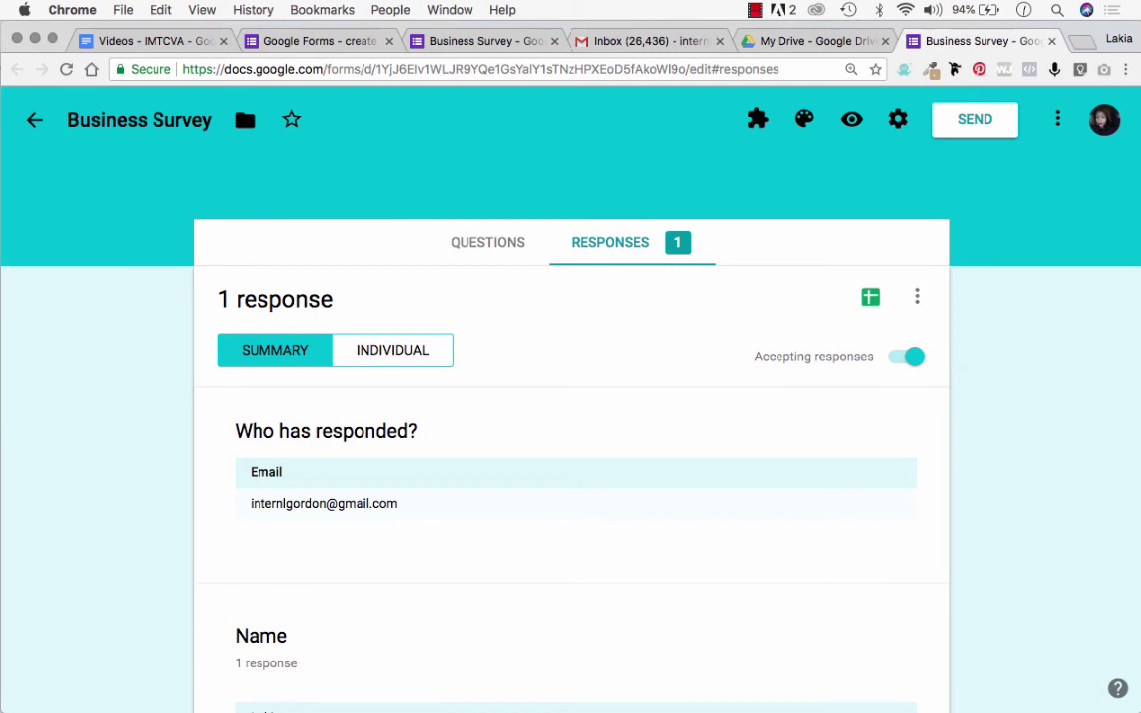
Display the responses individually and read through the submitted survey from its heading to its end
{"action": "left_click", "coordinate": [393, 349]}
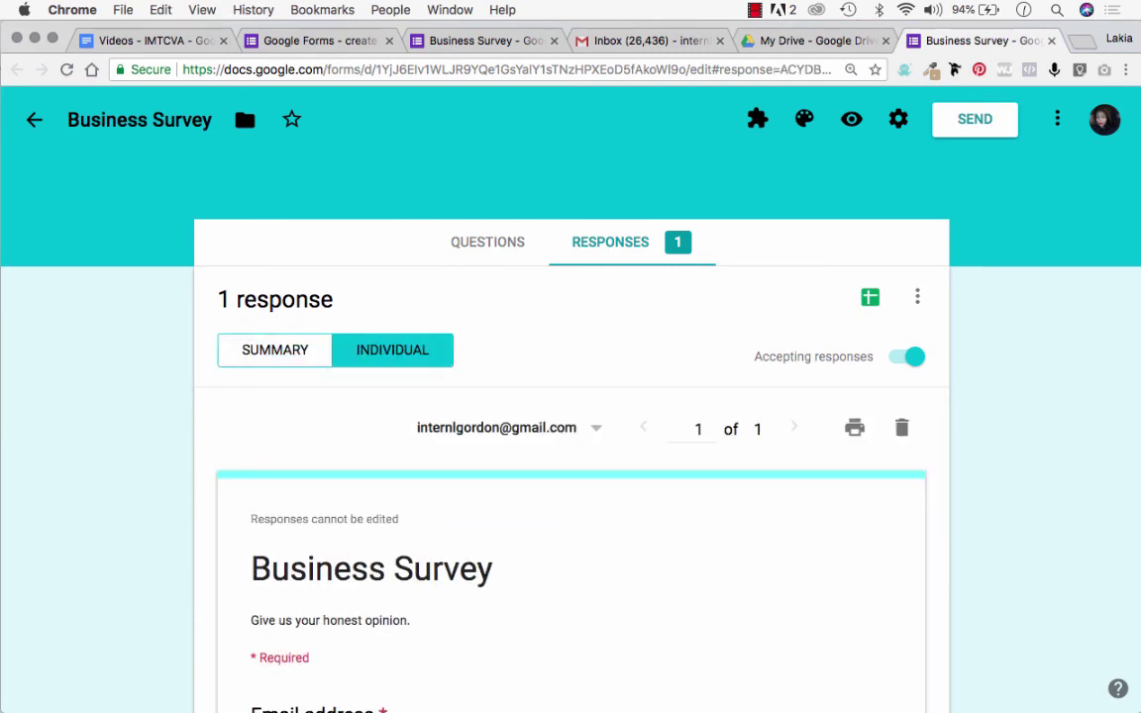
{"action": "scroll", "coordinate": [571, 396], "scroll_direction": "down", "scroll_amount": 10}
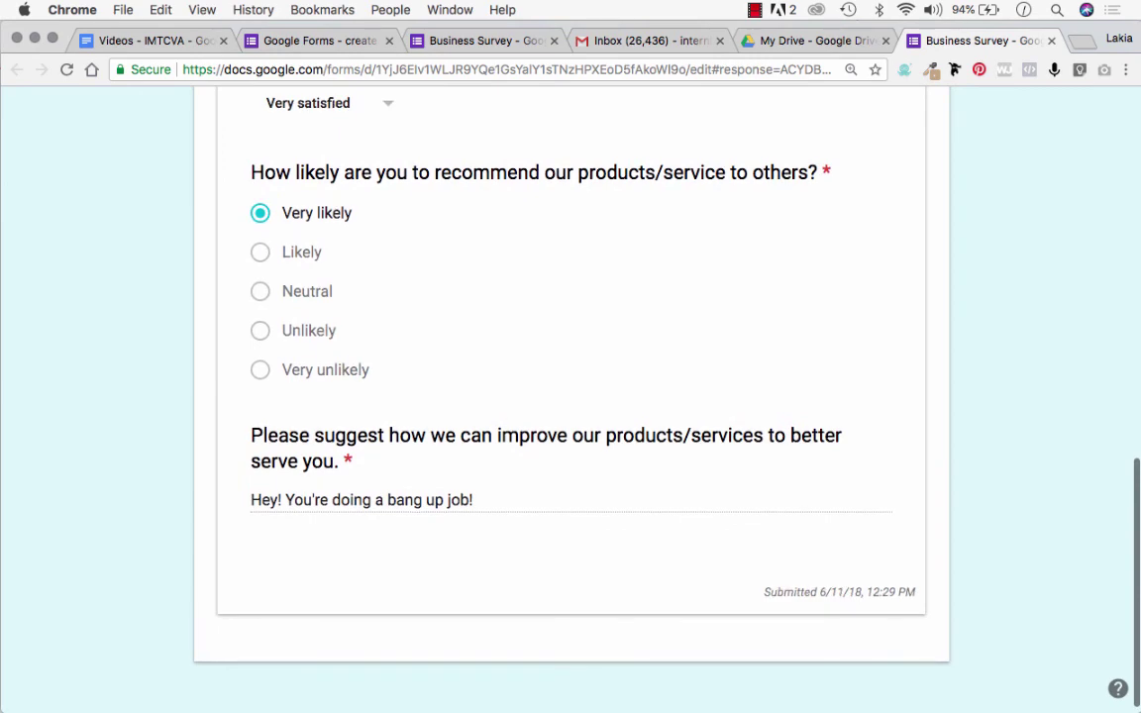
{"action": "scroll", "coordinate": [571, 396], "scroll_direction": "up", "scroll_amount": 2}
{"action": "scroll", "coordinate": [570, 396], "scroll_direction": "down", "scroll_amount": 3}
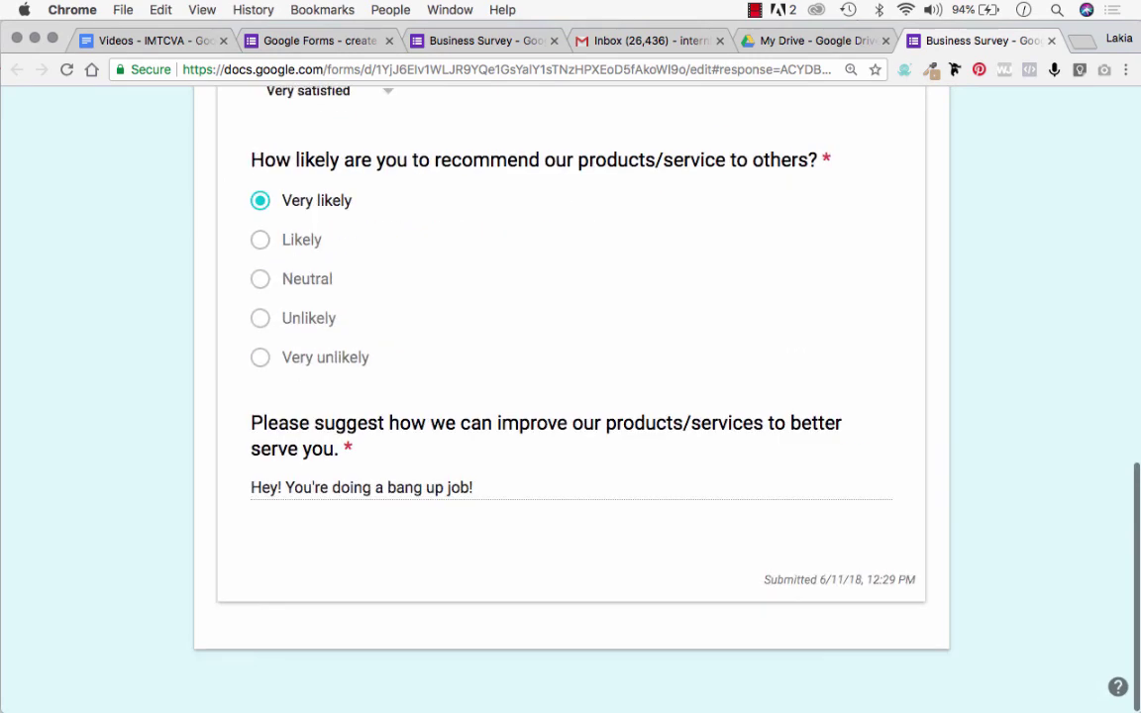
{"action": "scroll", "coordinate": [571, 396], "scroll_direction": "up", "scroll_amount": 15}
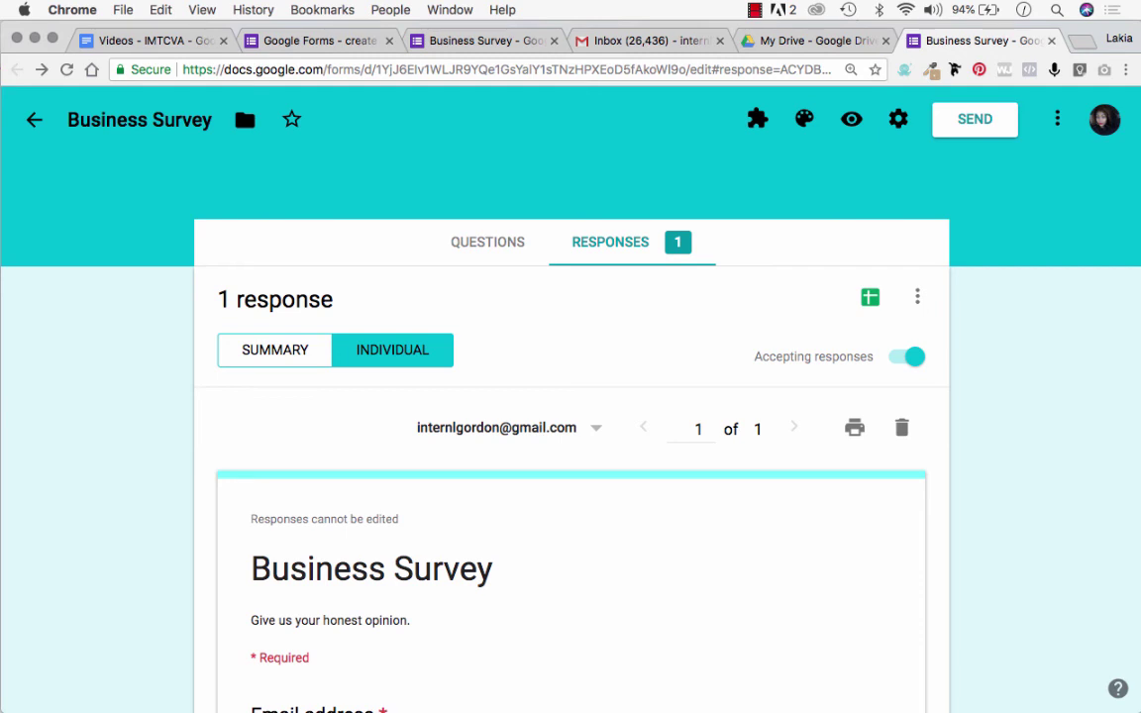
Create a new spreadsheet, Business Survey (Responses), as the destination for the form's responses
{"action": "left_click", "coordinate": [918, 298]}
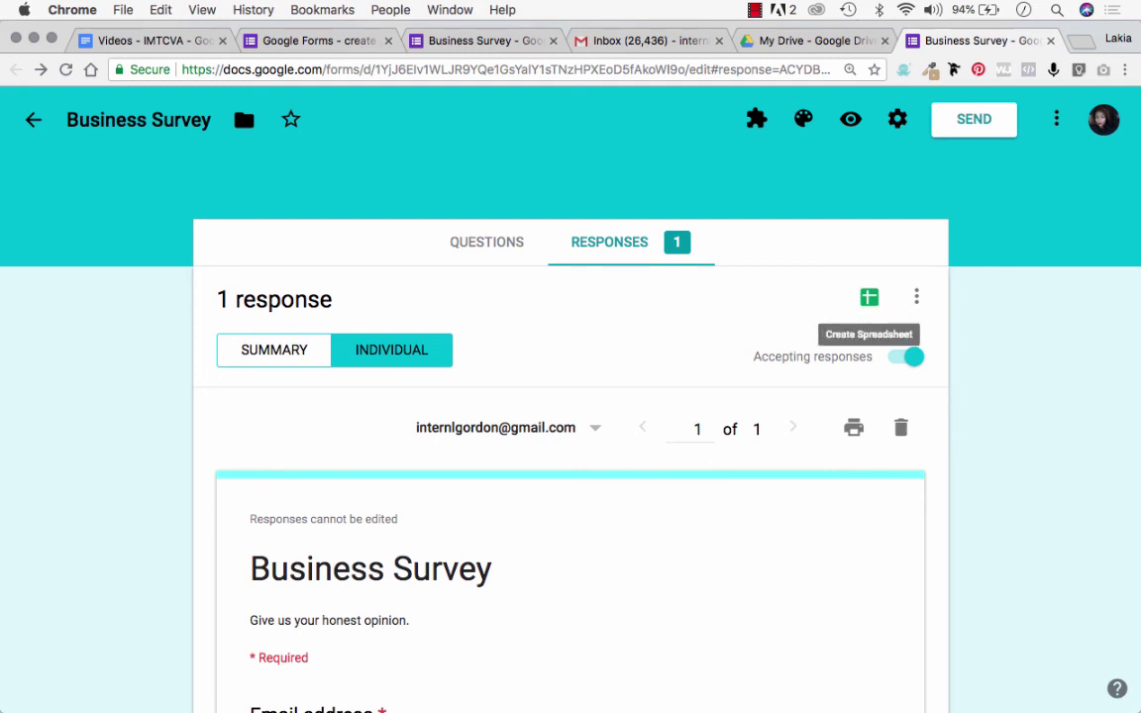
{"action": "left_click", "coordinate": [869, 297]}
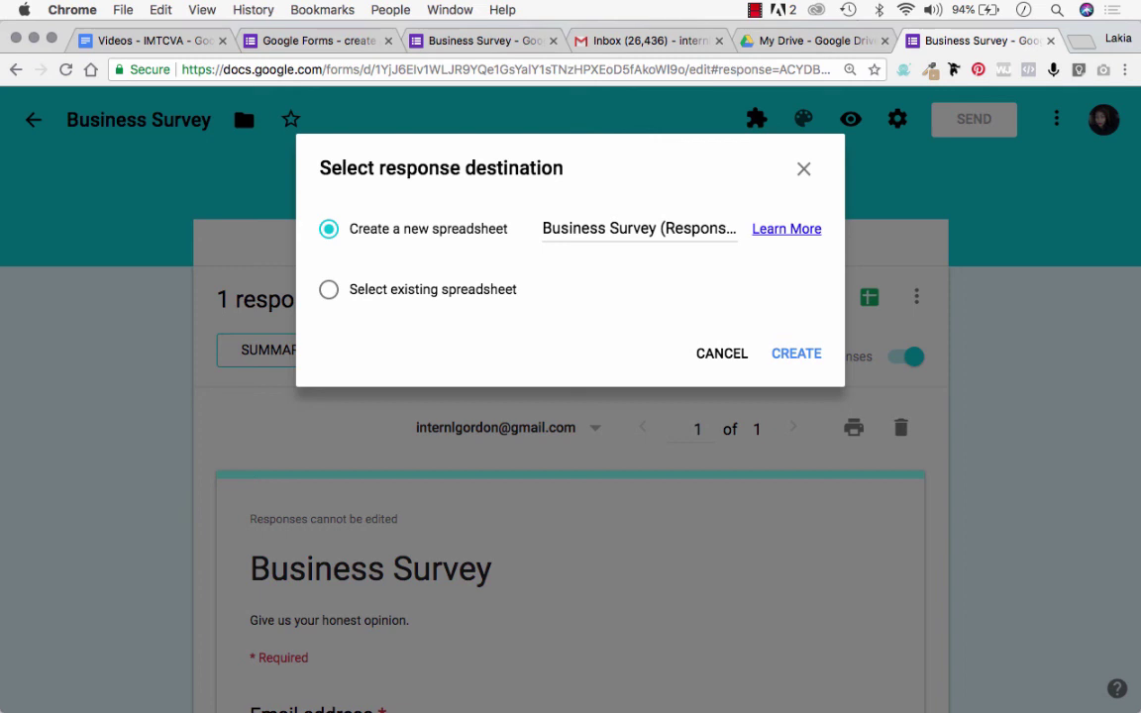
{"action": "left_click", "coordinate": [796, 353]}
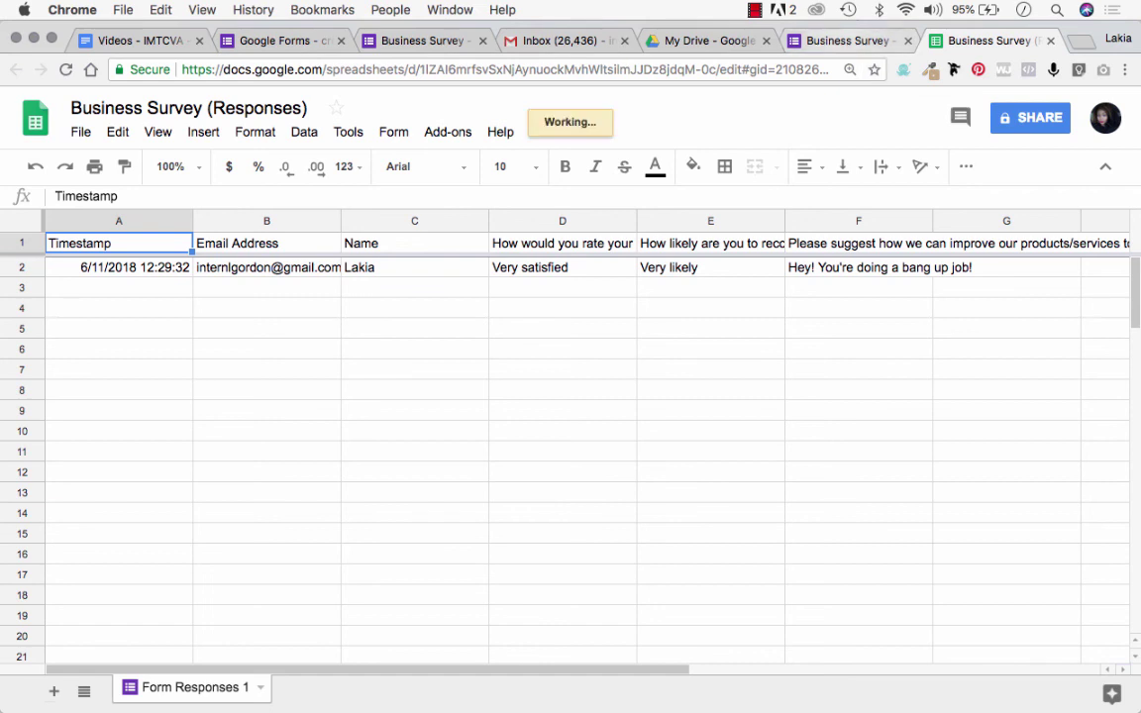
Compare the individual response in the form with the response spreadsheet, and look over the form's additional options
{"action": "left_click", "coordinate": [847, 41]}
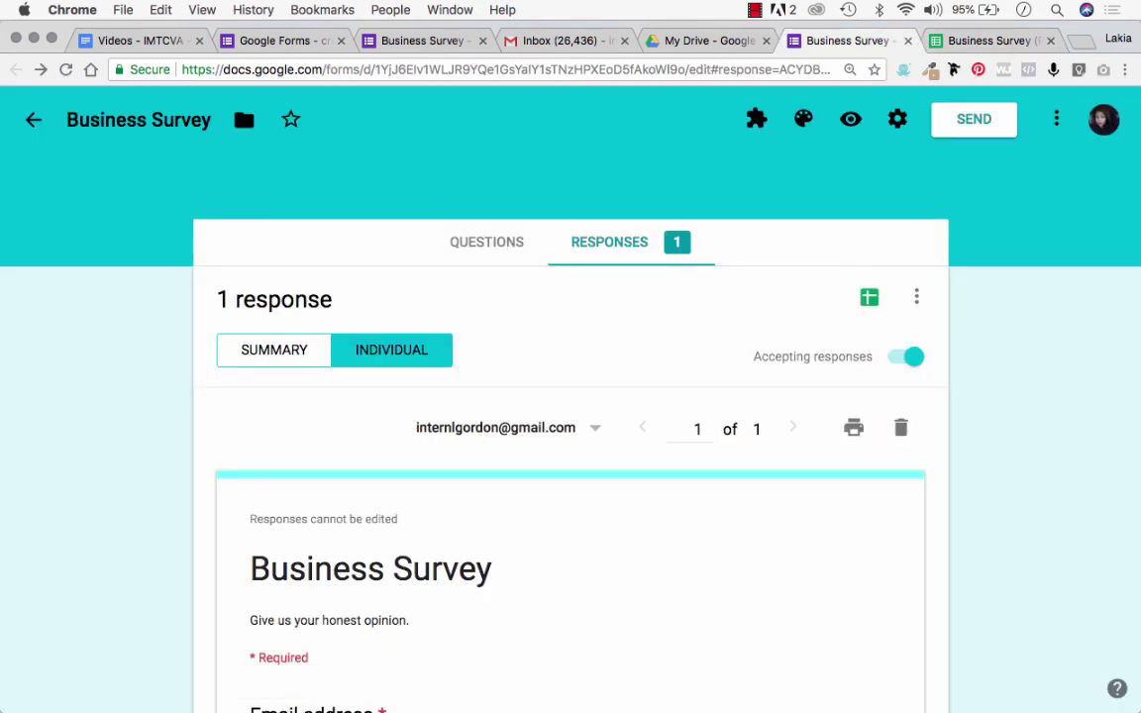
{"action": "scroll", "coordinate": [570, 396], "scroll_direction": "down", "scroll_amount": 5}
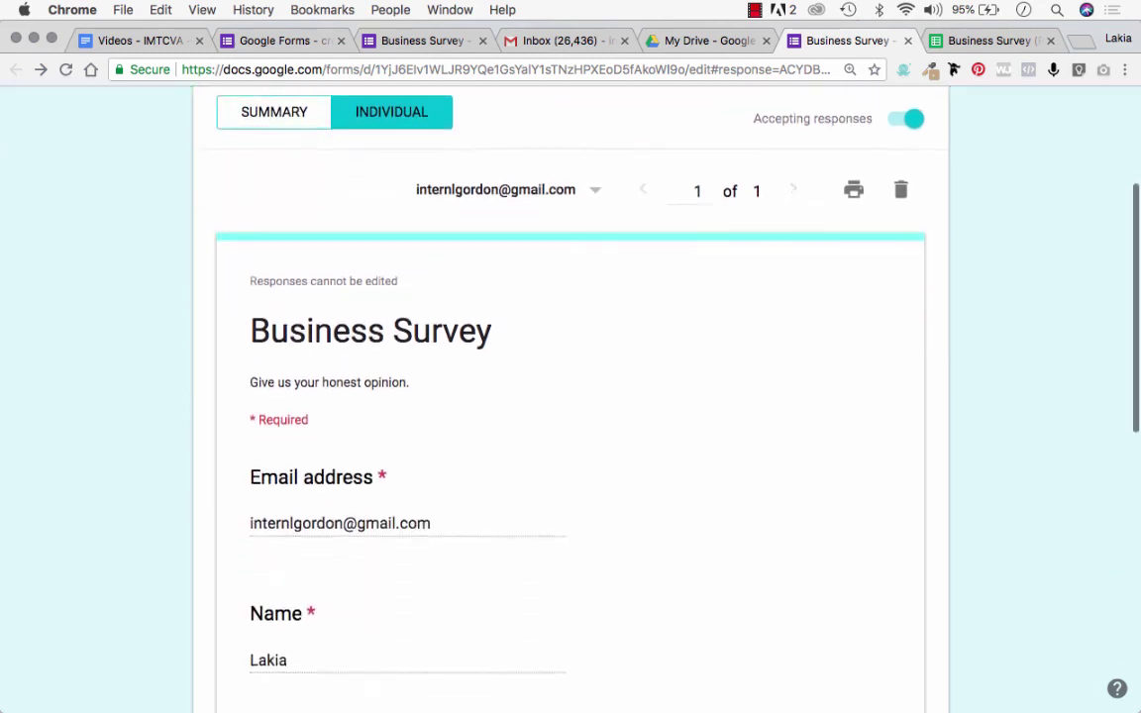
{"action": "key", "text": "ctrl+Tab"}
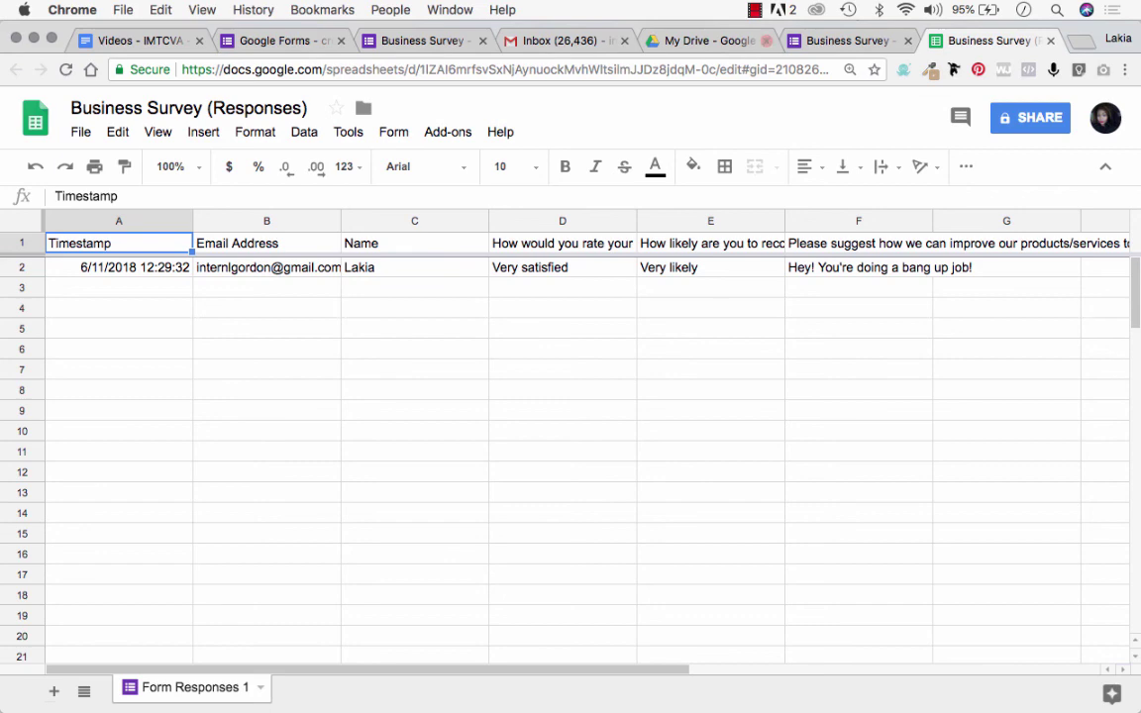
{"action": "key", "text": "ctrl+shift+Tab"}
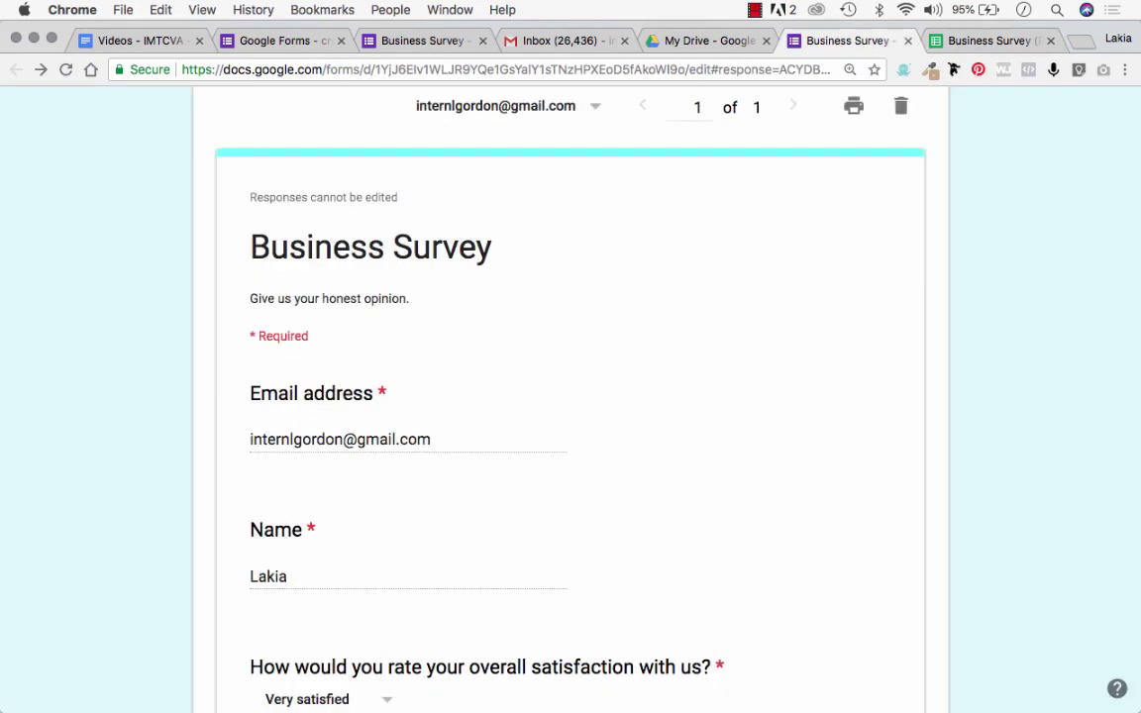
{"action": "scroll", "coordinate": [570, 396], "scroll_direction": "up", "scroll_amount": 5}
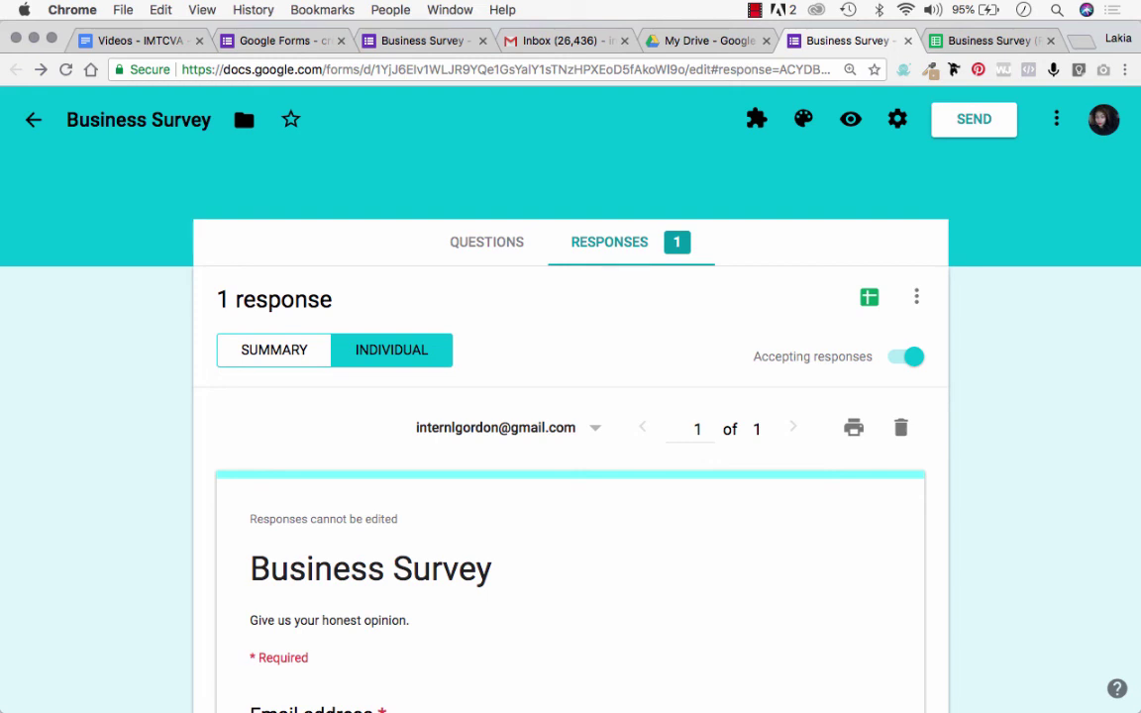
{"action": "left_click", "coordinate": [1056, 119]}
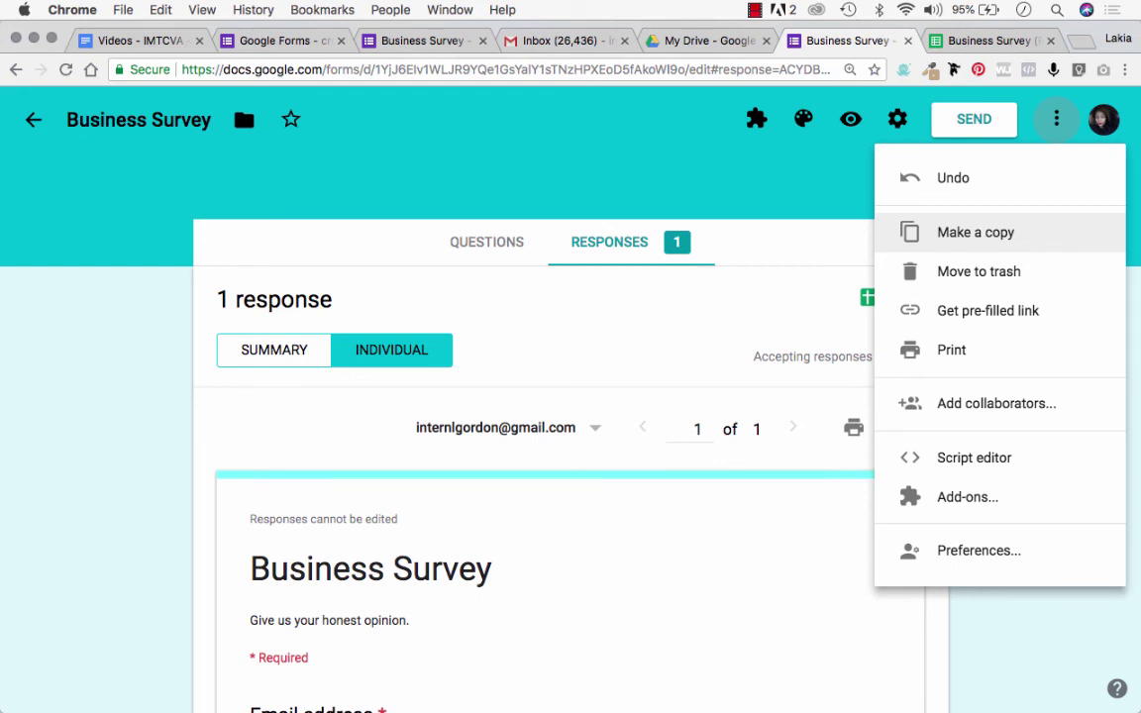
{"action": "key", "text": "Escape"}
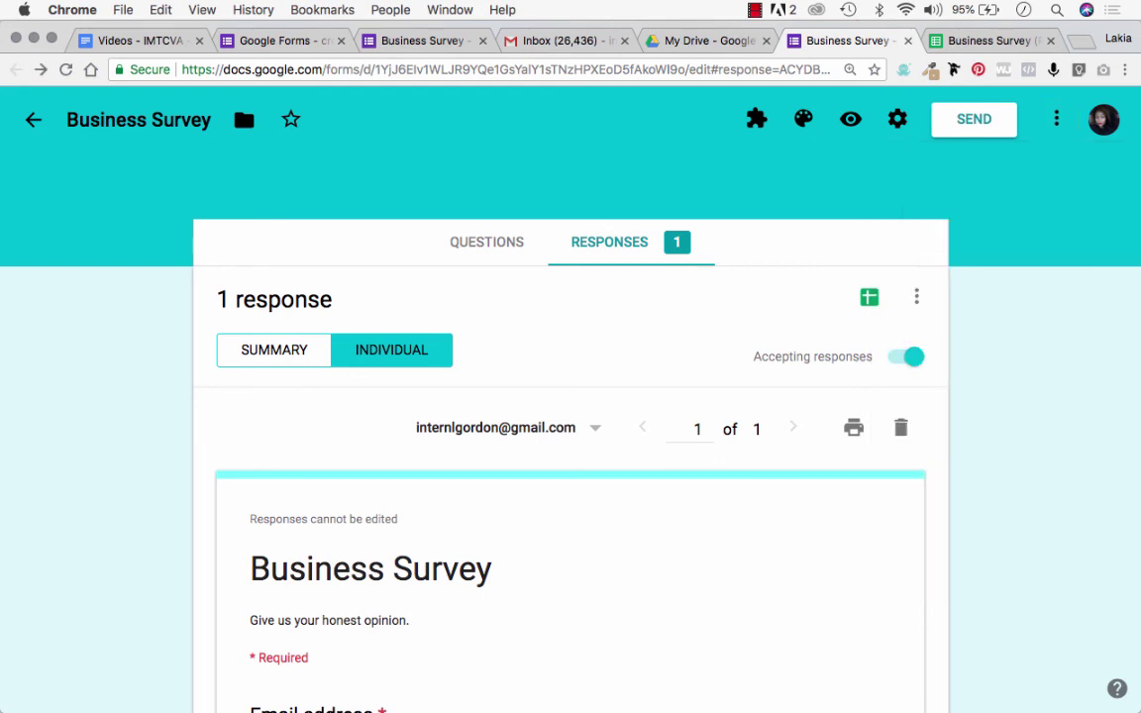